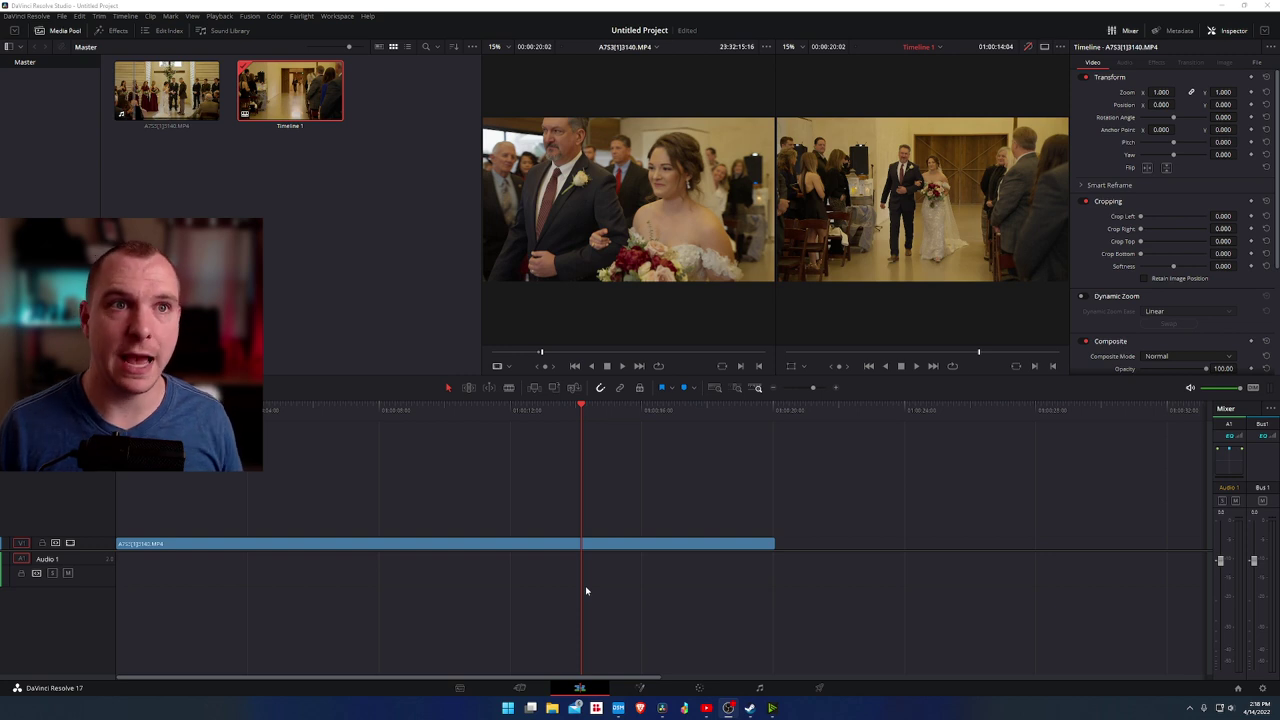
Hide the media pool to widen the viewers, then scrub through the aisle clip.
left_click(64, 30)
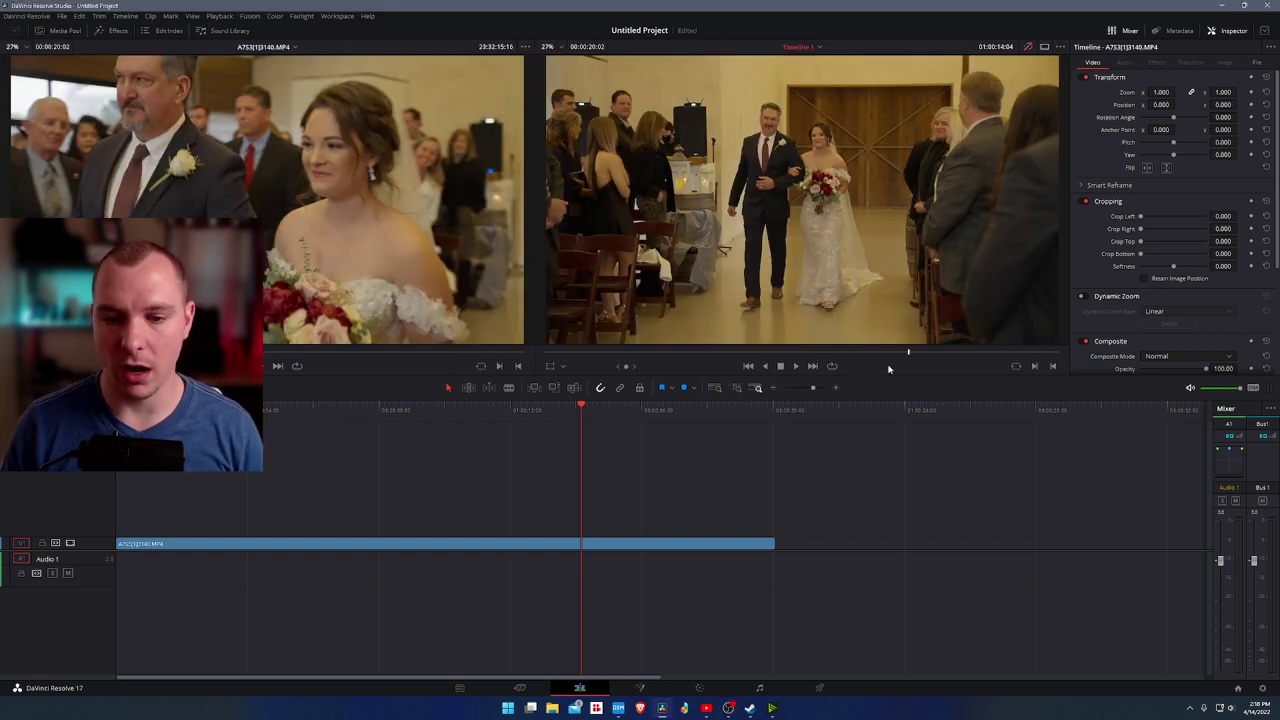
mouse_move(910, 360)
left_mouse_down()
mouse_move(777, 357)
mouse_move(923, 357)
left_mouse_up()
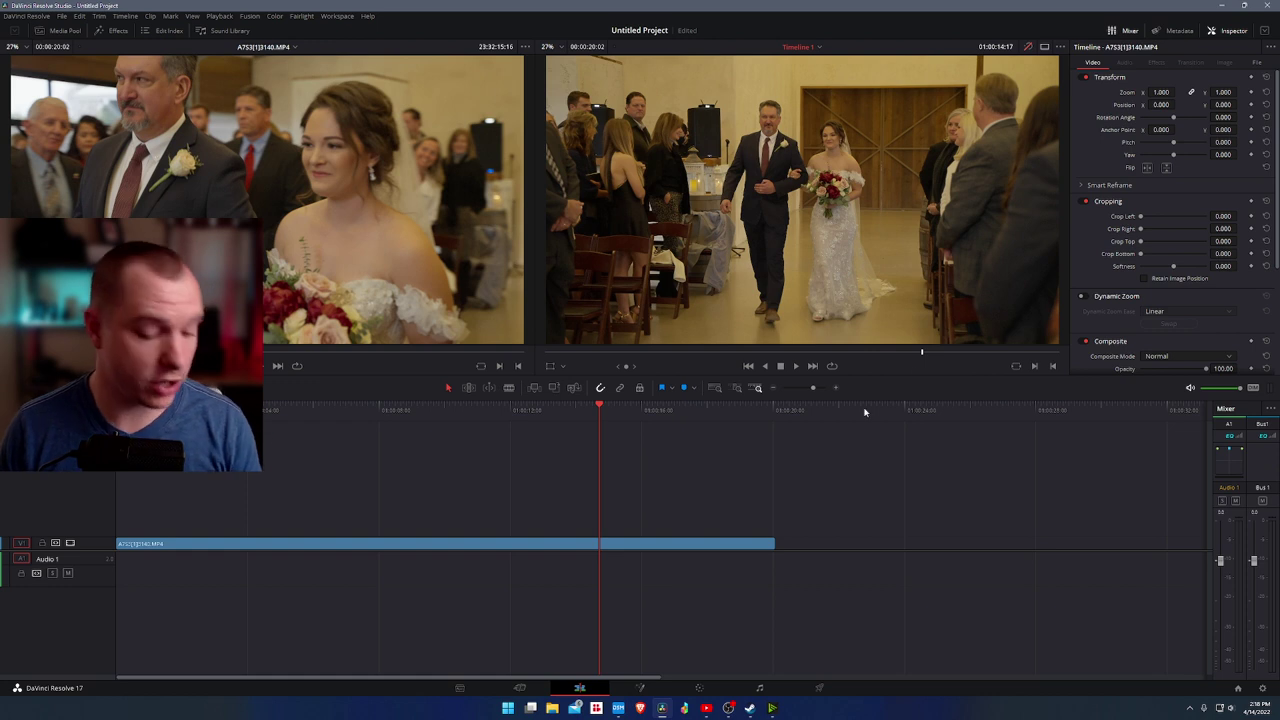
View the aisle clip on the Color page with its existing grade re-enabled, then return to Edit.
key("shift+6")
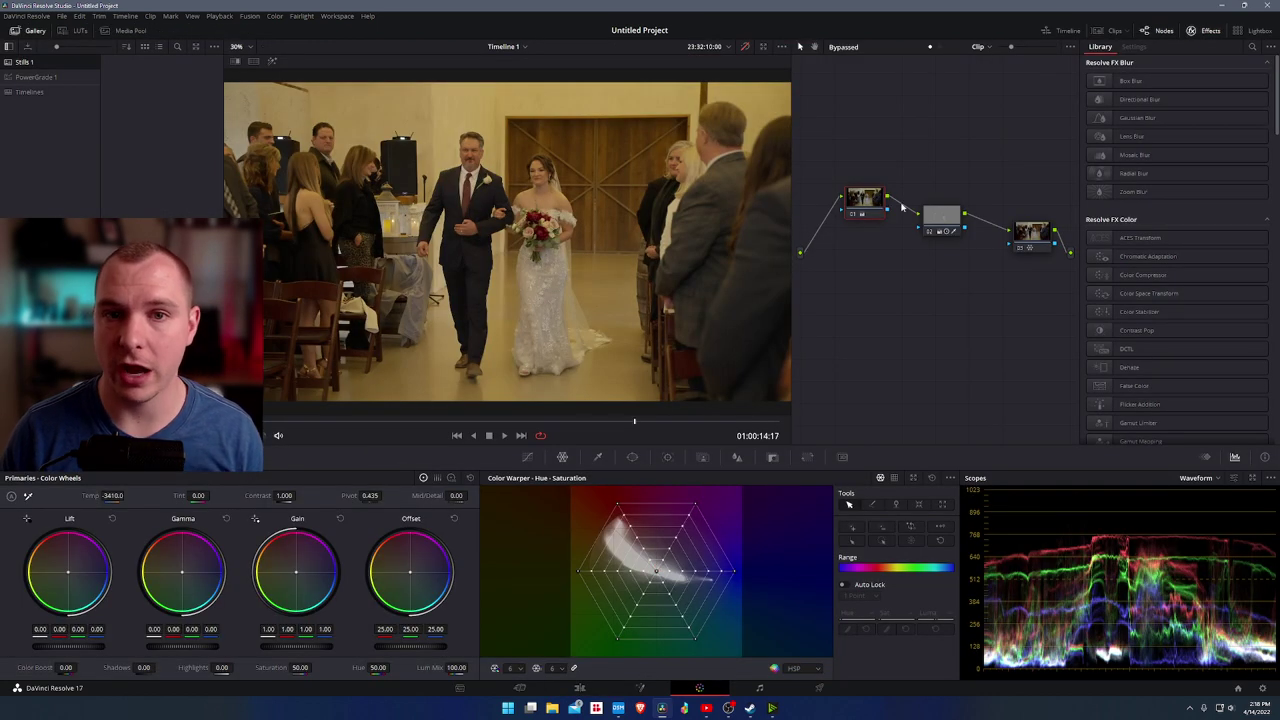
left_click(745, 47)
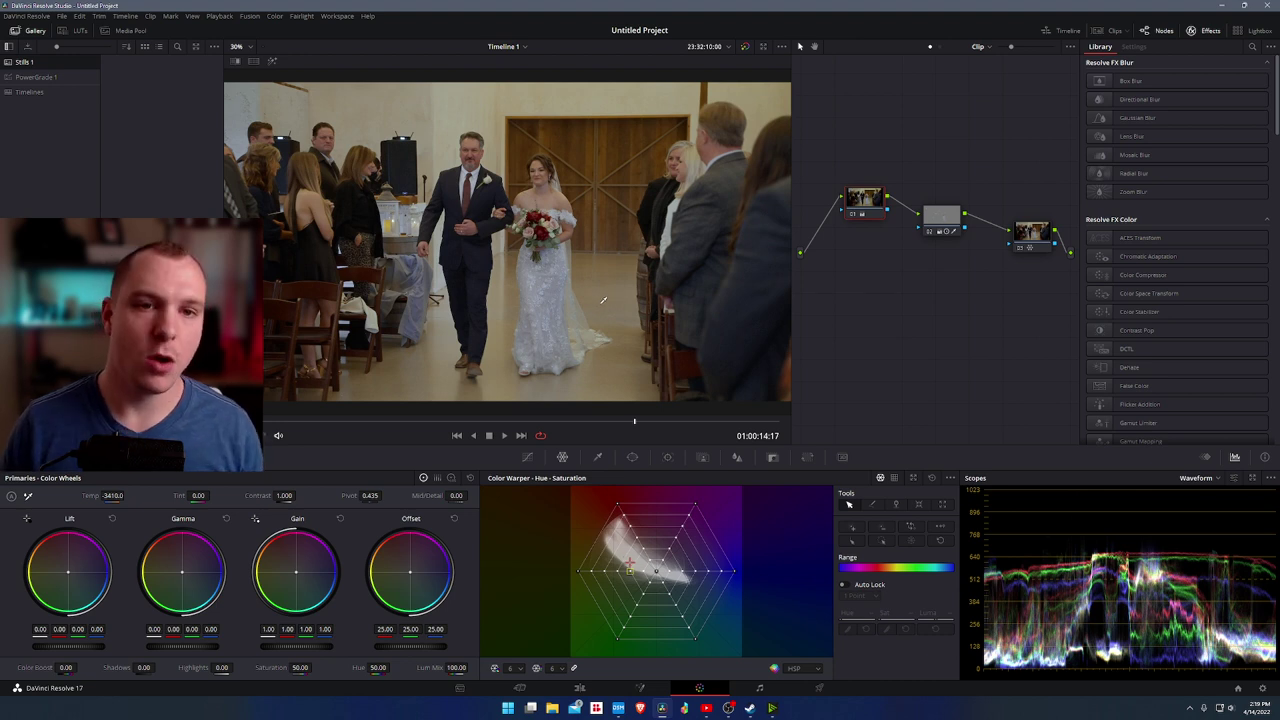
key("shift+4")
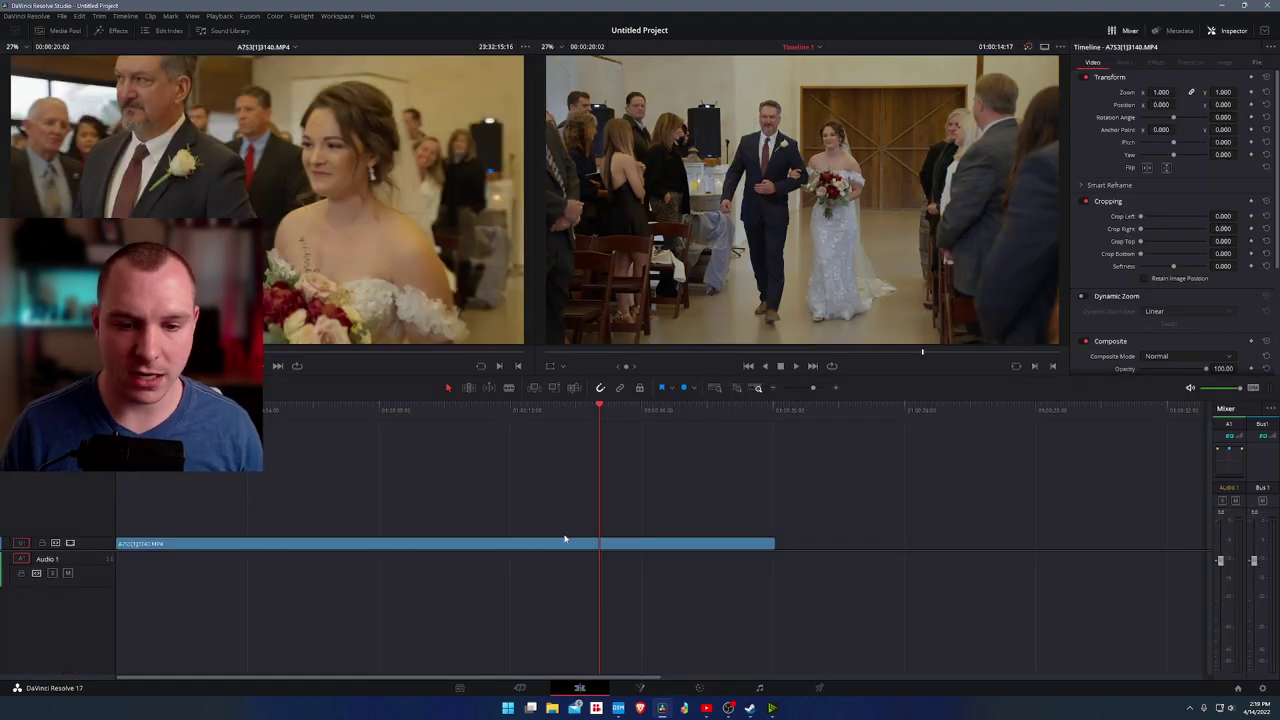
Duplicate the aisle clip later on the timeline and park the playhead on the copy.
scroll(250, 556, "down", 3)
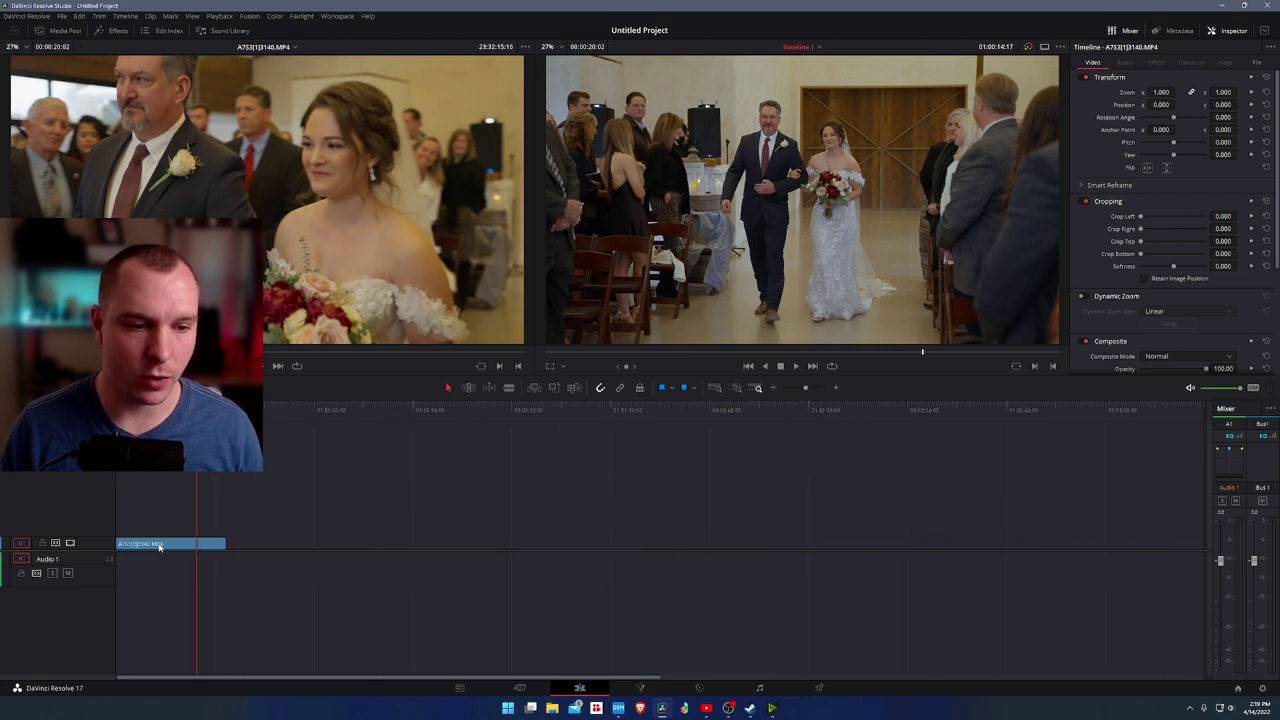
left_click_drag(159, 547, 314, 545)
left_click(324, 414)
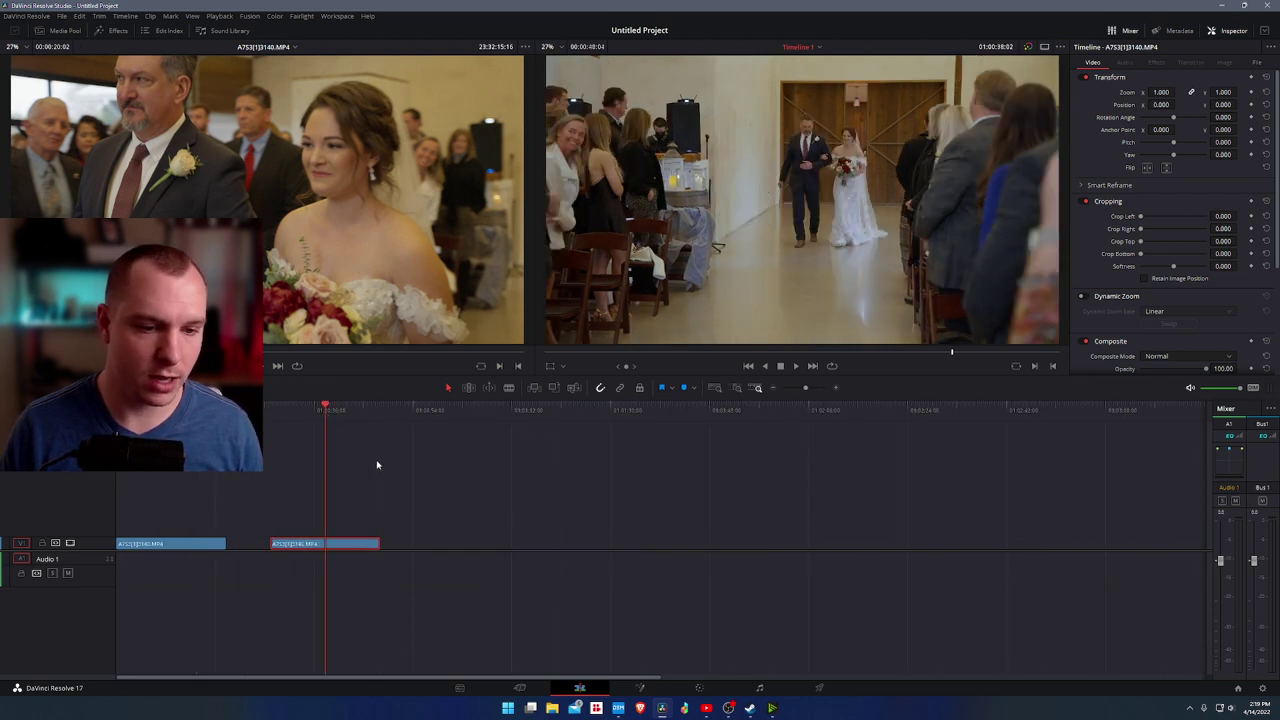
On the Color page, delete nodes 02 and 03 and reset node 01's grade.
key("shift+6")
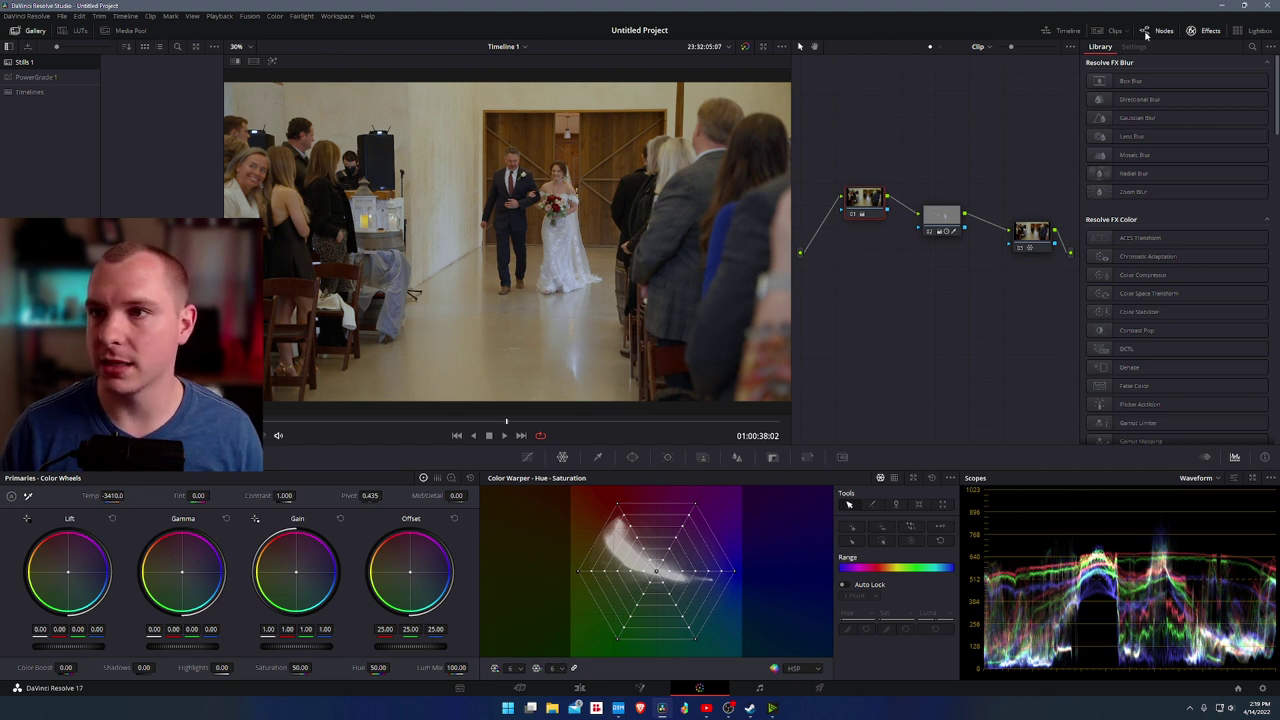
left_click(1108, 30)
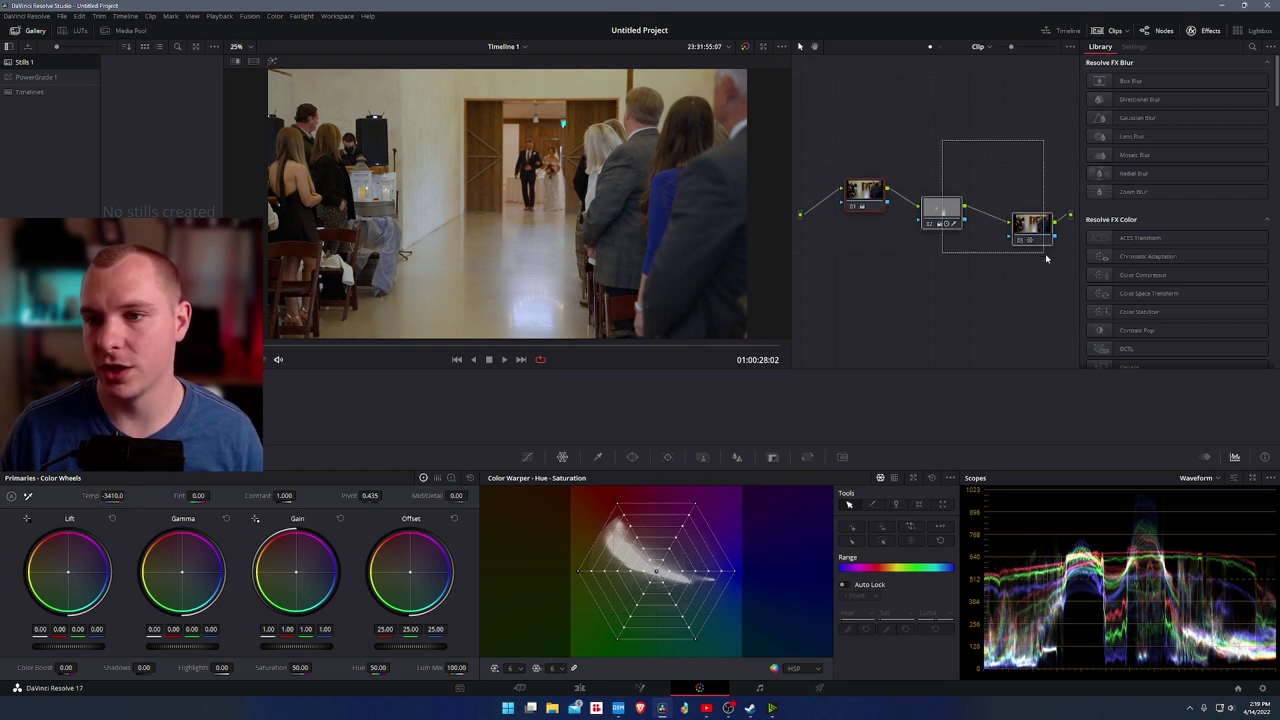
key("Delete")
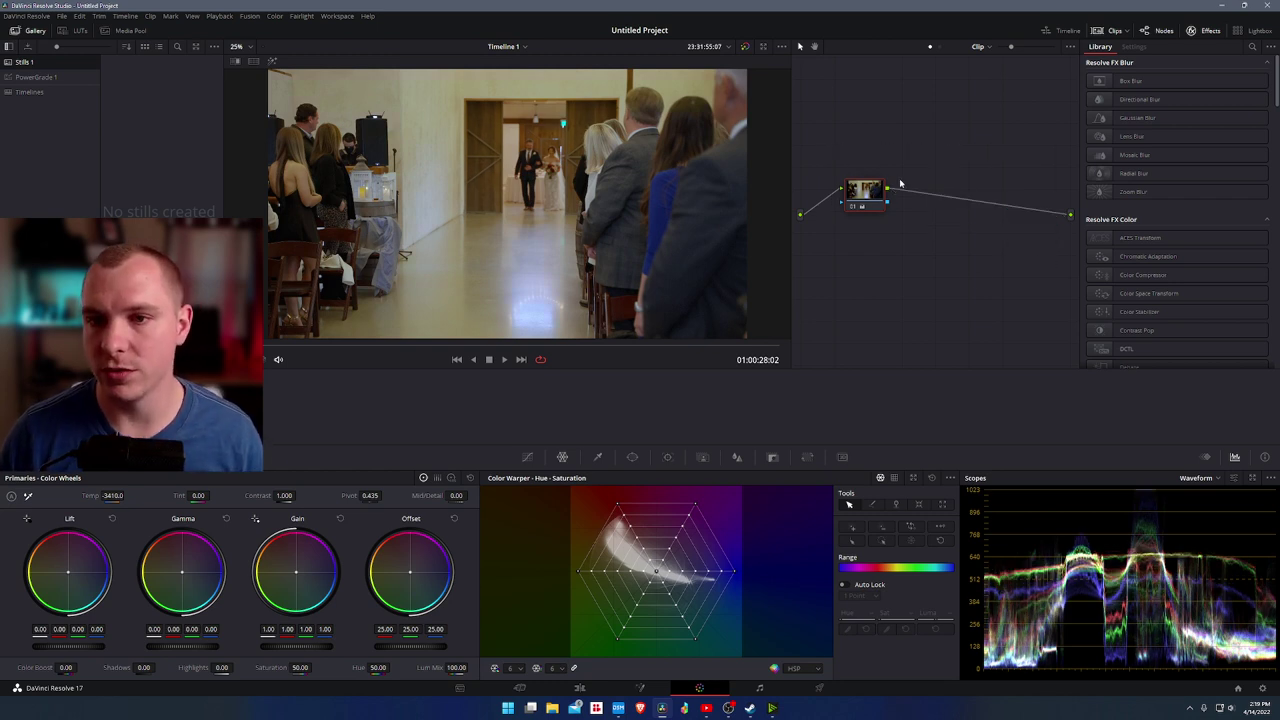
right_click(868, 192)
left_click(908, 198)
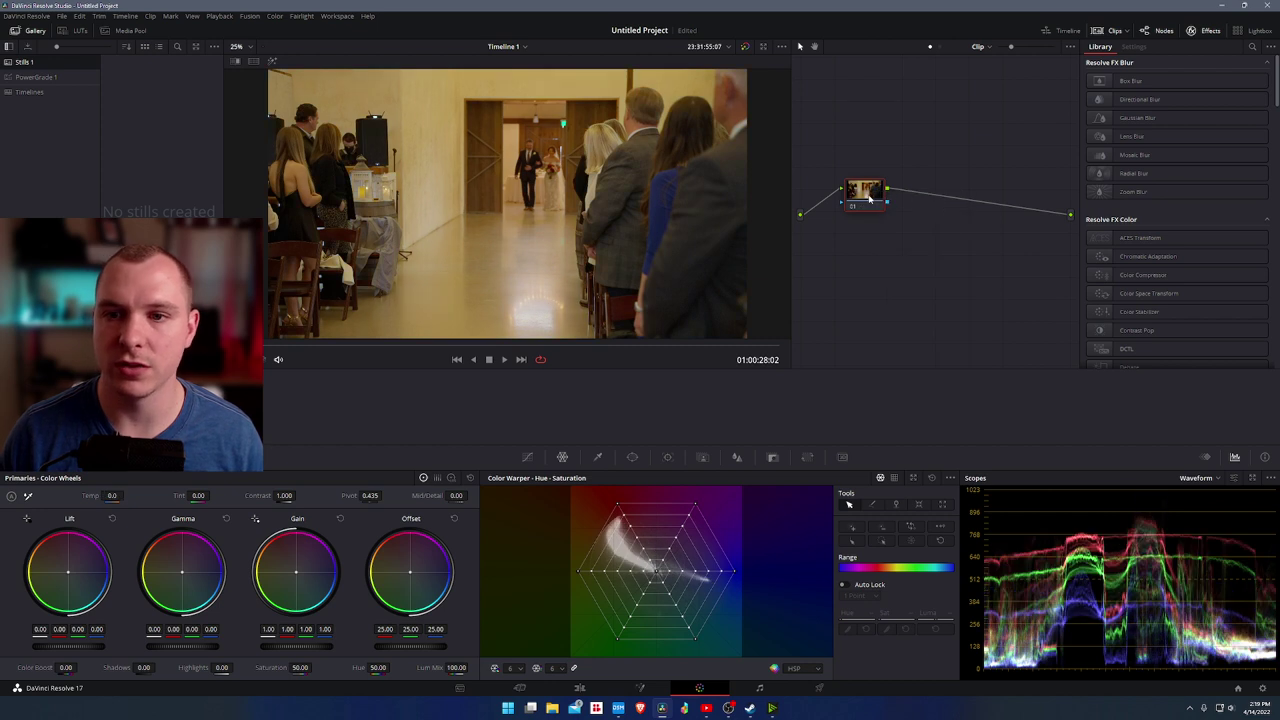
left_click_drag(512, 345, 615, 348)
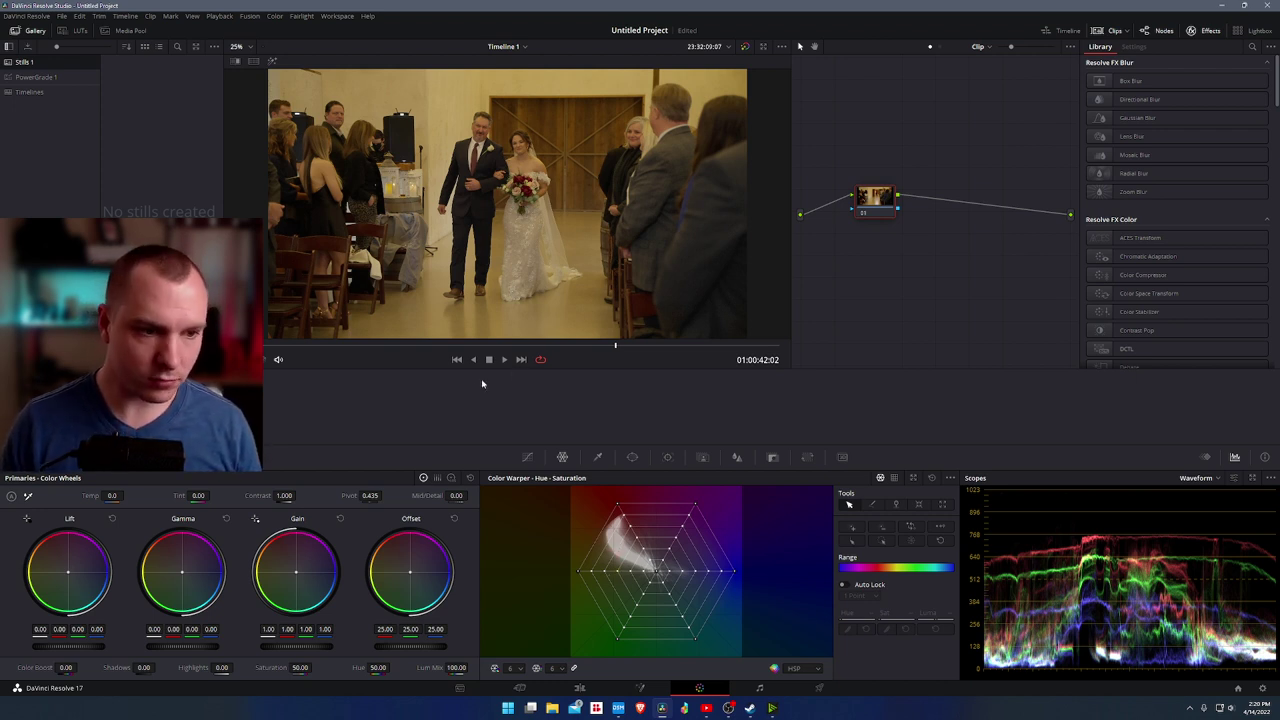
Cool the Primaries temperature to -750, then drag it slightly cooler still.
left_click(110, 495)
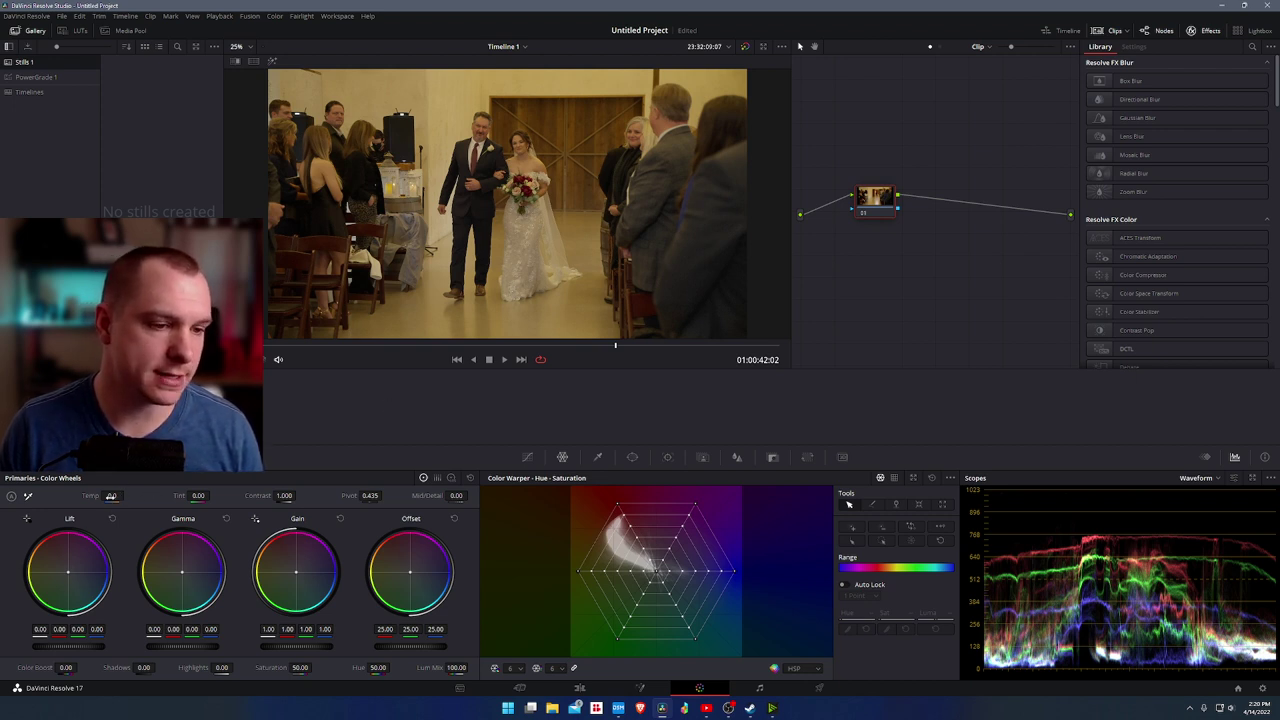
type("-750")
key("Return")
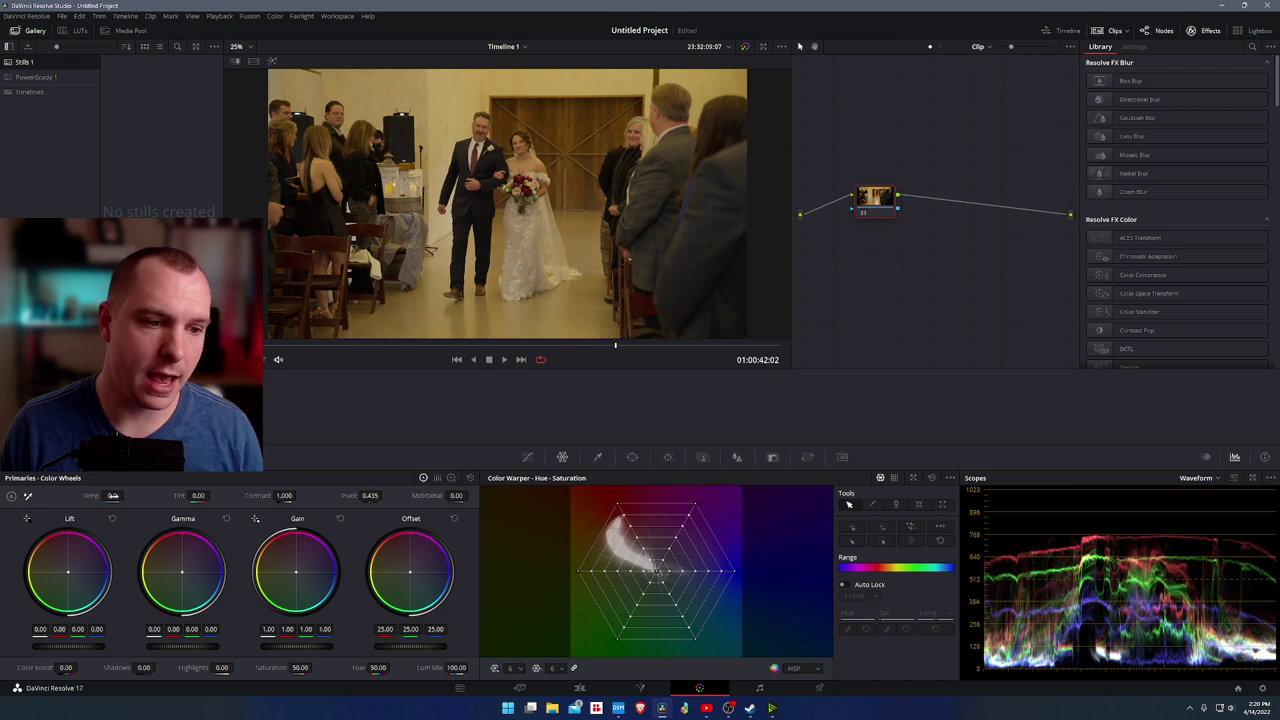
mouse_move(113, 495)
left_mouse_down()
mouse_move(50, 495)
mouse_move(119, 495)
left_mouse_up()
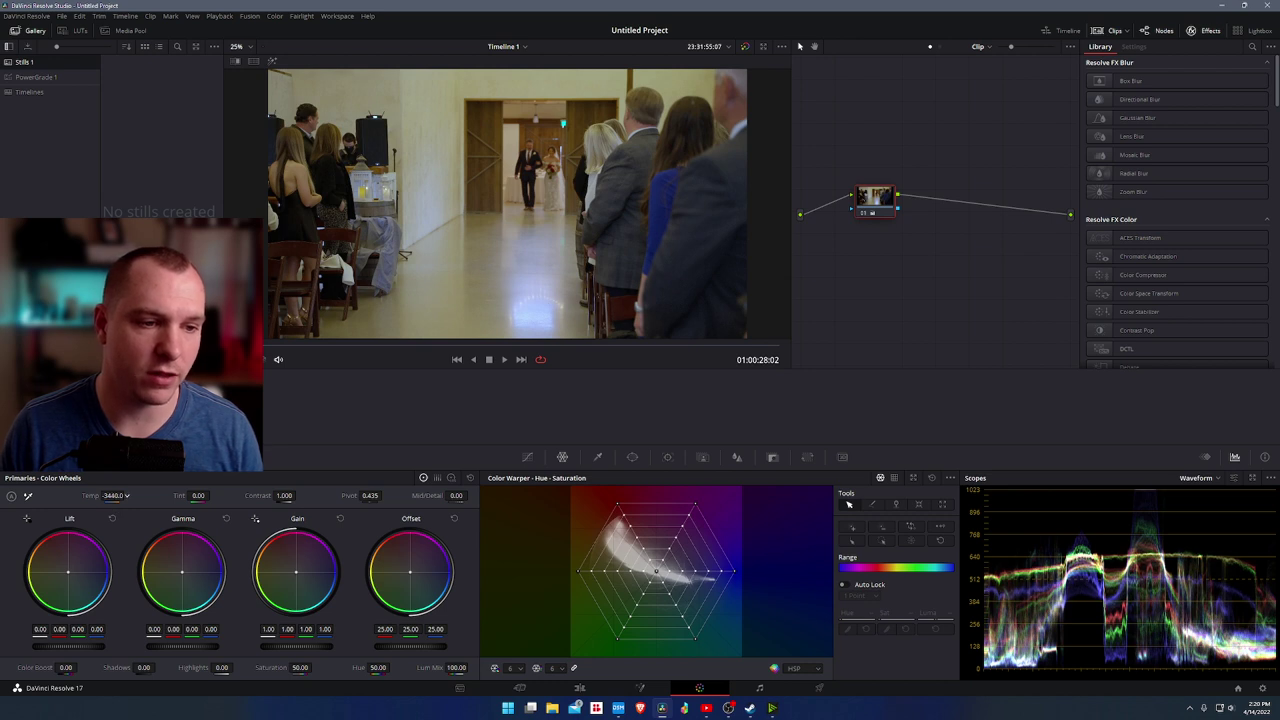
Scrub and play the clip to review the cooler white balance.
left_click_drag(323, 347, 638, 347)
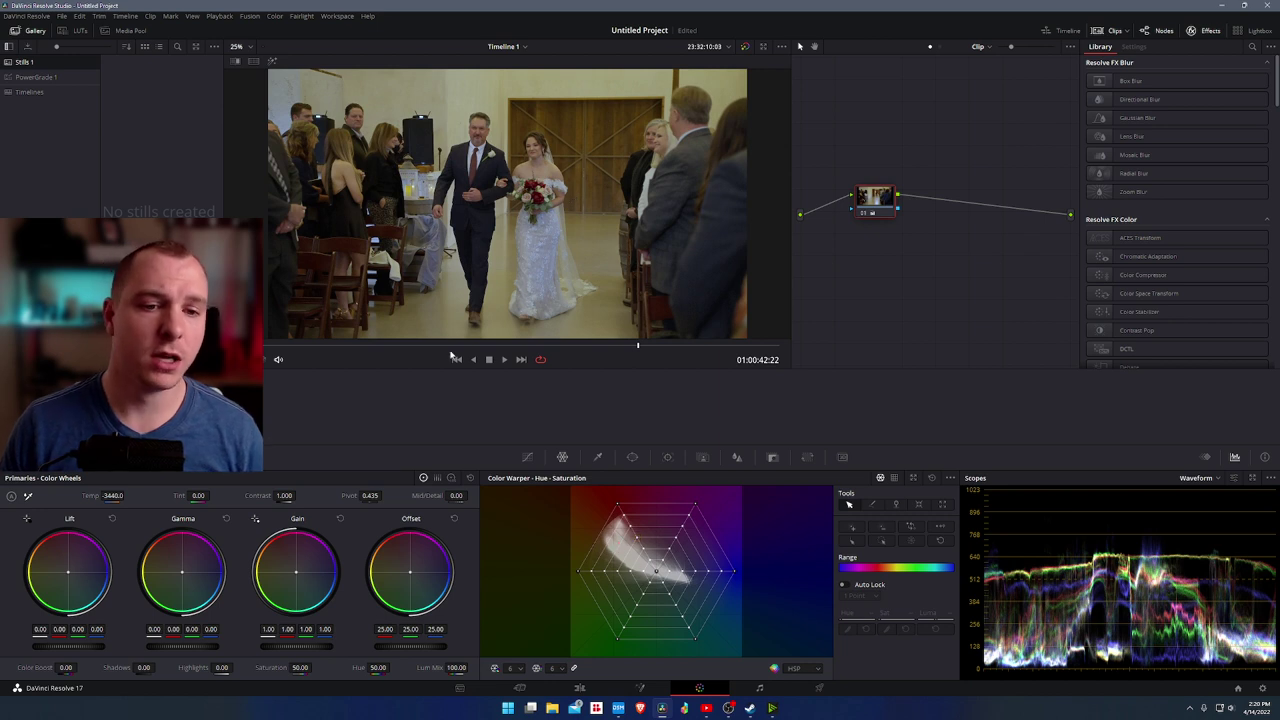
left_click_drag(637, 346, 459, 362)
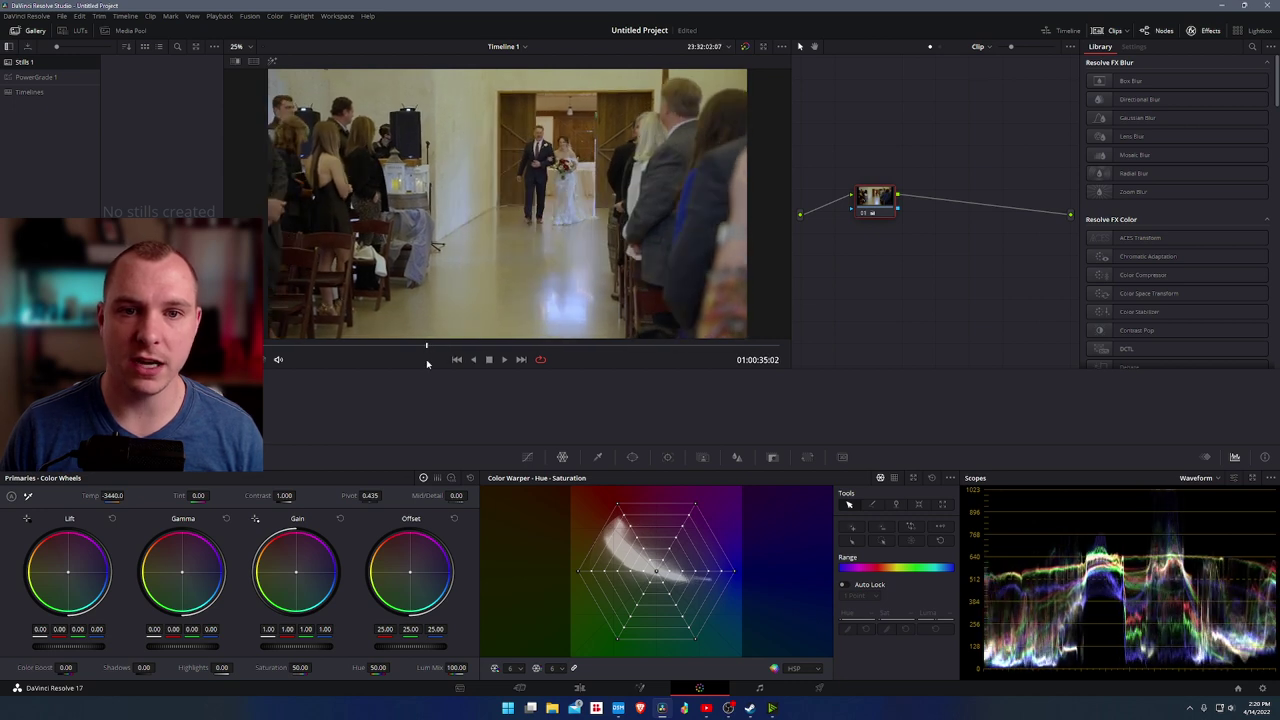
left_click(500, 359)
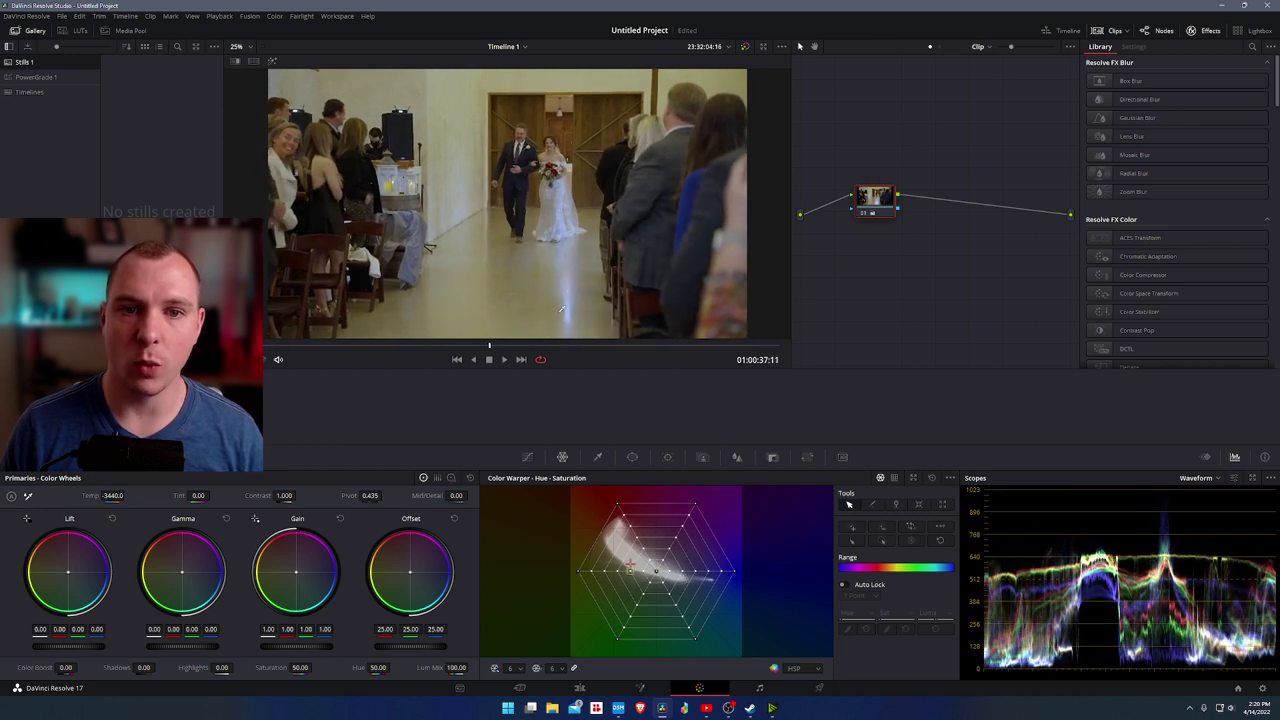
scroll(625, 195, "up", 1)
scroll(625, 195, "up", 1)
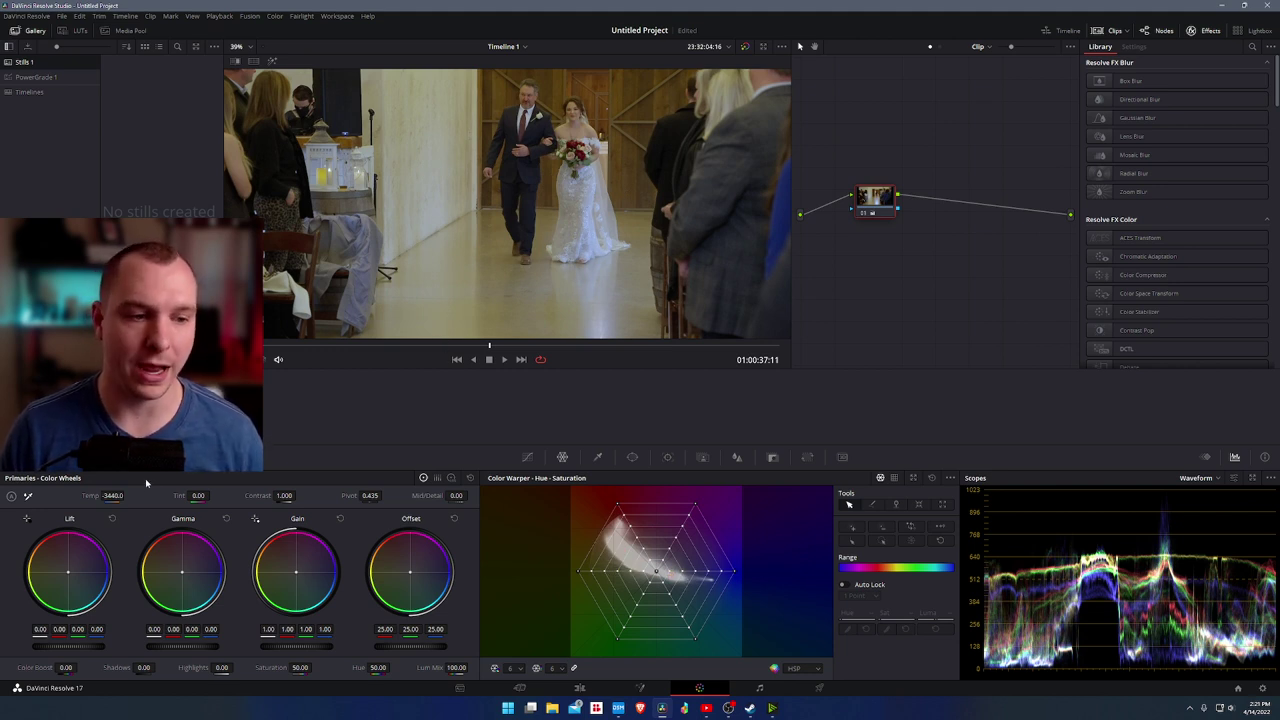
scroll(510, 180, "down", 1)
scroll(510, 182, "down", 2)
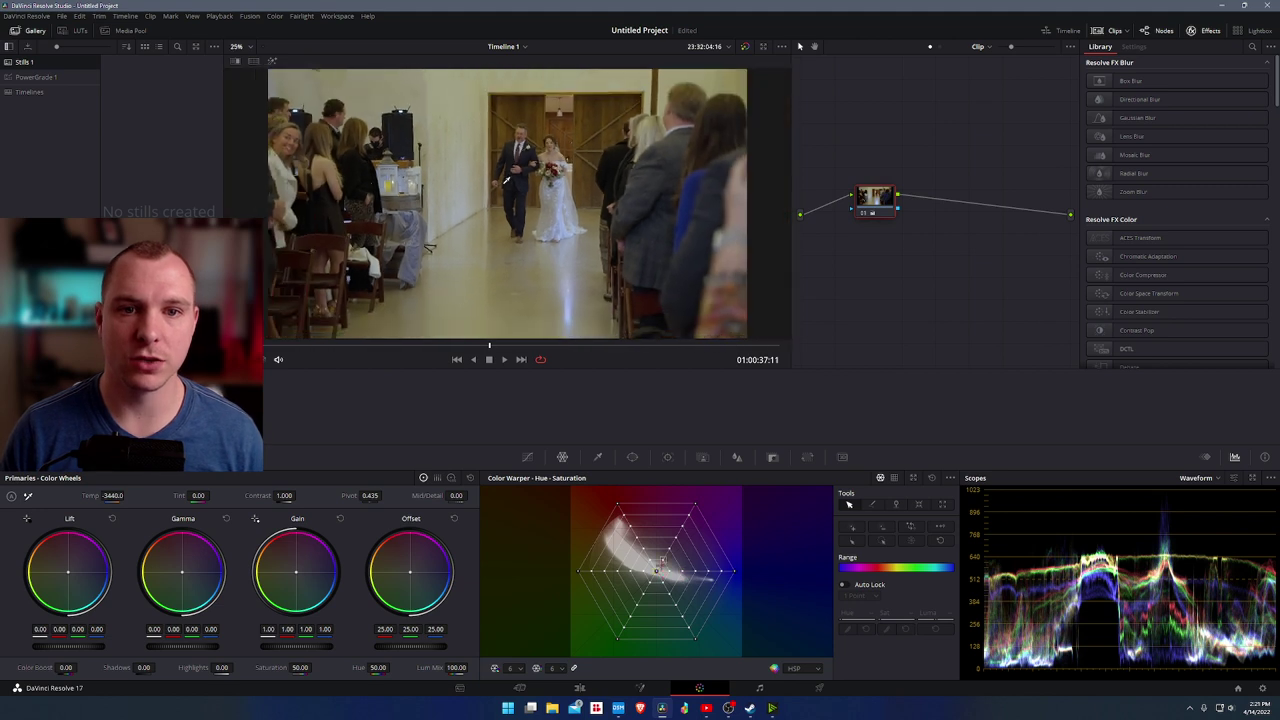
scroll(511, 190, "up", 1)
scroll(513, 200, "down", 1)
scroll(513, 200, "up", 1)
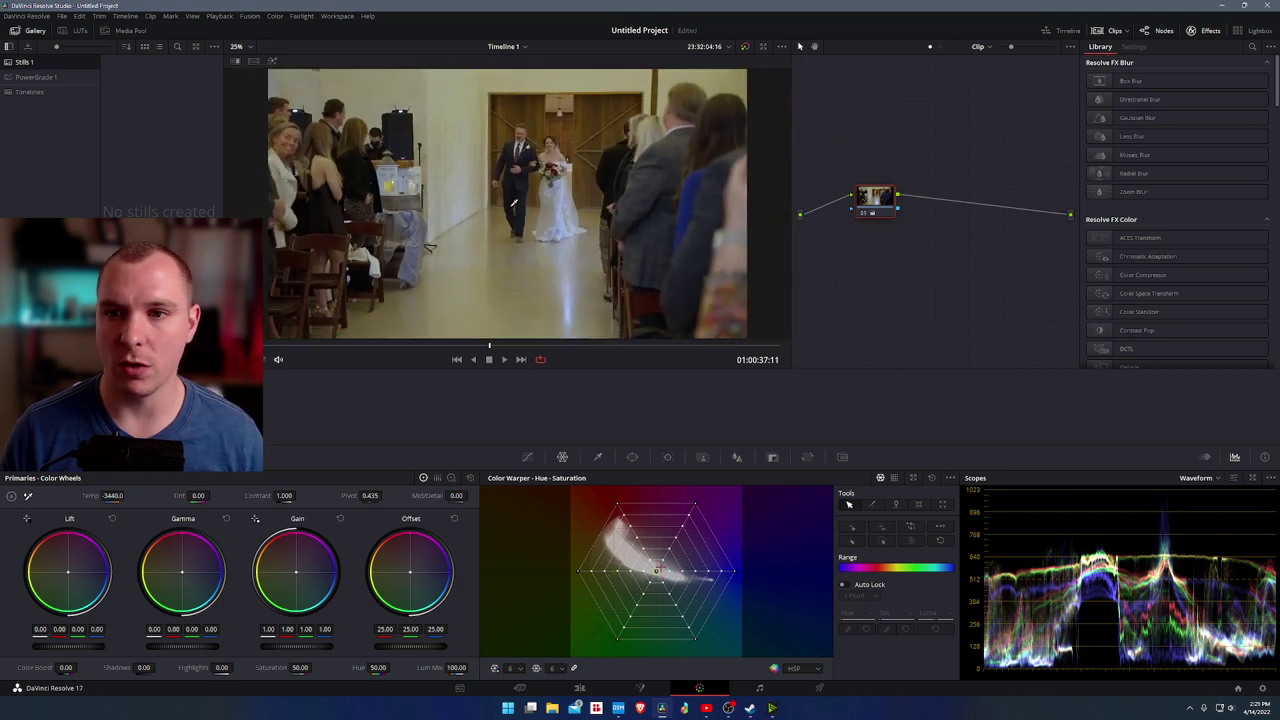
left_click_drag(890, 208, 872, 208)
Add a corrector node 02 wired after node 01.
right_click(914, 212)
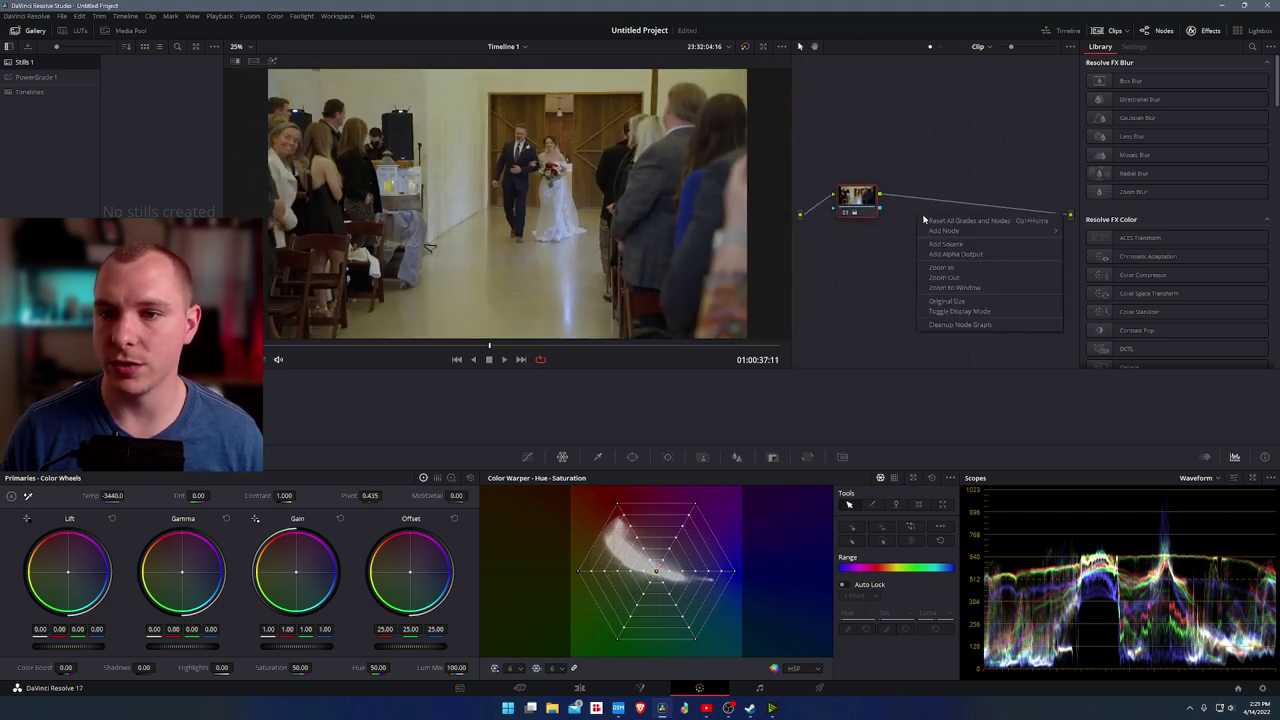
mouse_move(1040, 231)
left_click(1095, 233)
left_click_drag(928, 216, 950, 205)
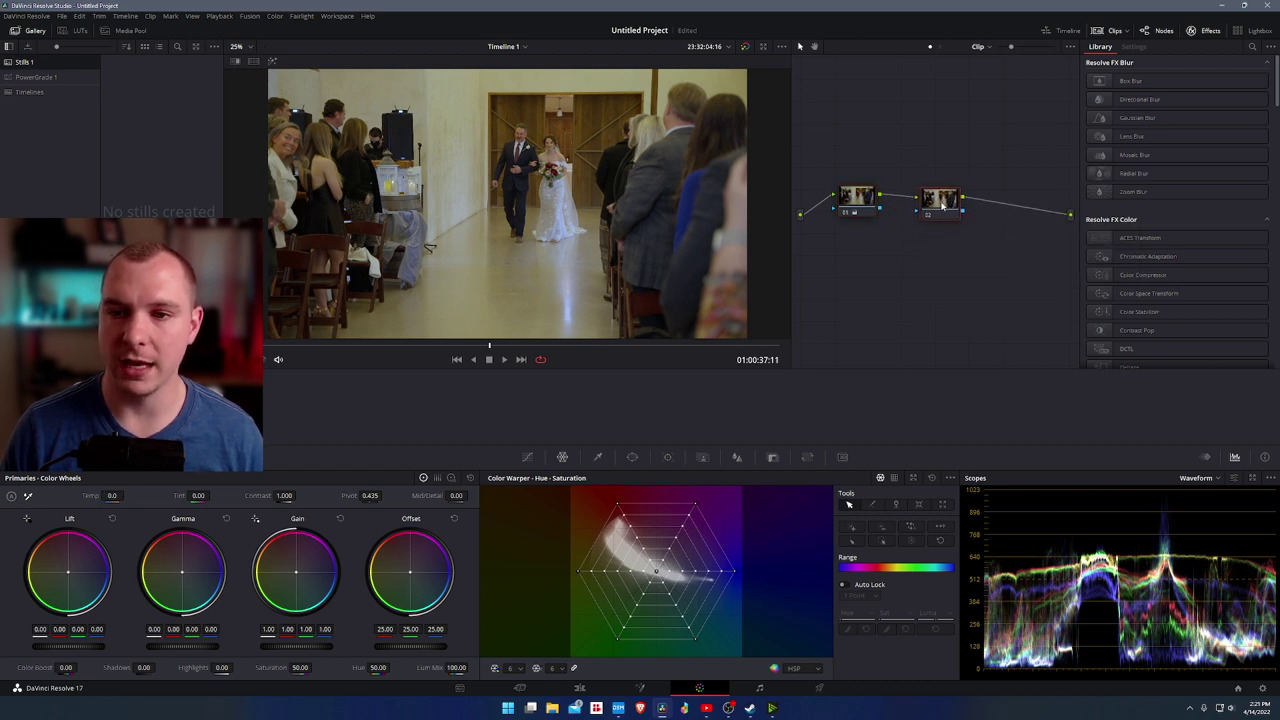
left_click_drag(938, 210, 931, 210)
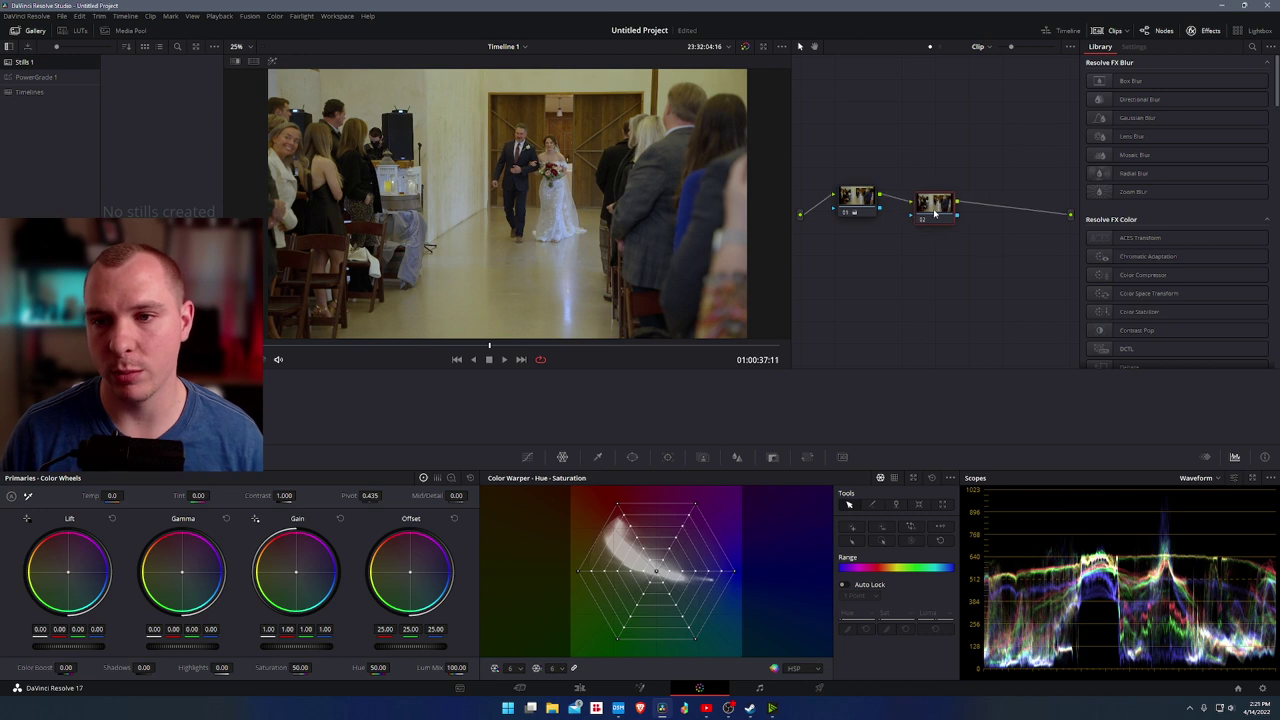
Label node 02 as the WHITE FX node and move it down-left in the graph.
right_click(938, 212)
left_click(964, 233)
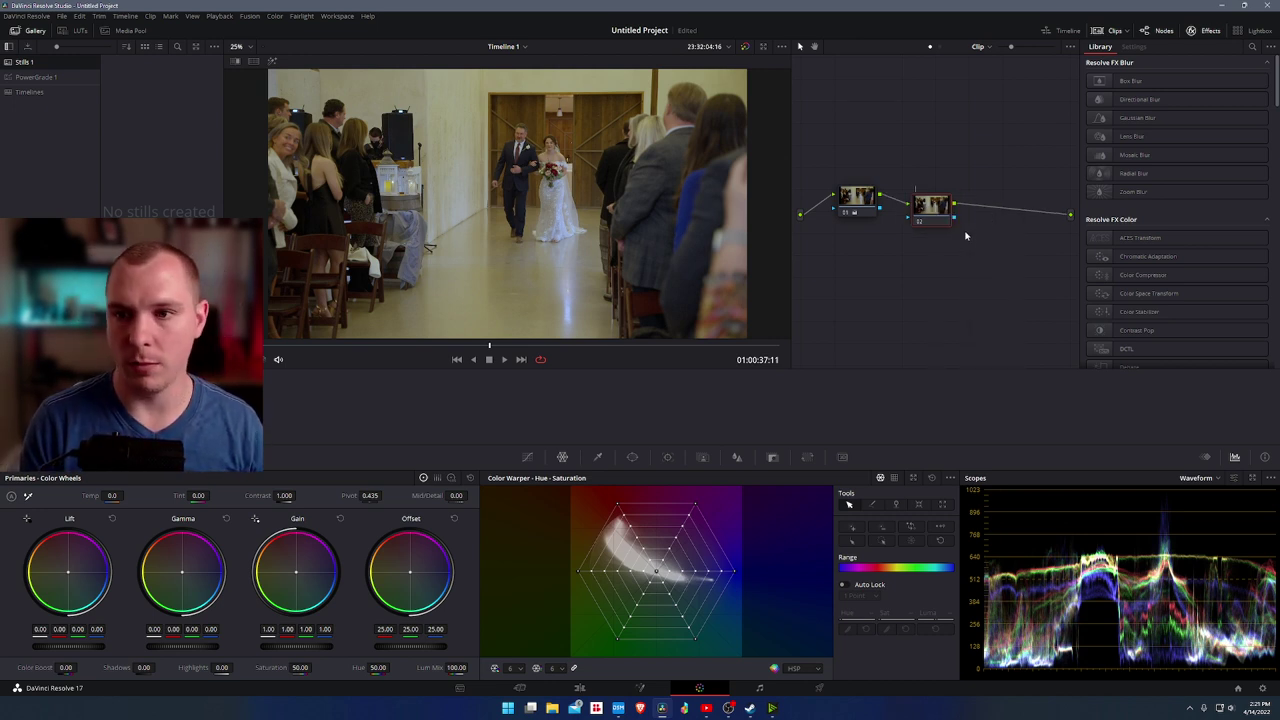
key("BackSpace")
type("warm")
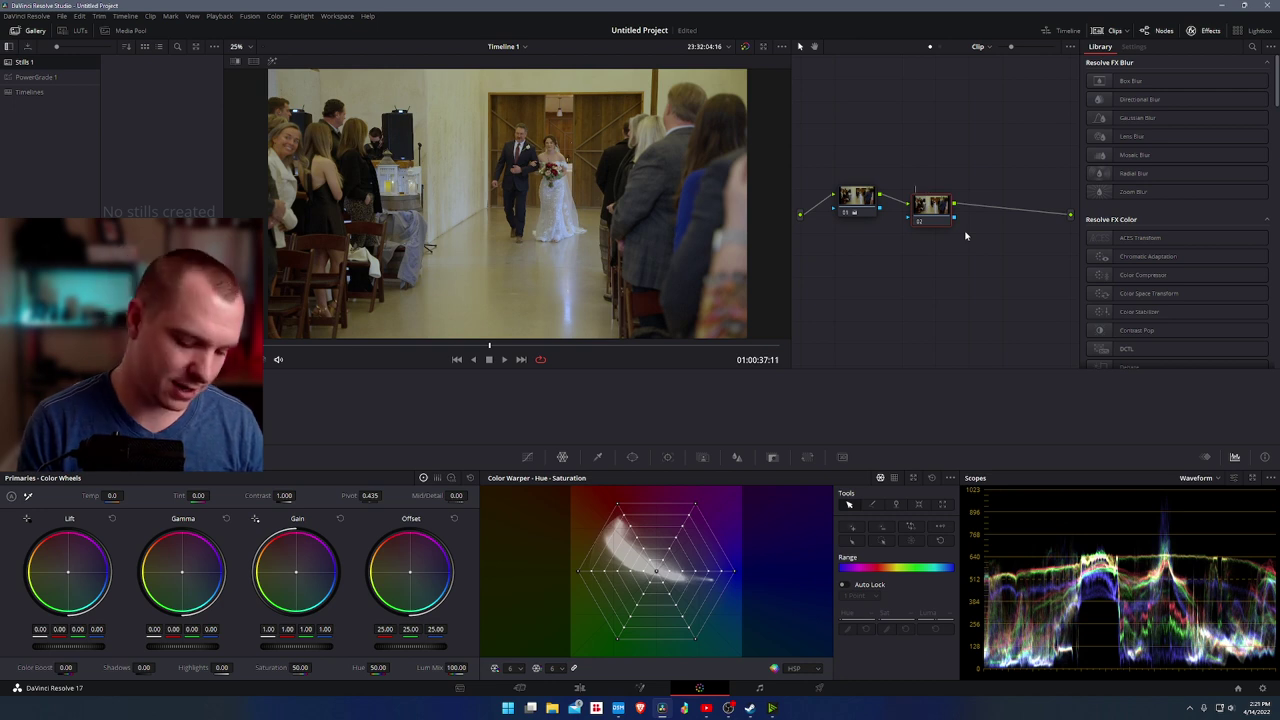
type(" FX")
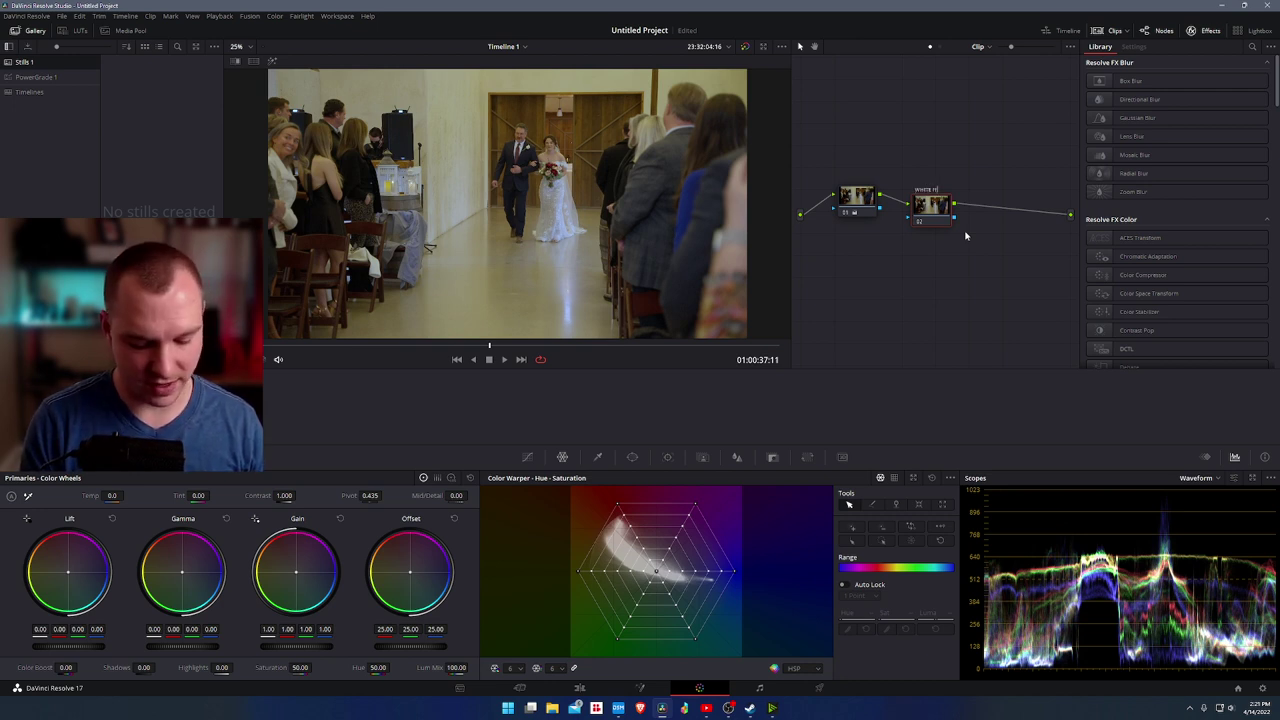
left_click_drag(926, 220, 920, 224)
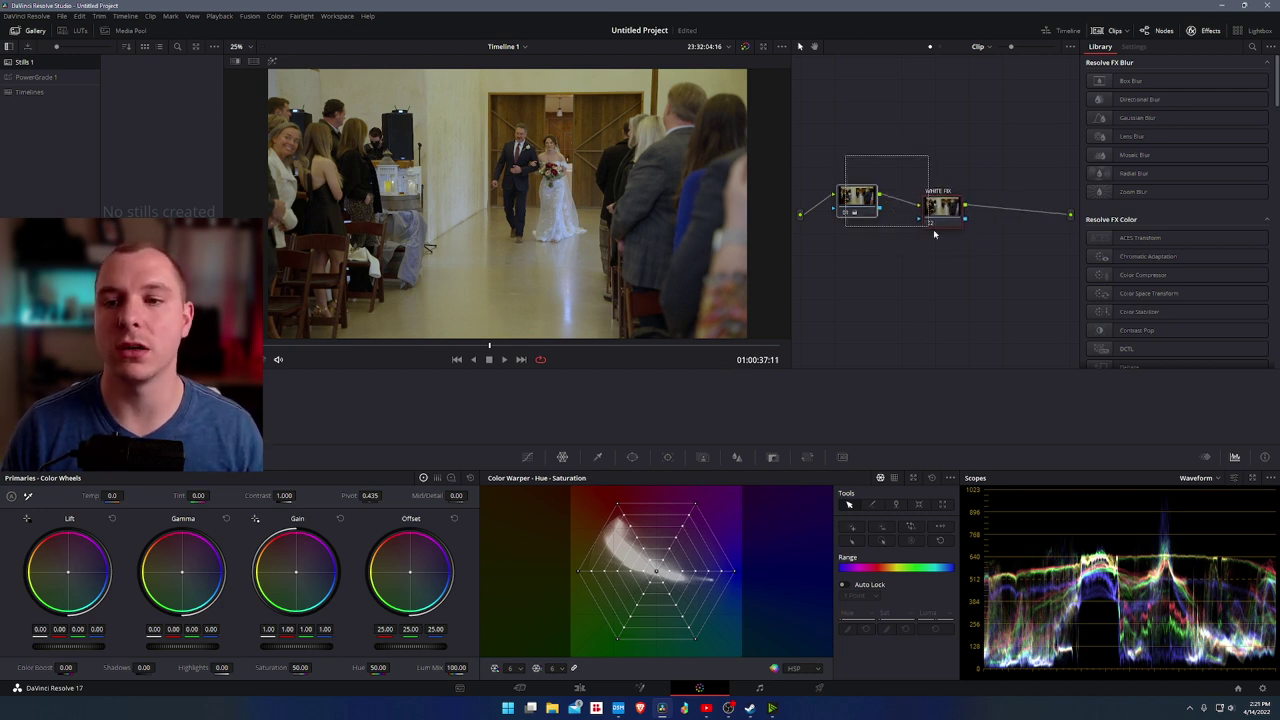
Zoom and pan the node graph, aligning WHITE FX with node 01.
scroll(930, 228, "up", 2)
left_click_drag(904, 244, 941, 234)
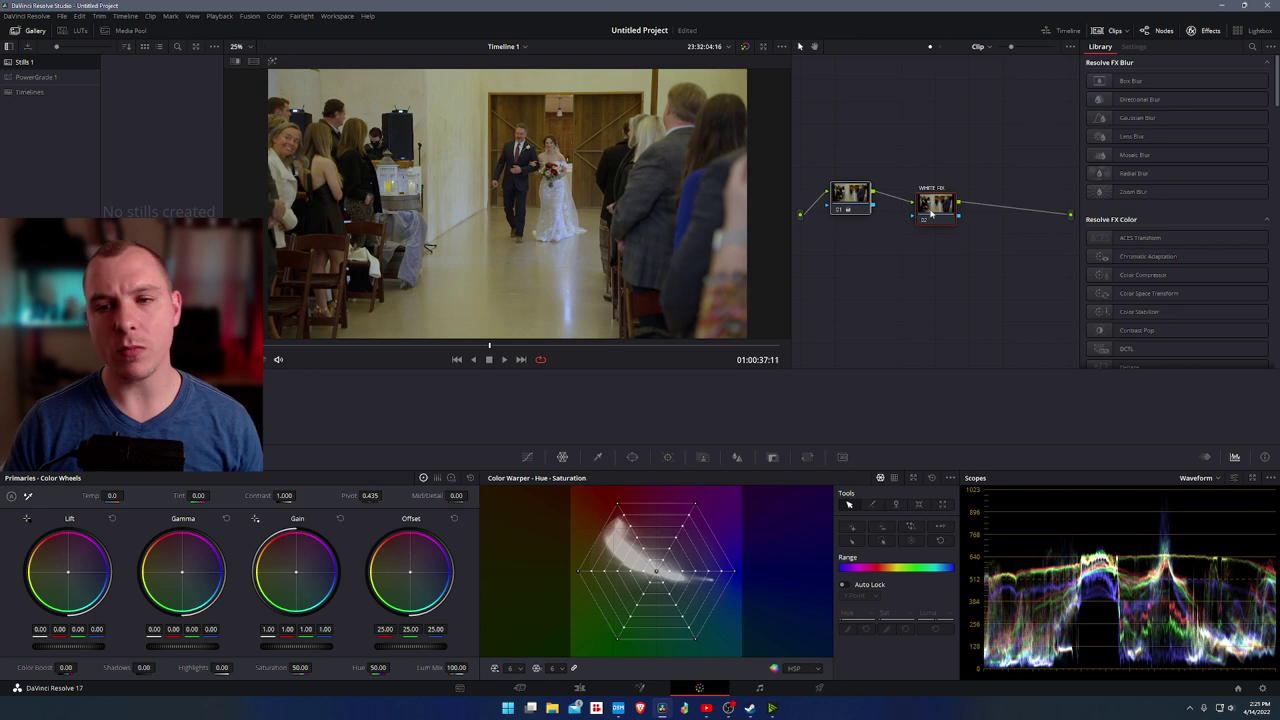
left_click_drag(936, 205, 936, 213)
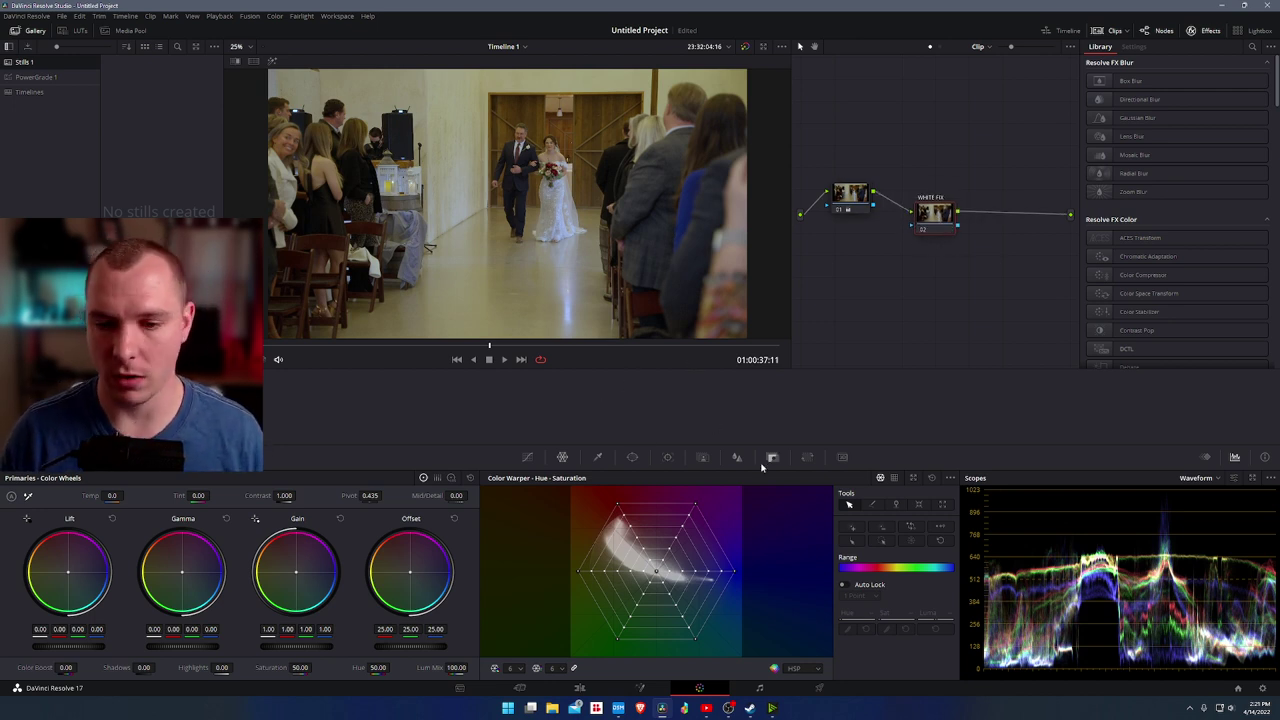
Use the HSL qualifier to sample the bride's white dress as the key colour.
left_click(599, 458)
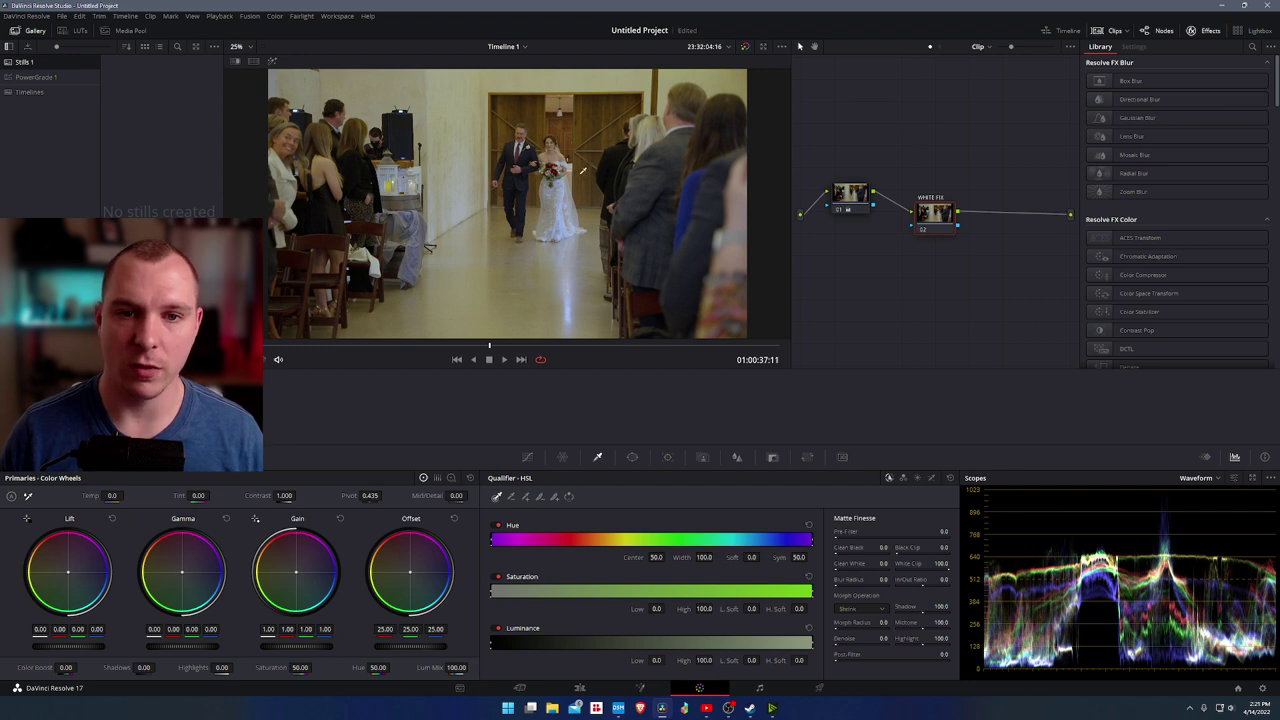
scroll(582, 170, "up", 5)
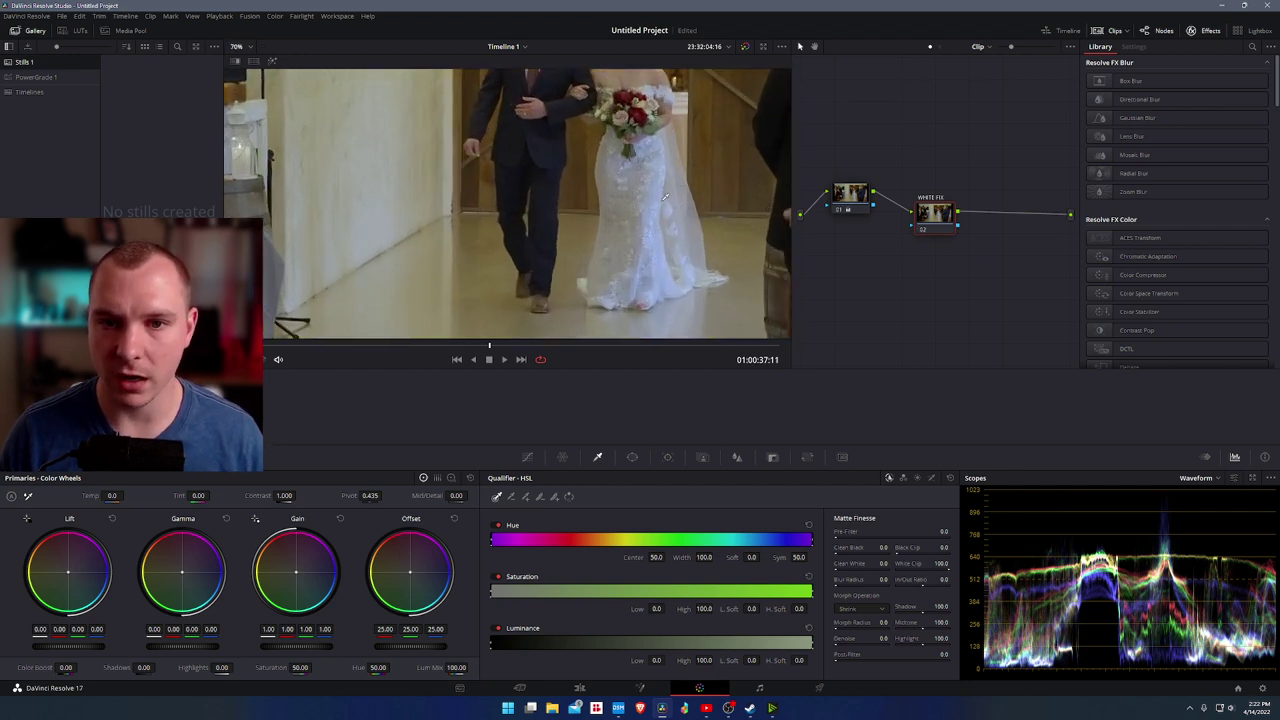
left_click(654, 220)
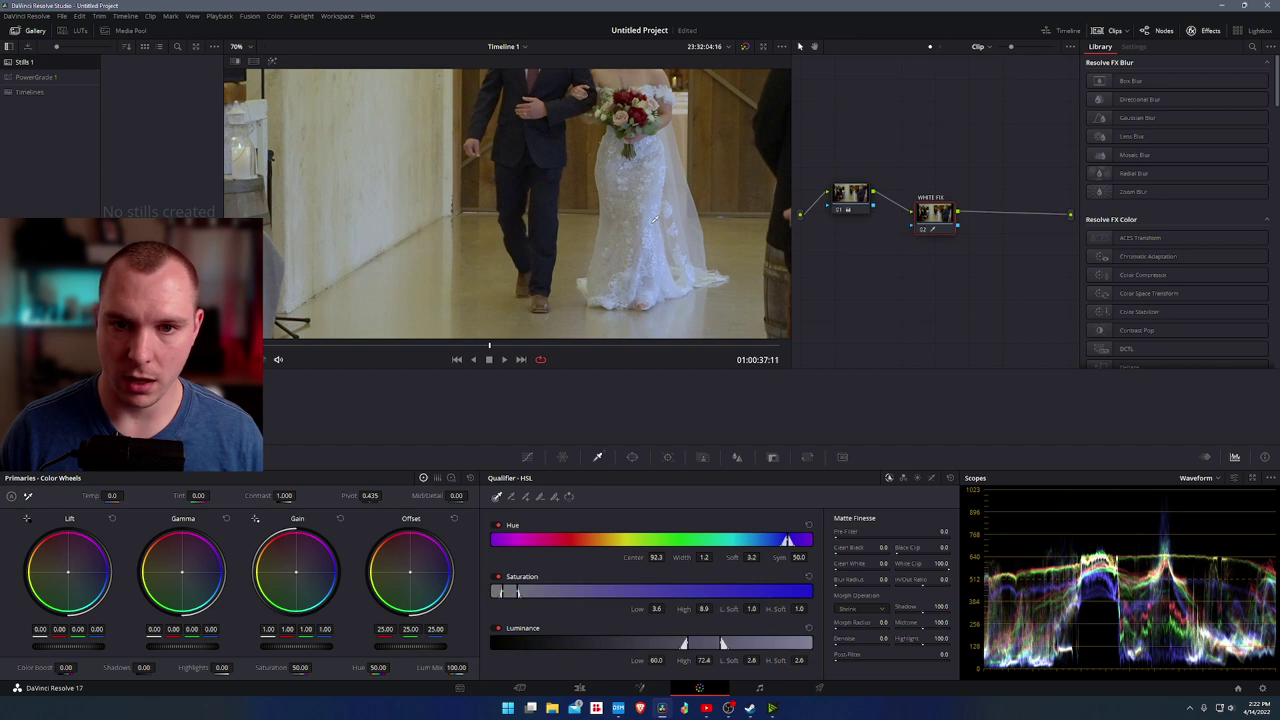
scroll(590, 212, "down", 6)
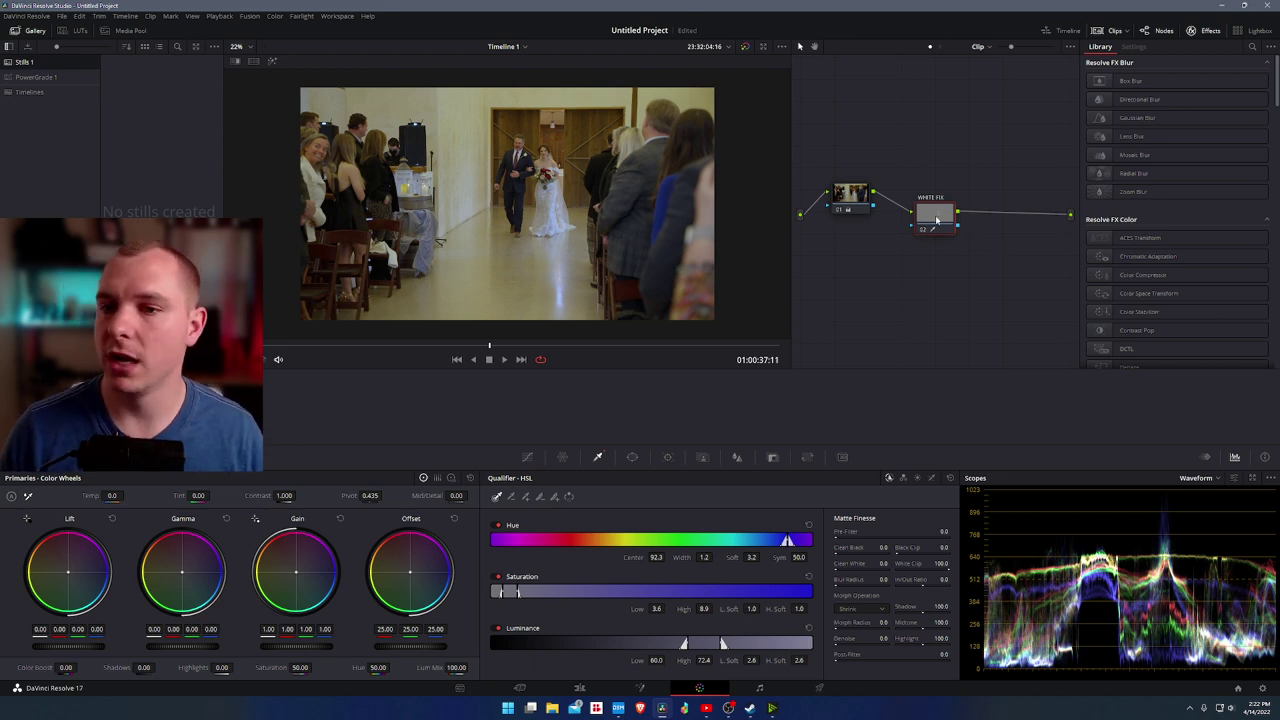
Enable Split Screen to compare original, highlight and matte side by side.
left_click_drag(938, 213, 939, 204)
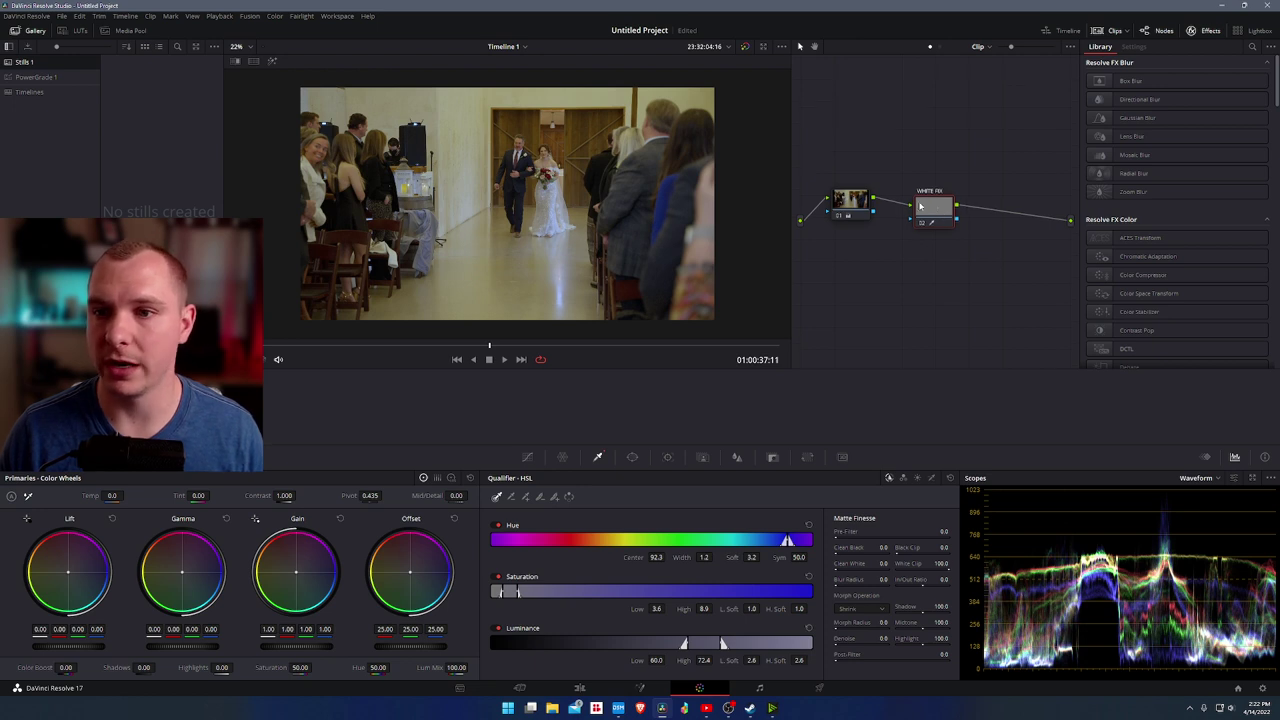
left_click_drag(1012, 47, 1041, 48)
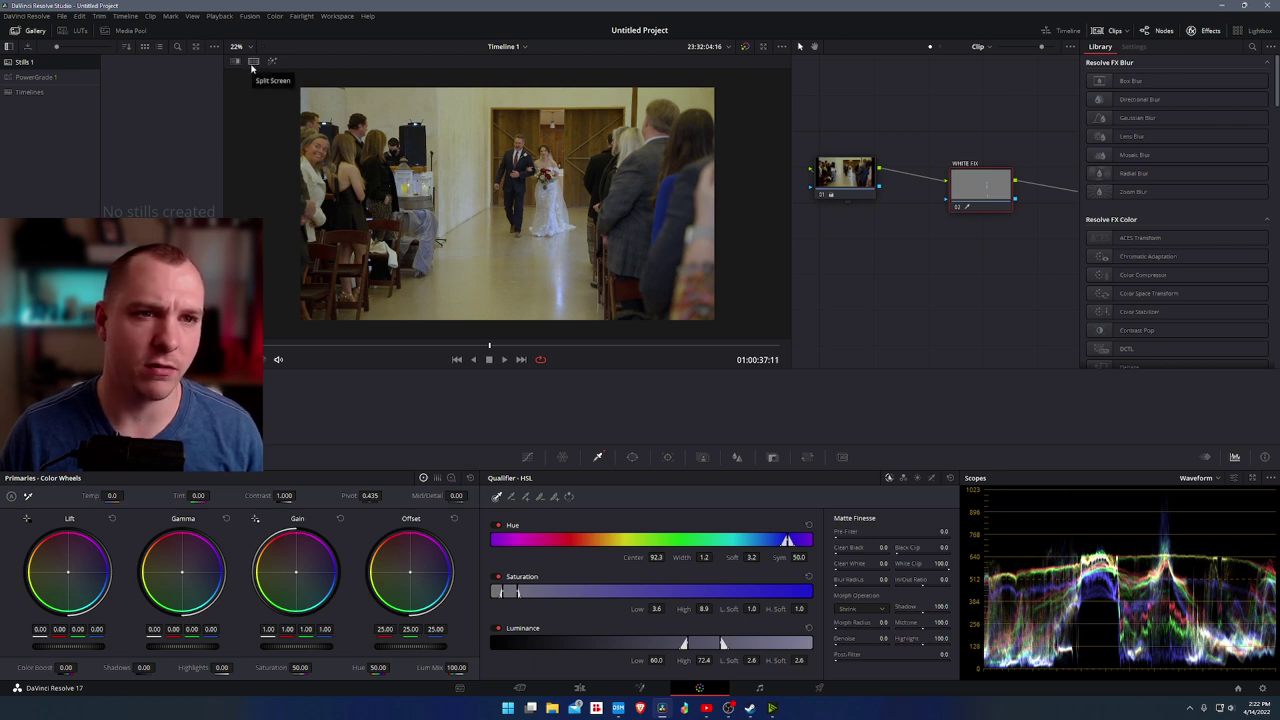
left_click(252, 64)
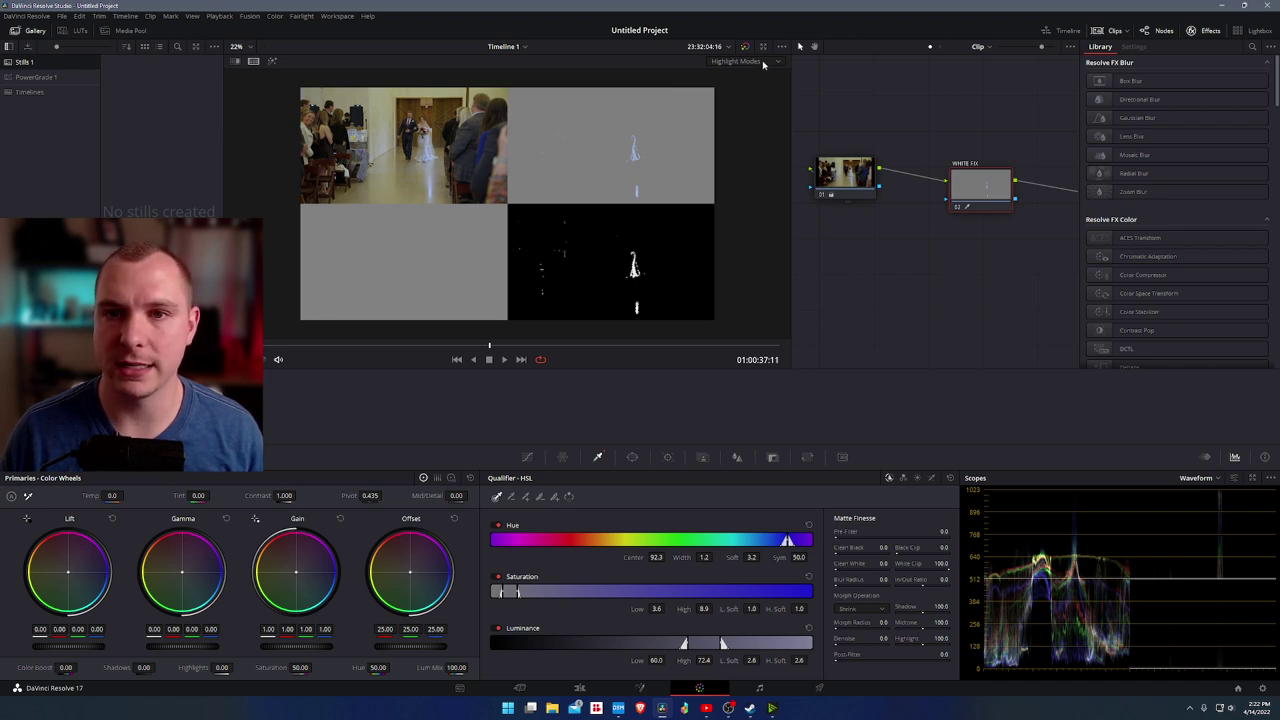
left_click(759, 63)
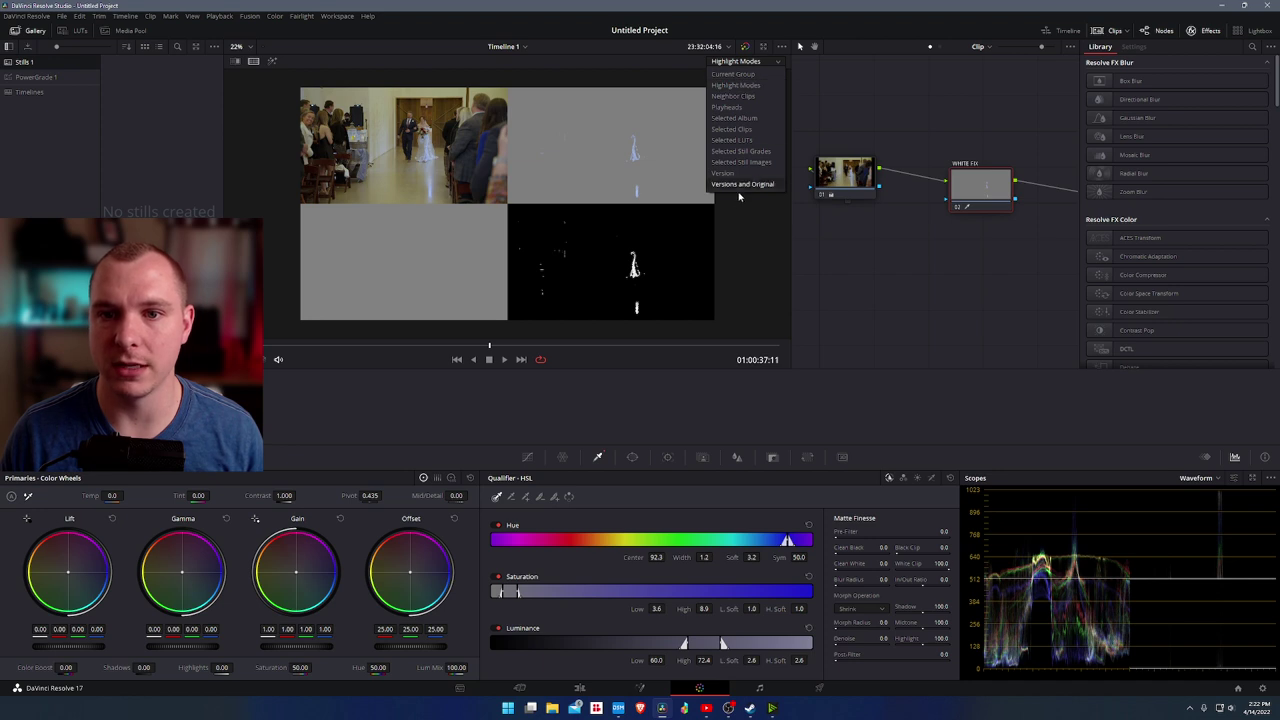
left_click(741, 85)
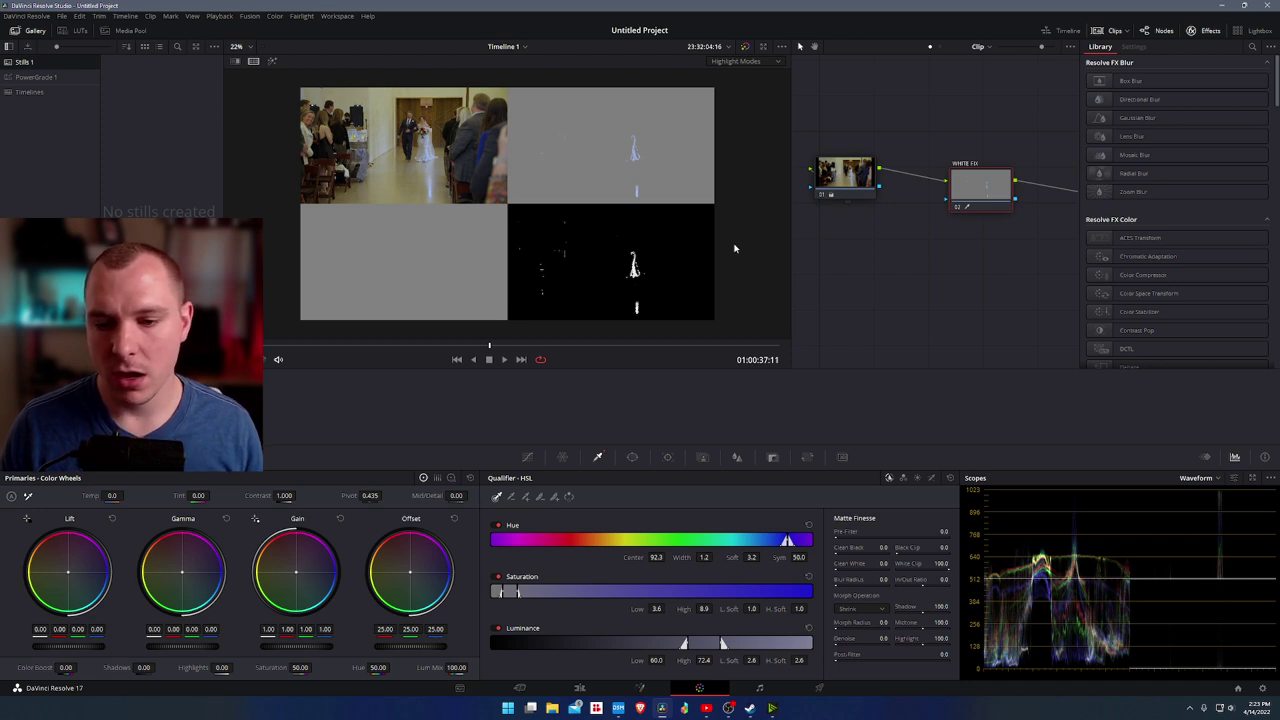
Widen the dress key to hue width 12.3 and saturation range 0.0–23.4.
left_click_drag(974, 195, 971, 181)
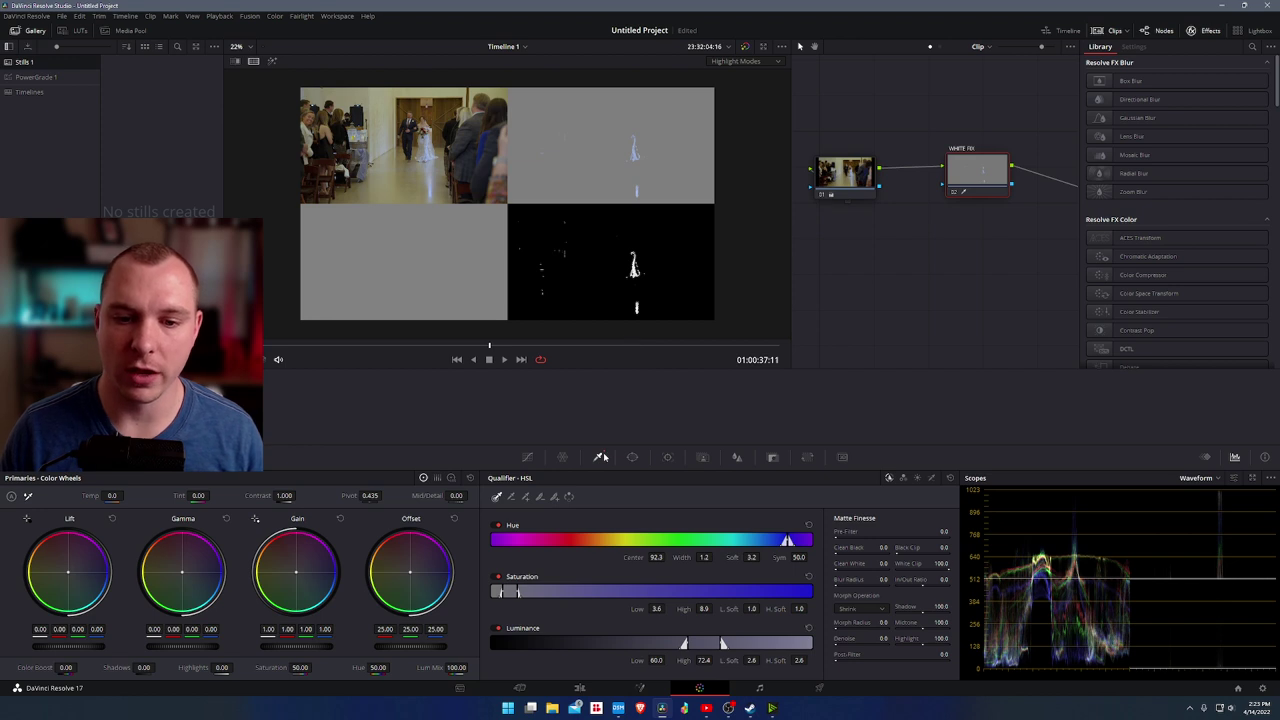
left_click_drag(788, 541, 806, 541)
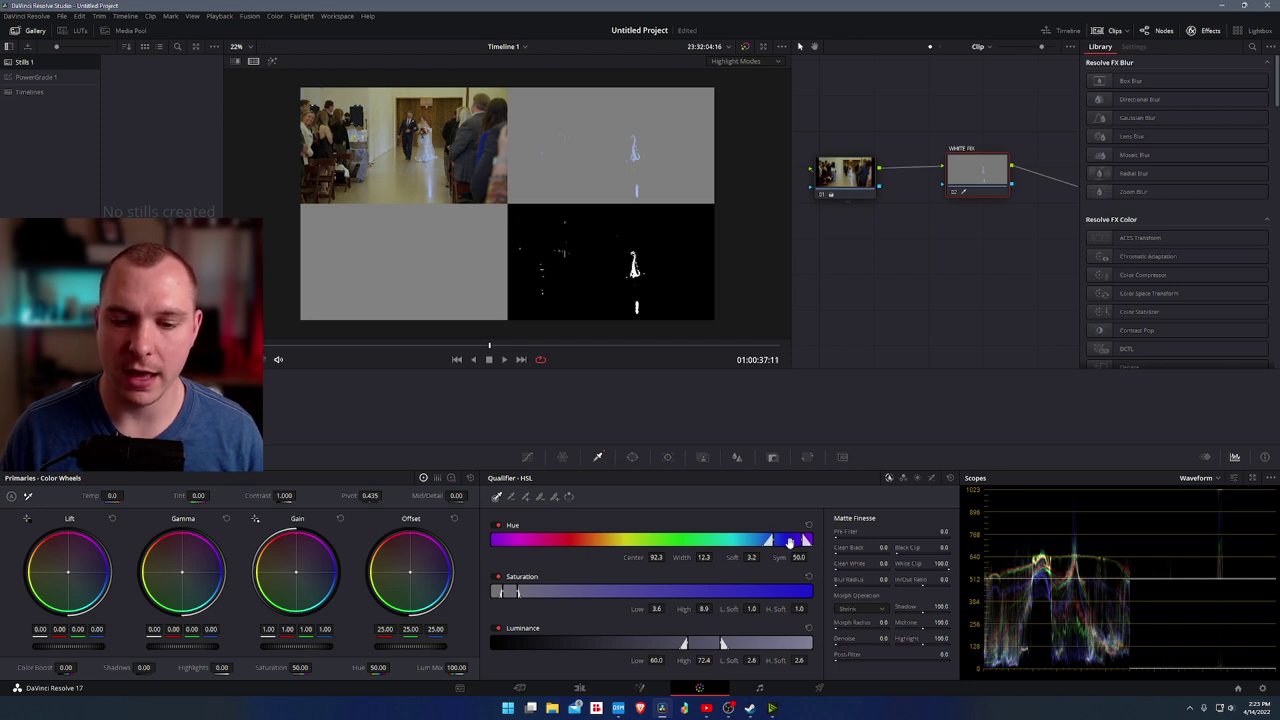
left_click_drag(518, 592, 556, 591)
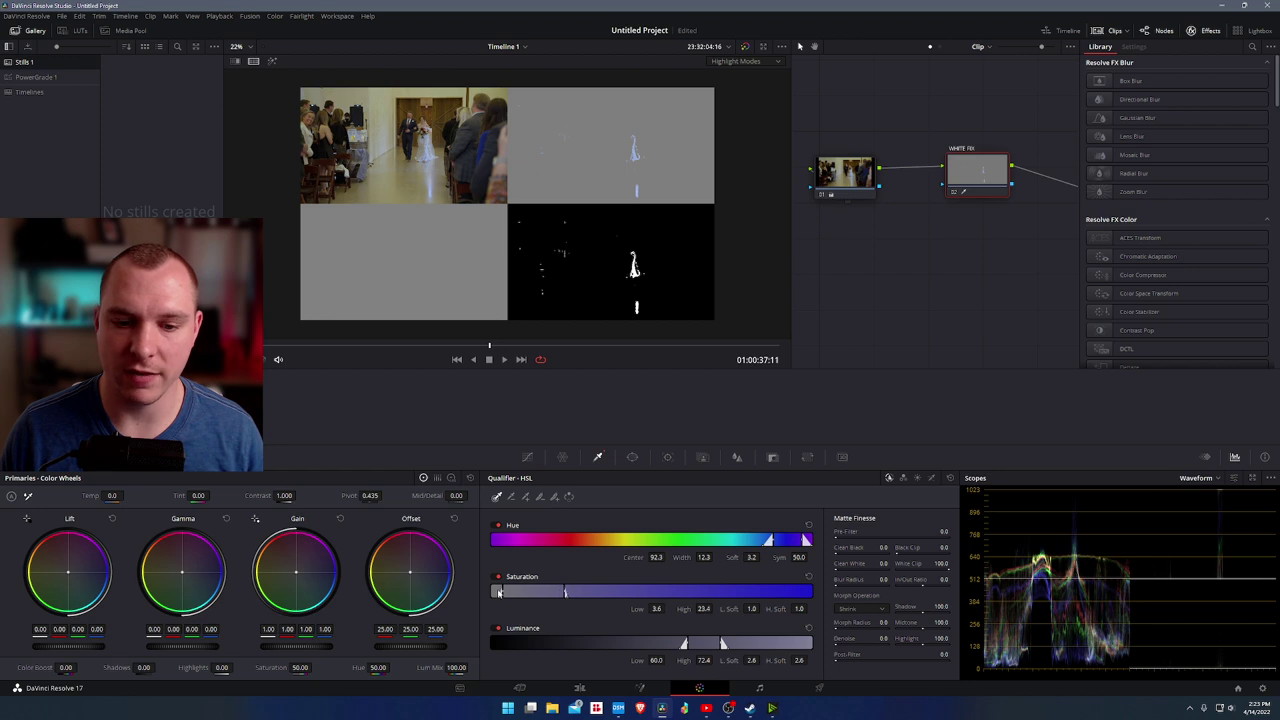
left_click_drag(499, 592, 492, 591)
scroll(631, 177, "up", 4)
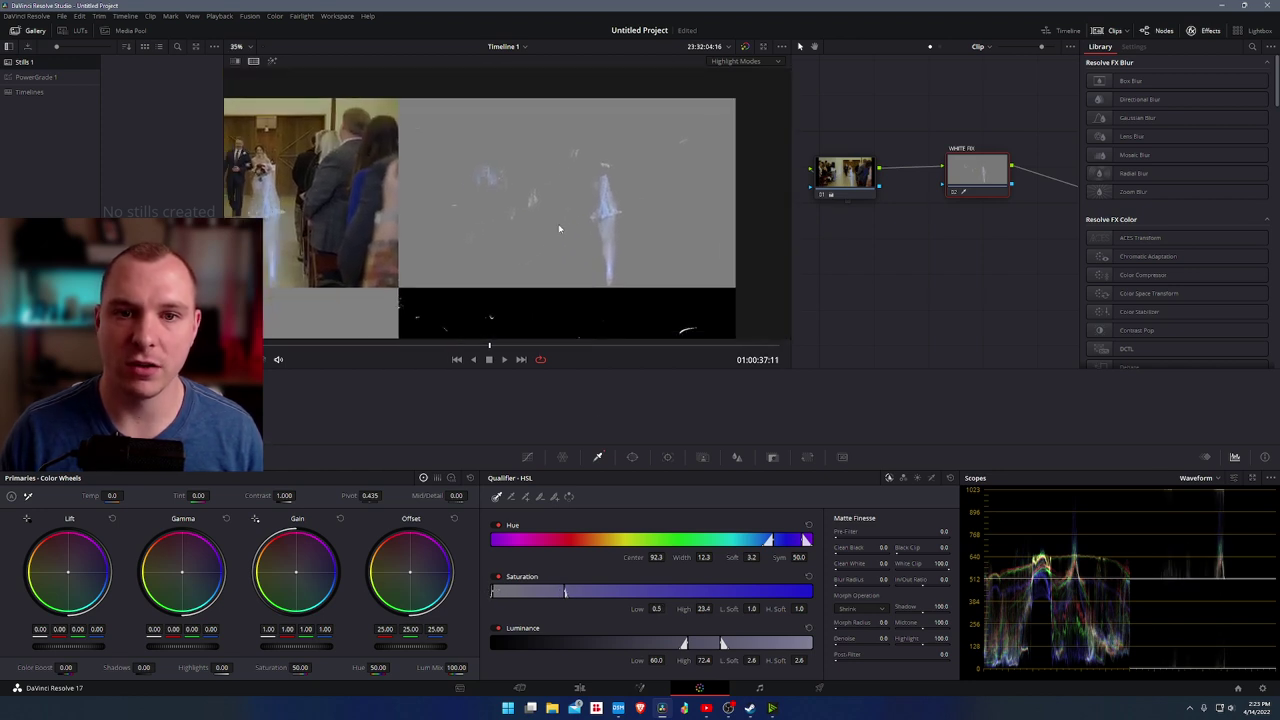
scroll(559, 229, "up", 3)
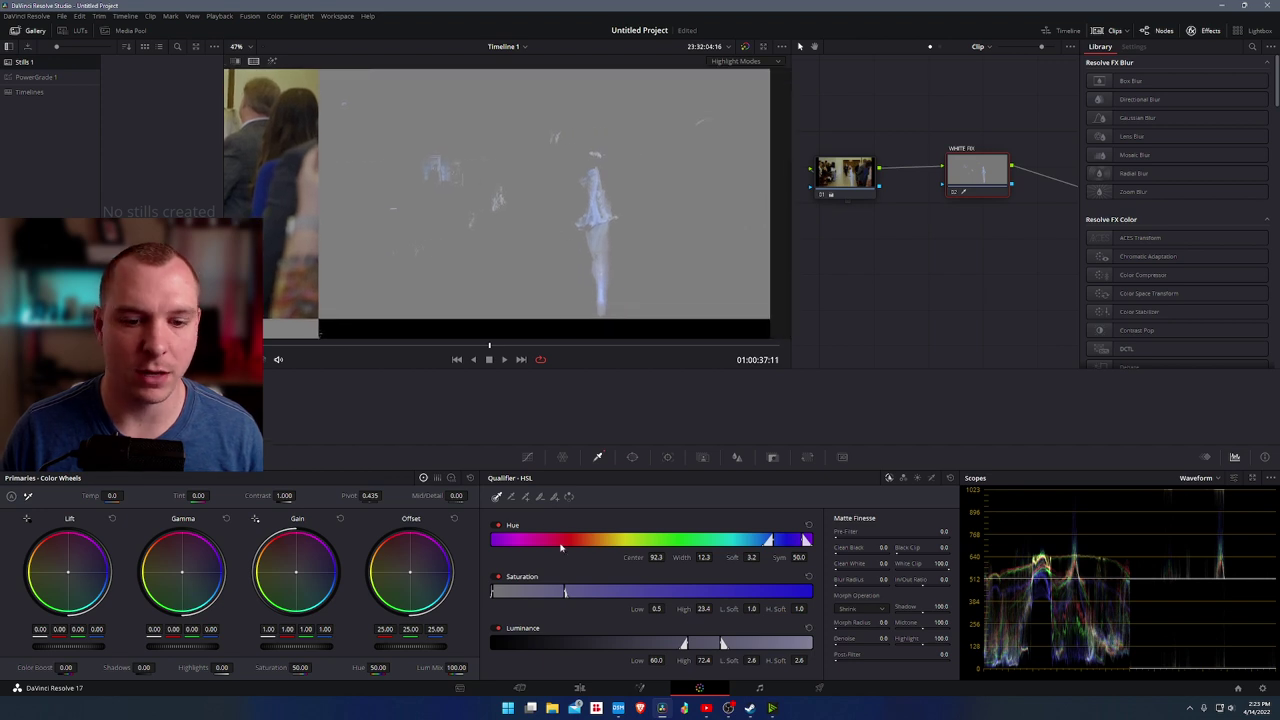
mouse_move(492, 591)
left_mouse_down()
mouse_move(507, 592)
mouse_move(490, 592)
left_mouse_up()
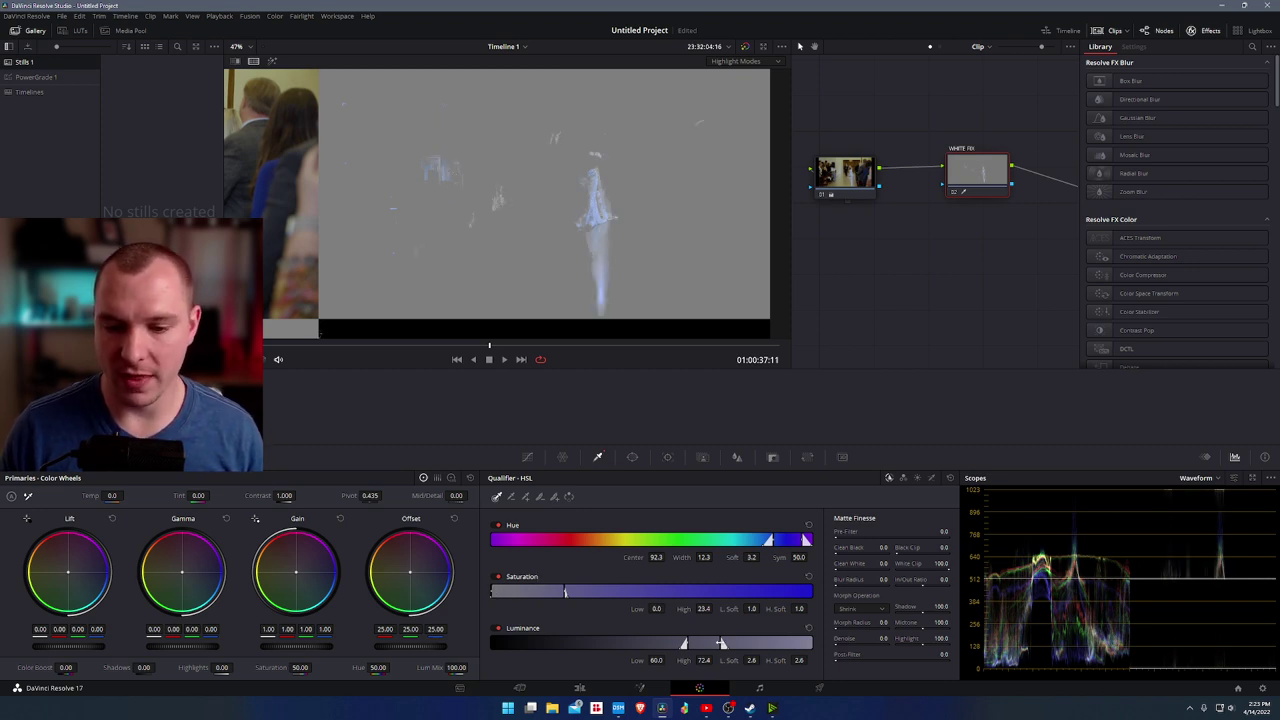
Extend the key's luminance High to 100 and settle the Low limit near 60.
left_click_drag(730, 643, 726, 643)
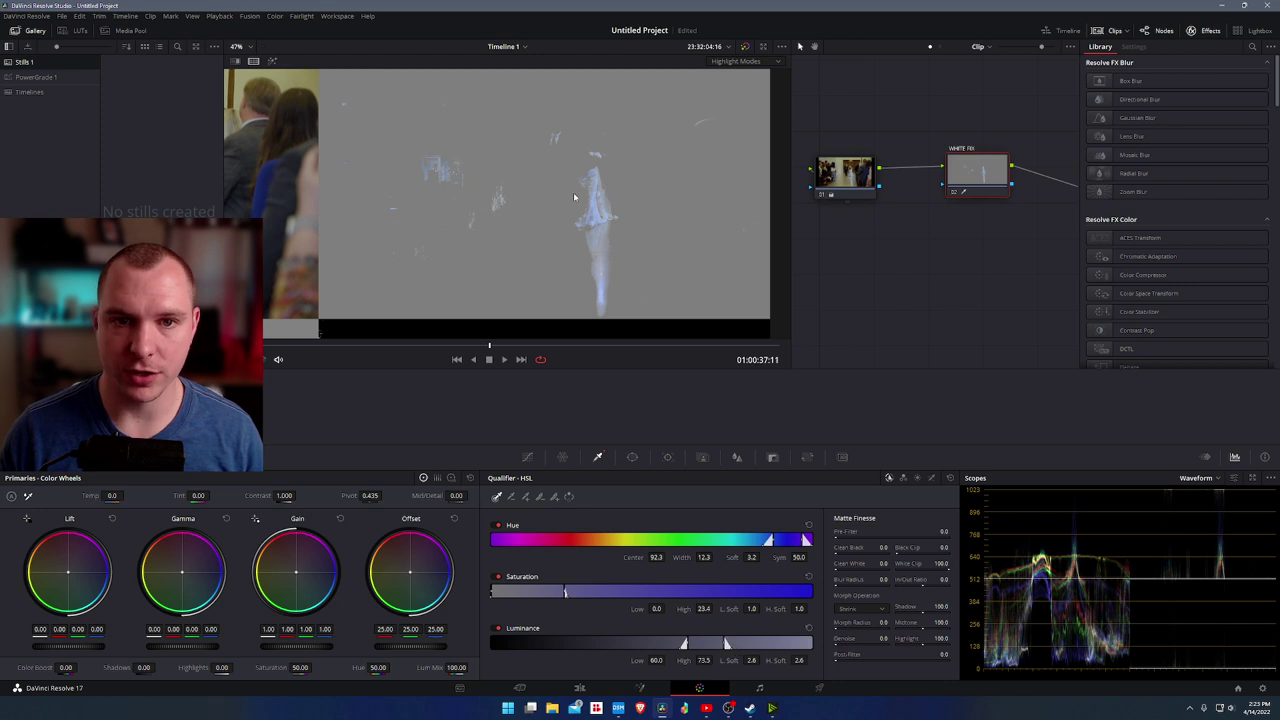
key("ctrl+alt+w")
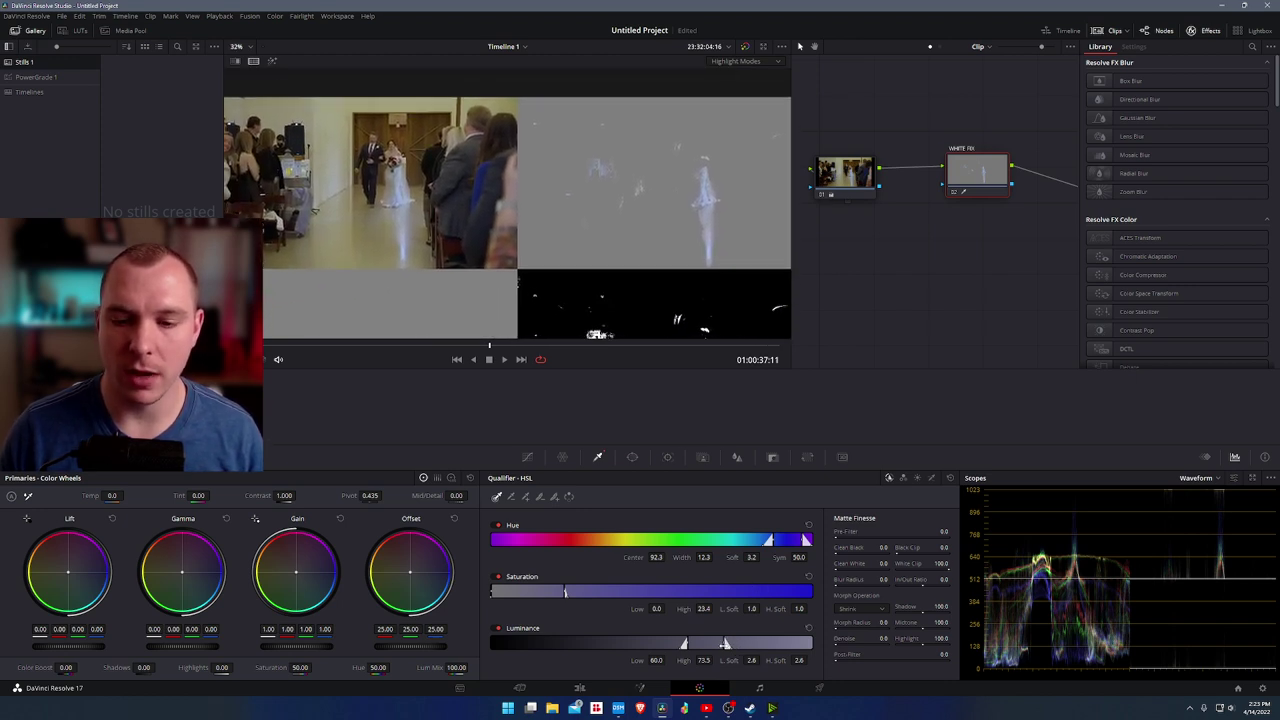
left_click_drag(726, 643, 859, 647)
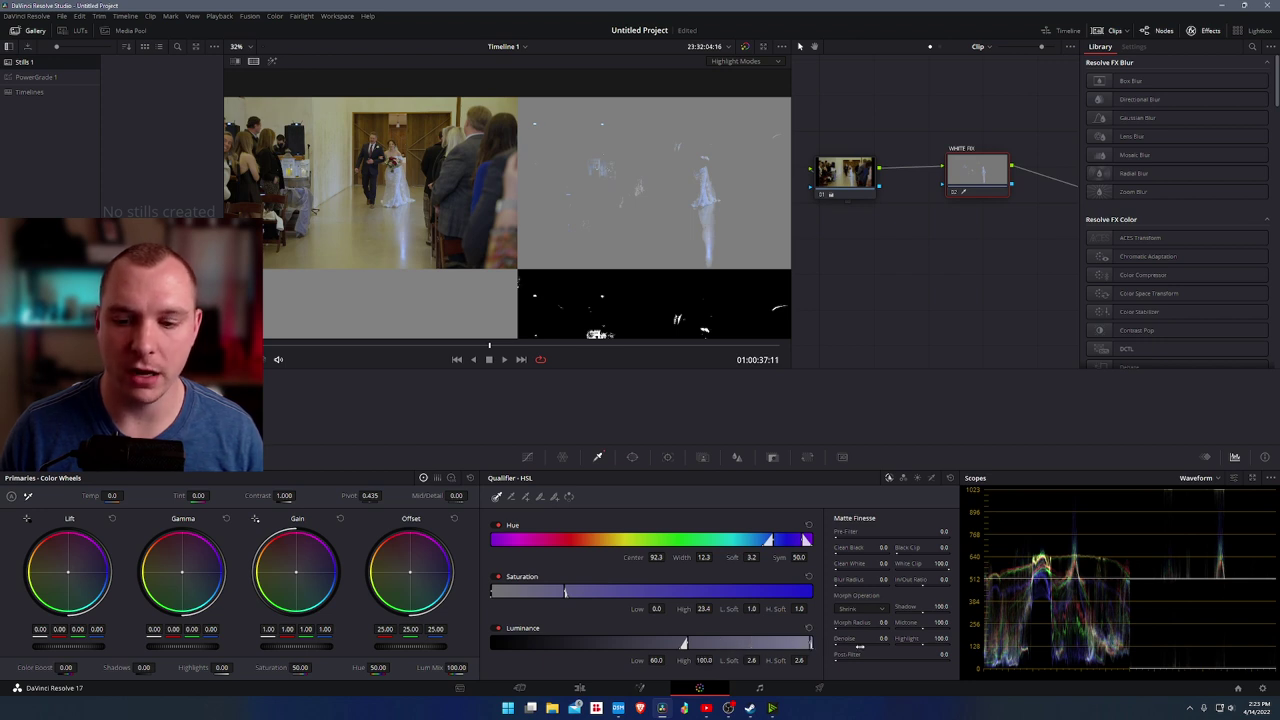
left_click_drag(686, 643, 656, 643)
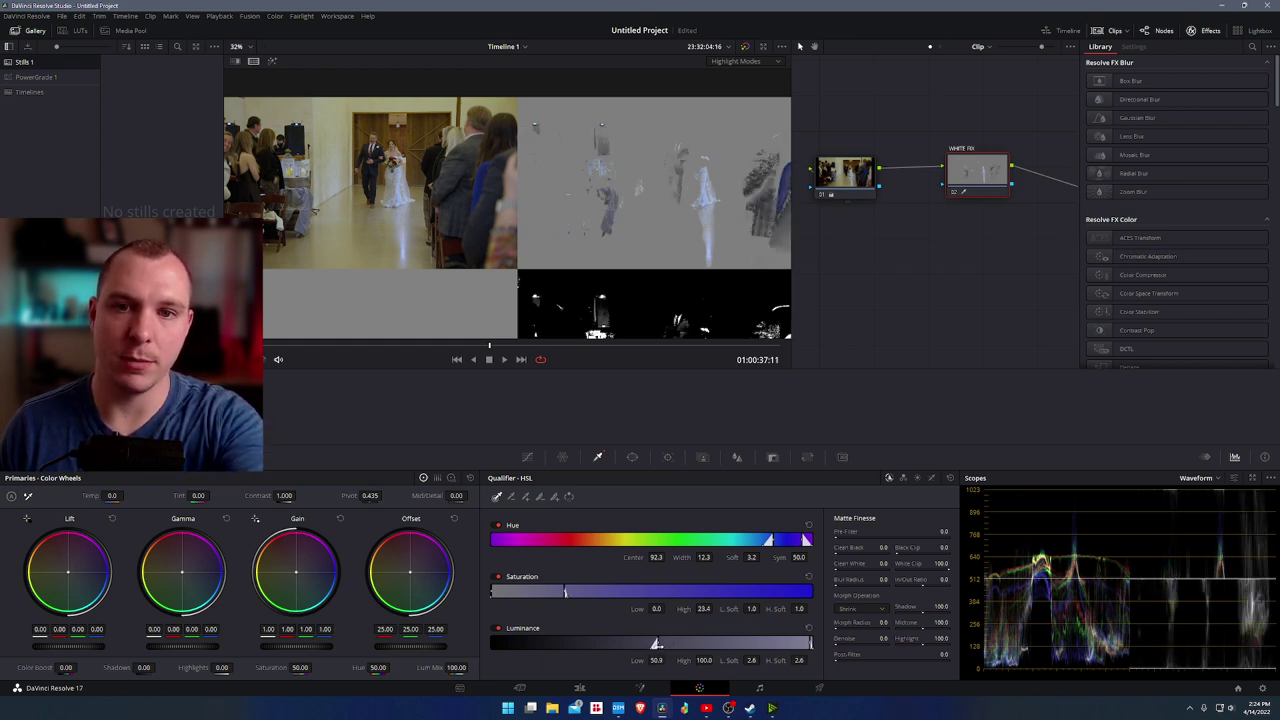
left_click_drag(656, 643, 647, 644)
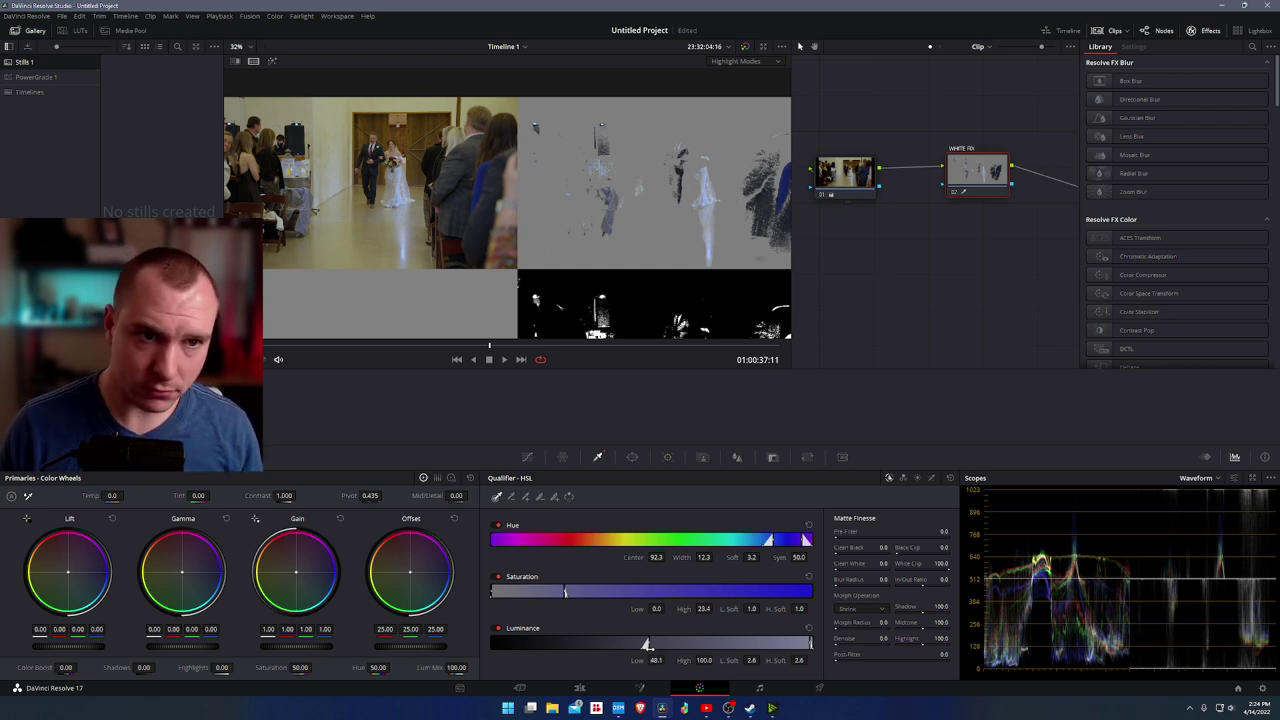
left_click_drag(647, 645, 688, 645)
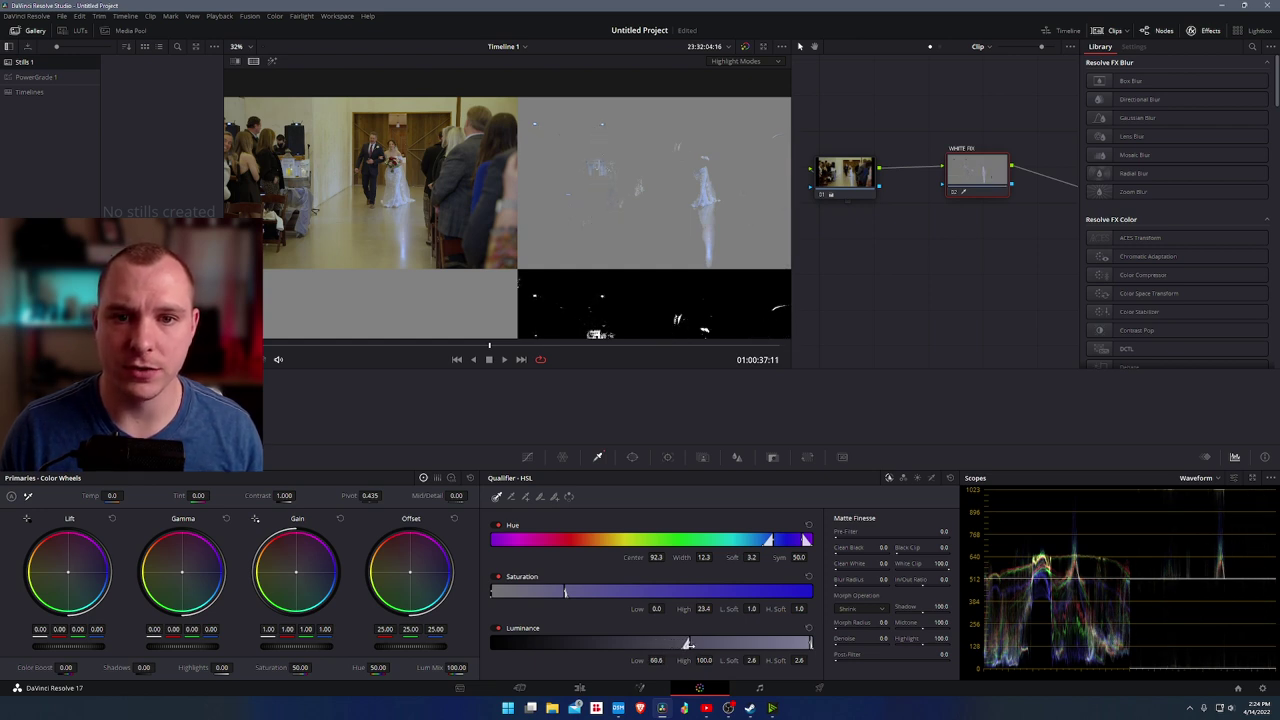
scroll(647, 211, "down", 3)
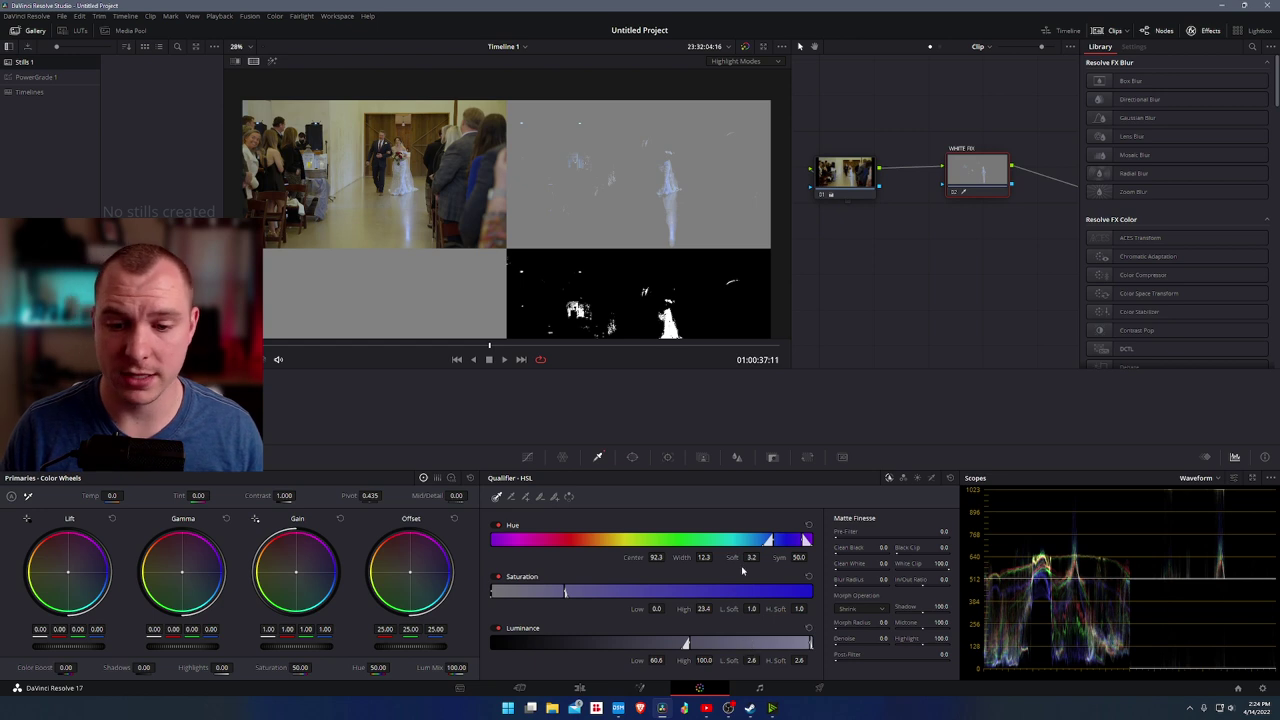
Soften the key edges: hue softness 7.9, upper saturation, luminance softness 5.7/8.5.
left_click_drag(752, 557, 763, 557)
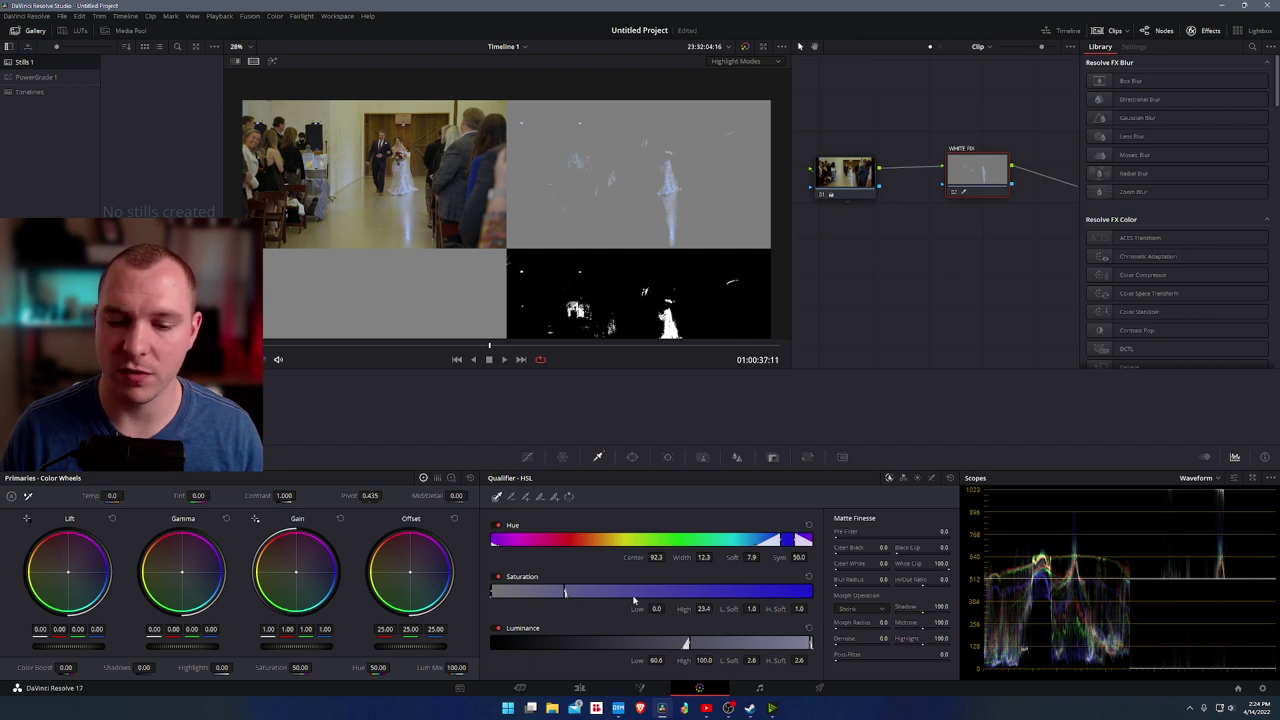
left_click_drag(567, 593, 568, 594)
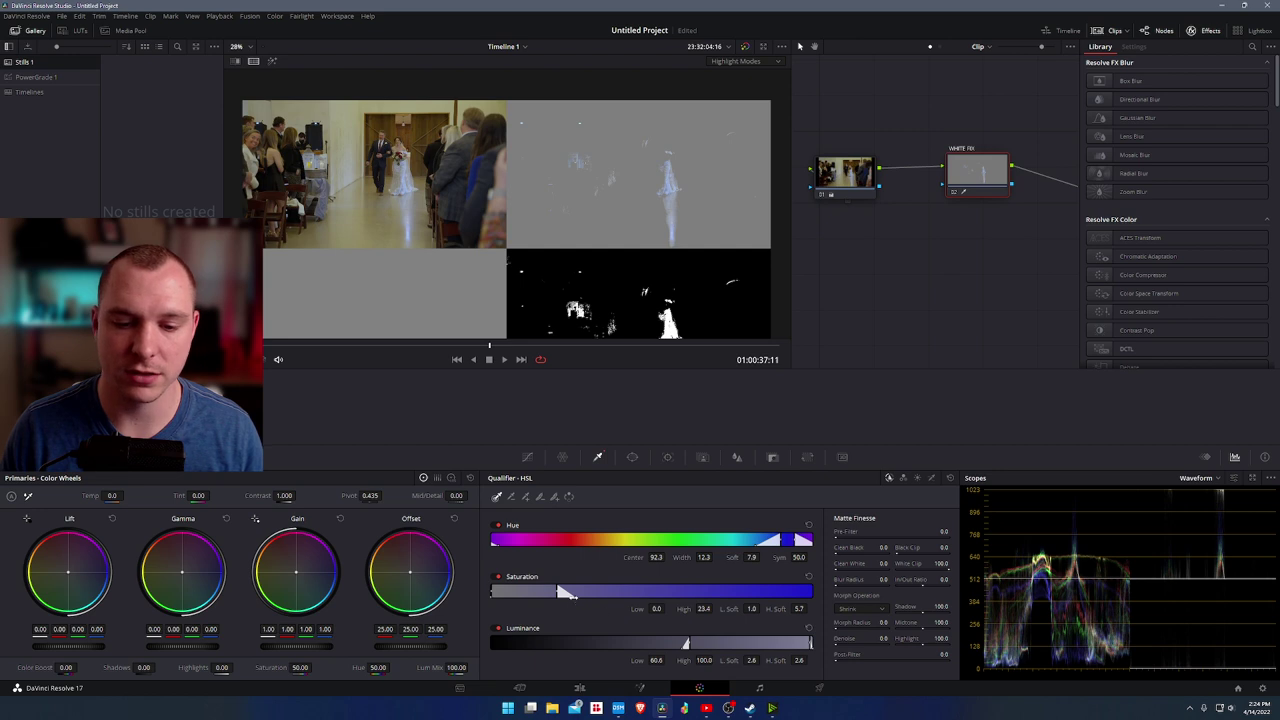
left_click_drag(566, 593, 584, 593)
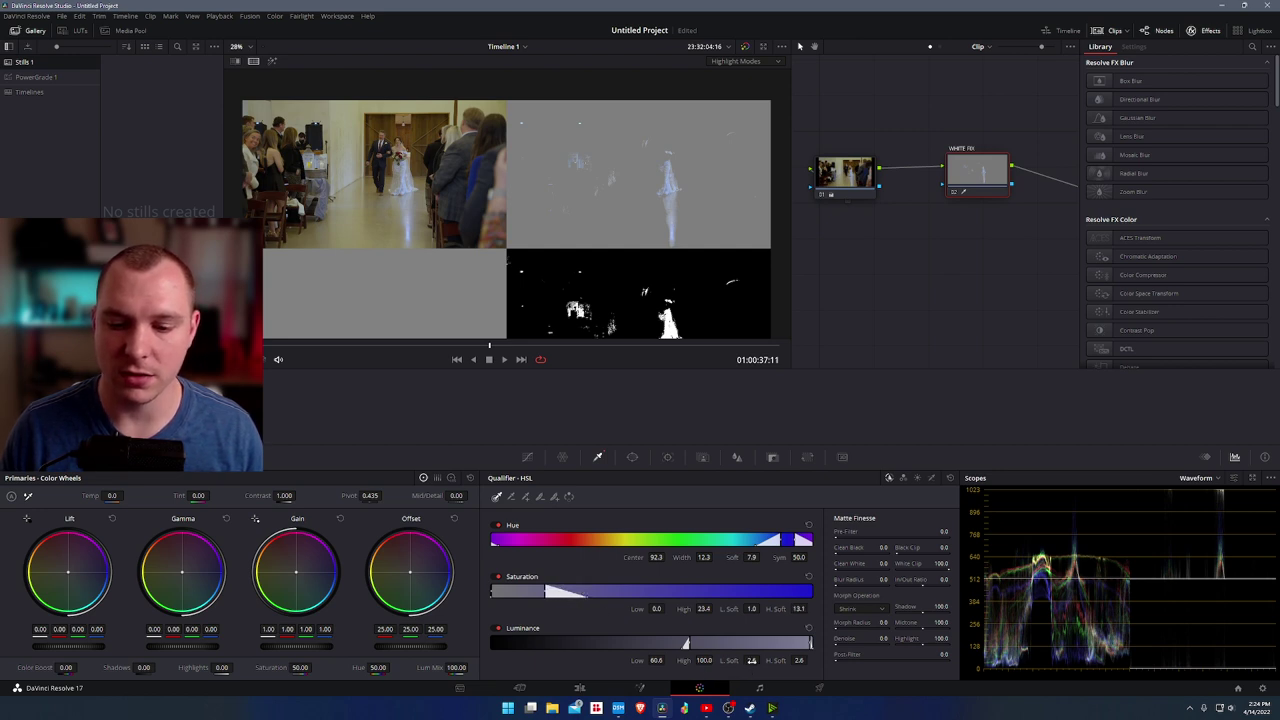
left_click_drag(763, 660, 810, 660)
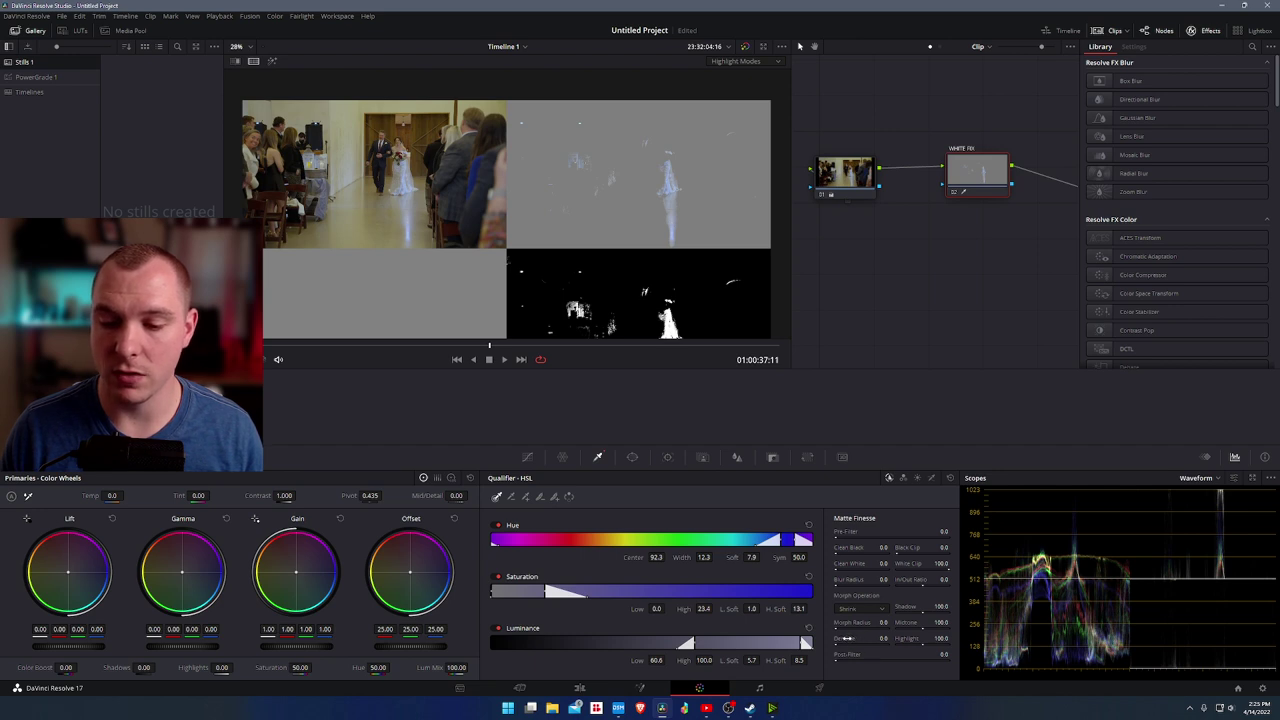
Raise the matte Denoise to about 58.7 and nudge the WHITE FIX node up.
left_click_drag(883, 638, 935, 638)
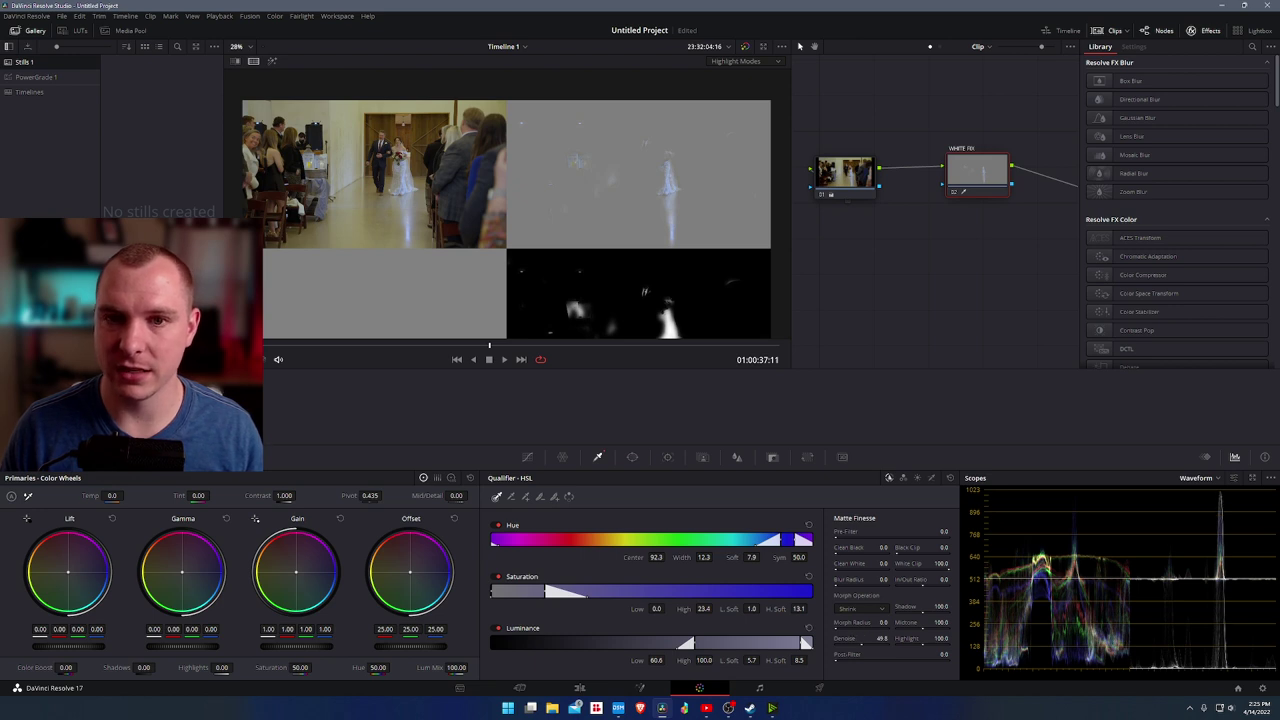
left_click_drag(881, 638, 901, 638)
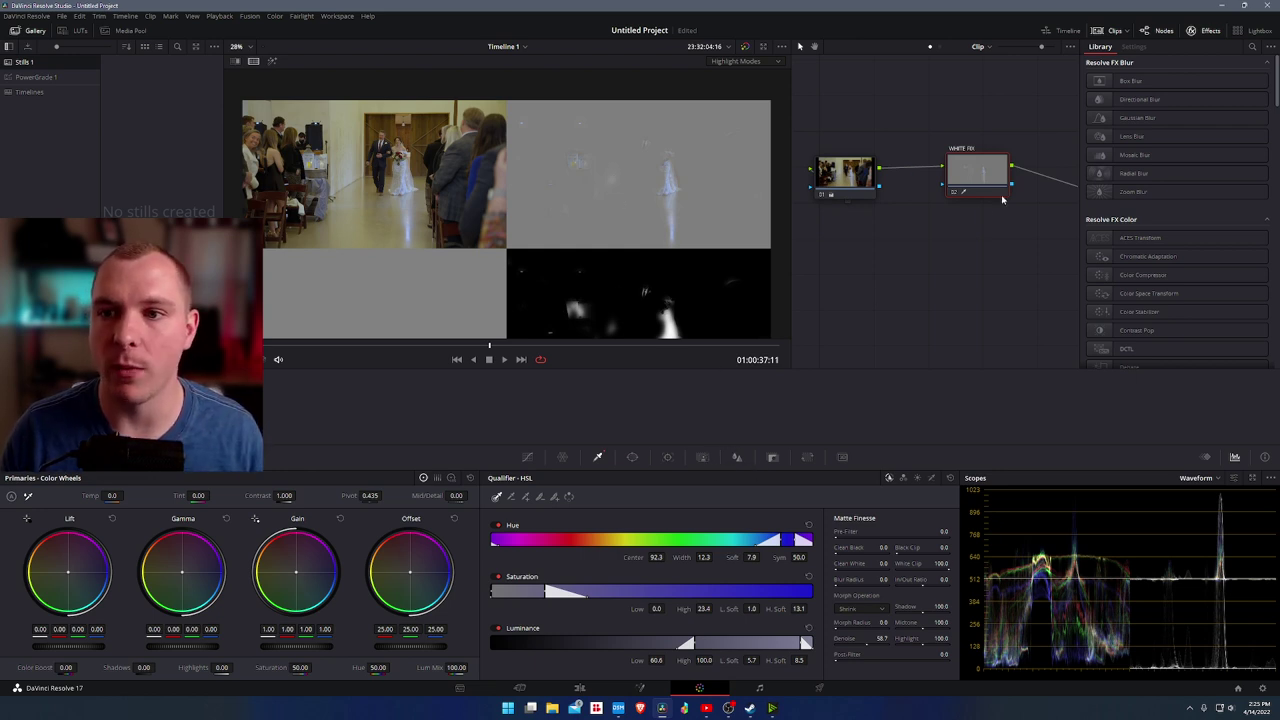
left_click_drag(978, 175, 978, 170)
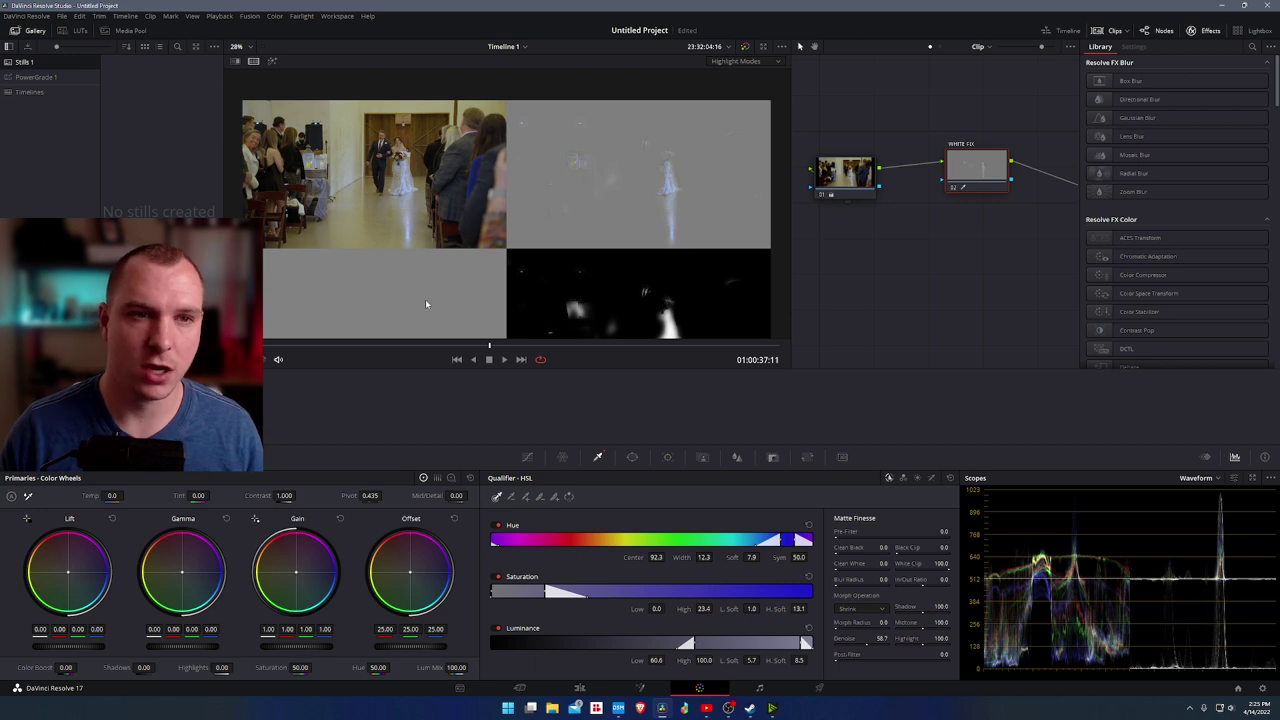
Turn off Split Screen and enlarge the viewer to show the clip full-frame.
left_click(254, 62)
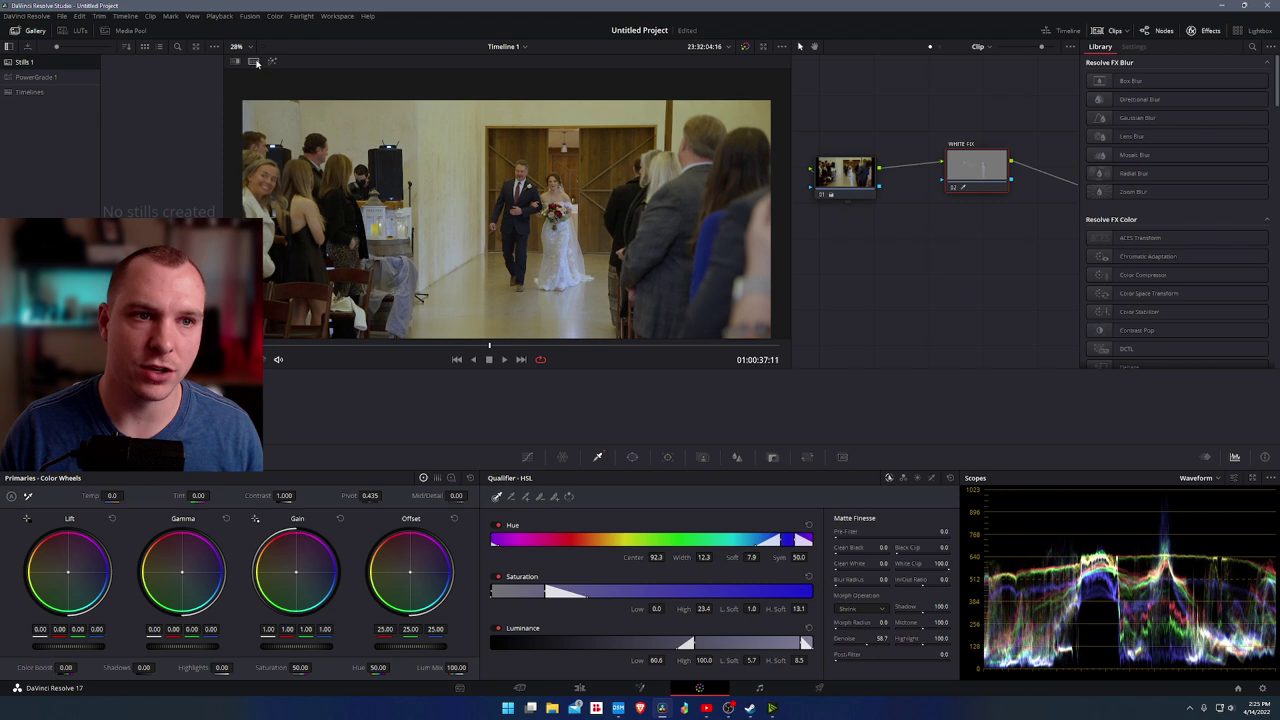
left_click(254, 62)
left_click(240, 80)
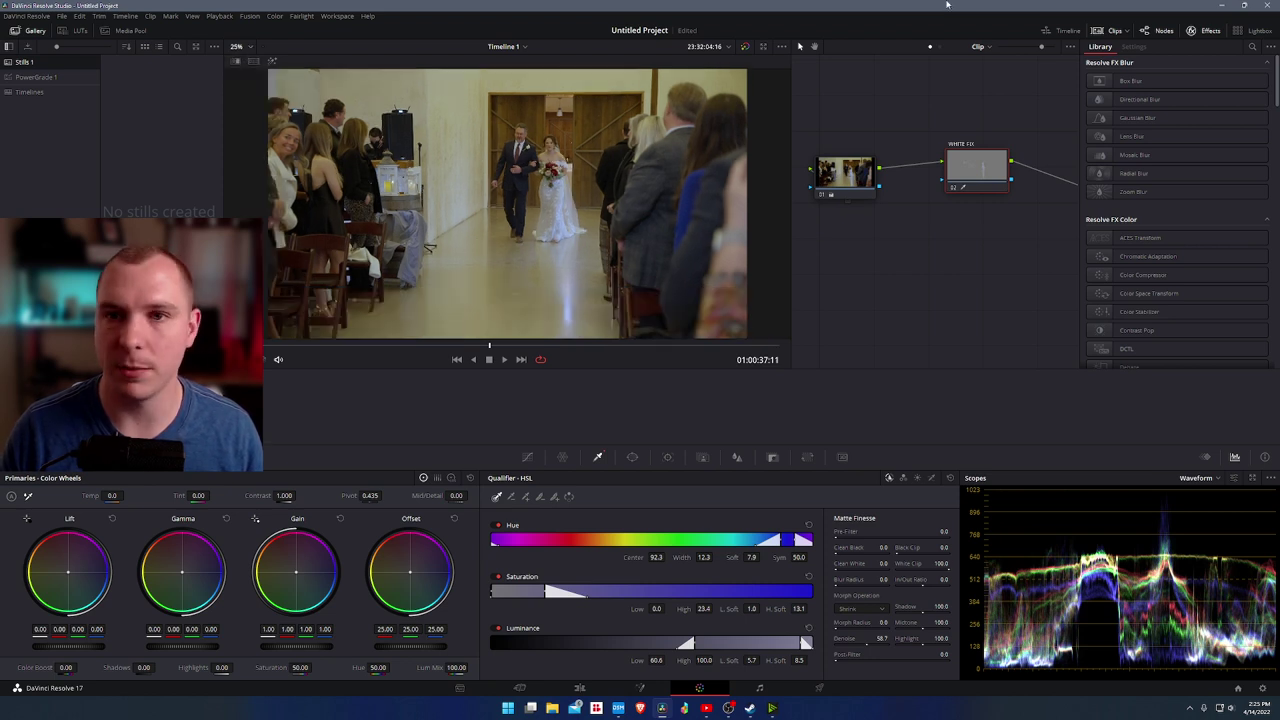
left_click(1106, 31)
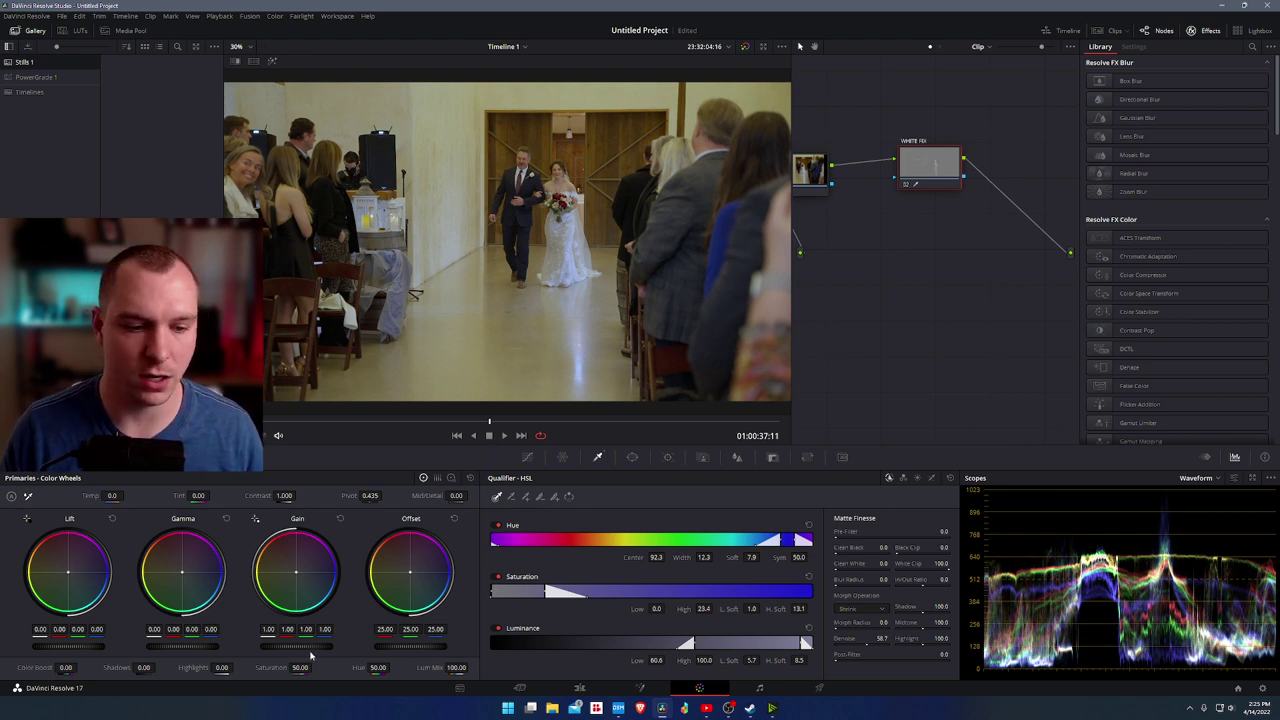
scroll(533, 243, "up", 5)
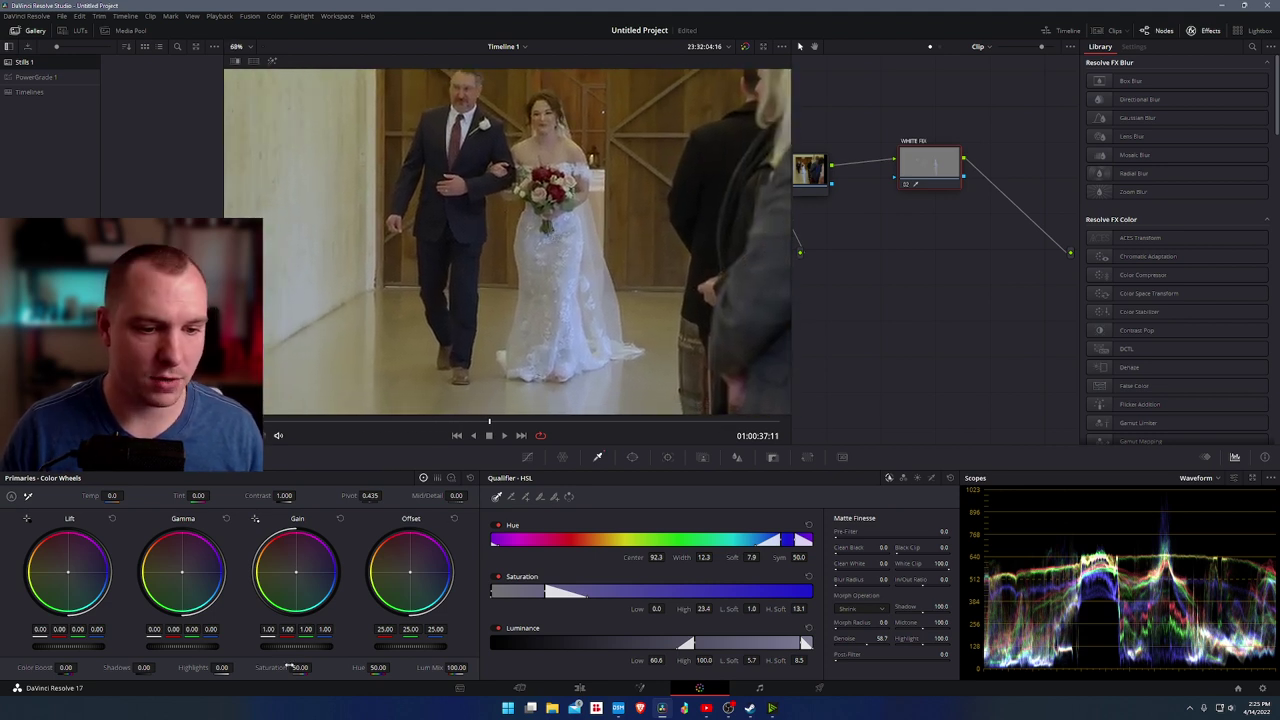
Lower the qualified whites' Primaries Saturation from 50 to 7.00.
left_click_drag(315, 667, 315, 667)
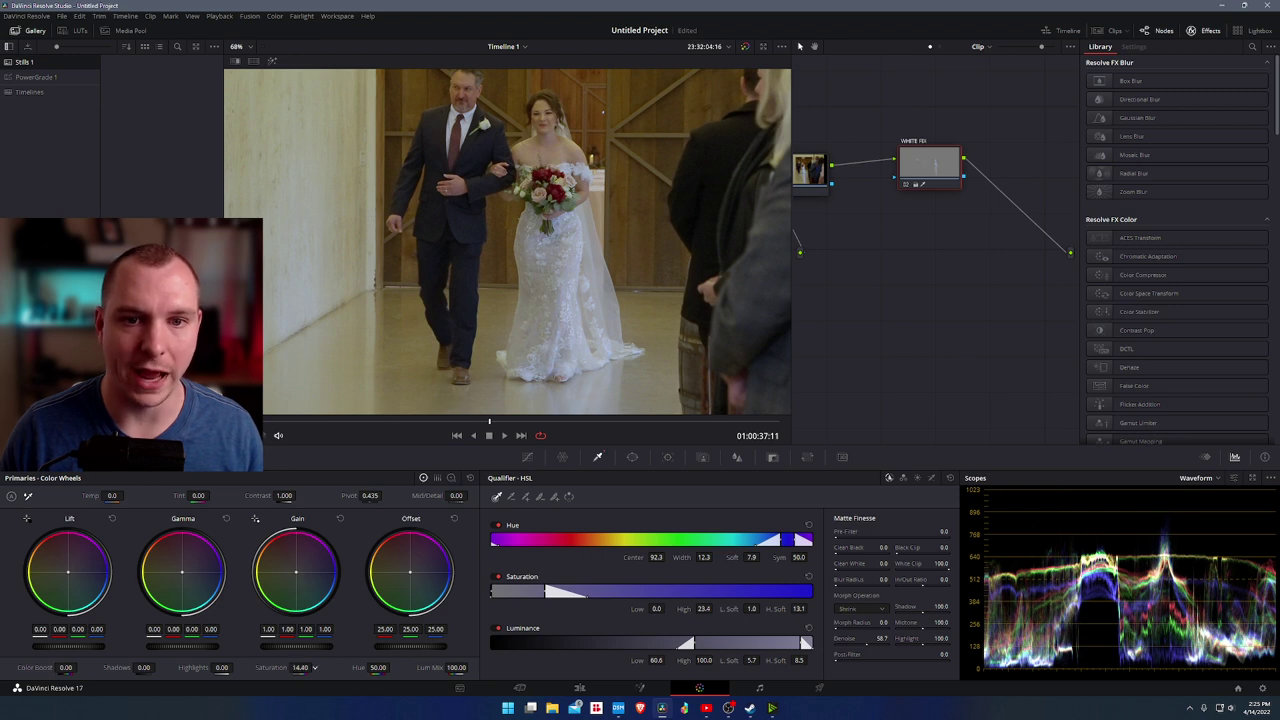
left_click_drag(315, 667, 315, 667)
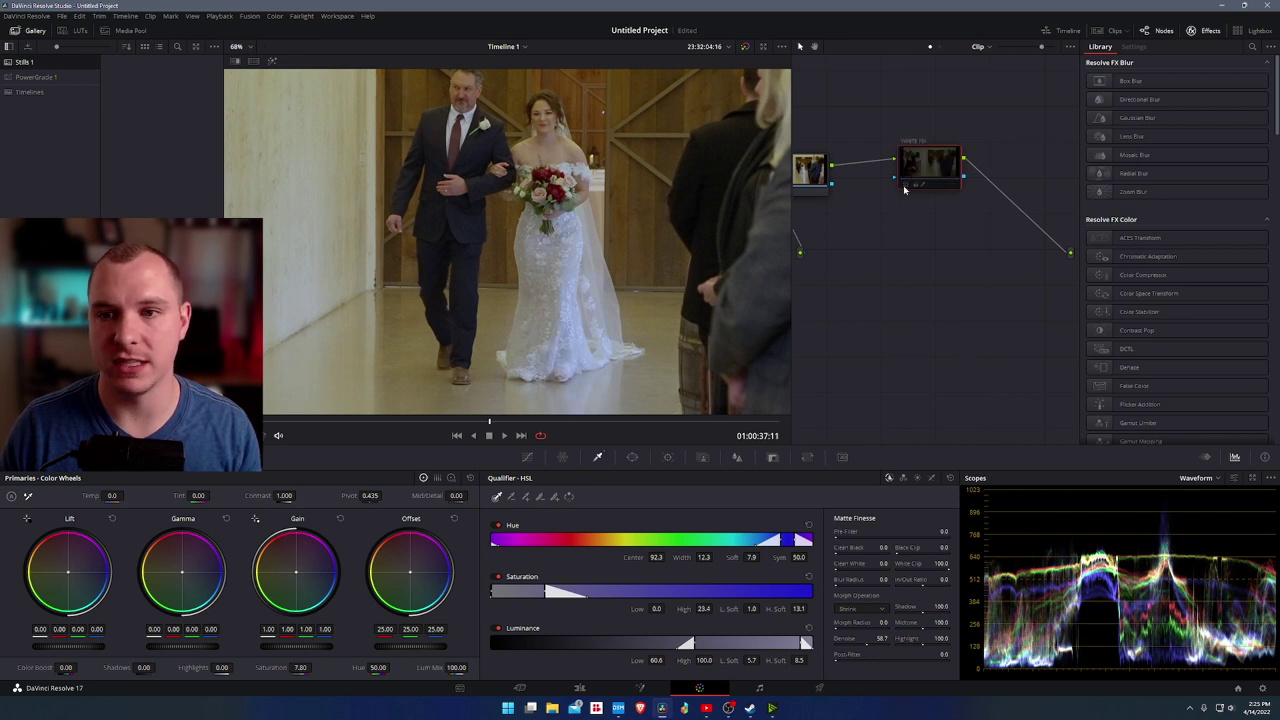
scroll(563, 270, "down", 5)
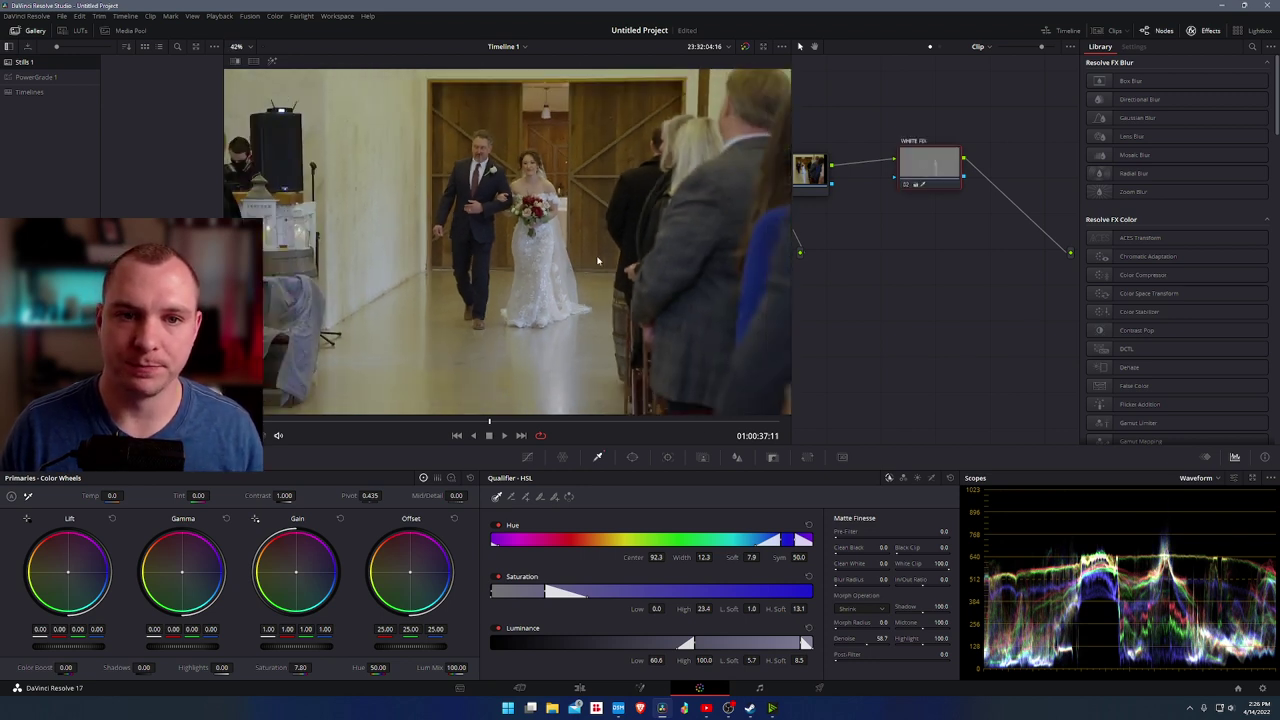
left_click_drag(563, 270, 651, 266)
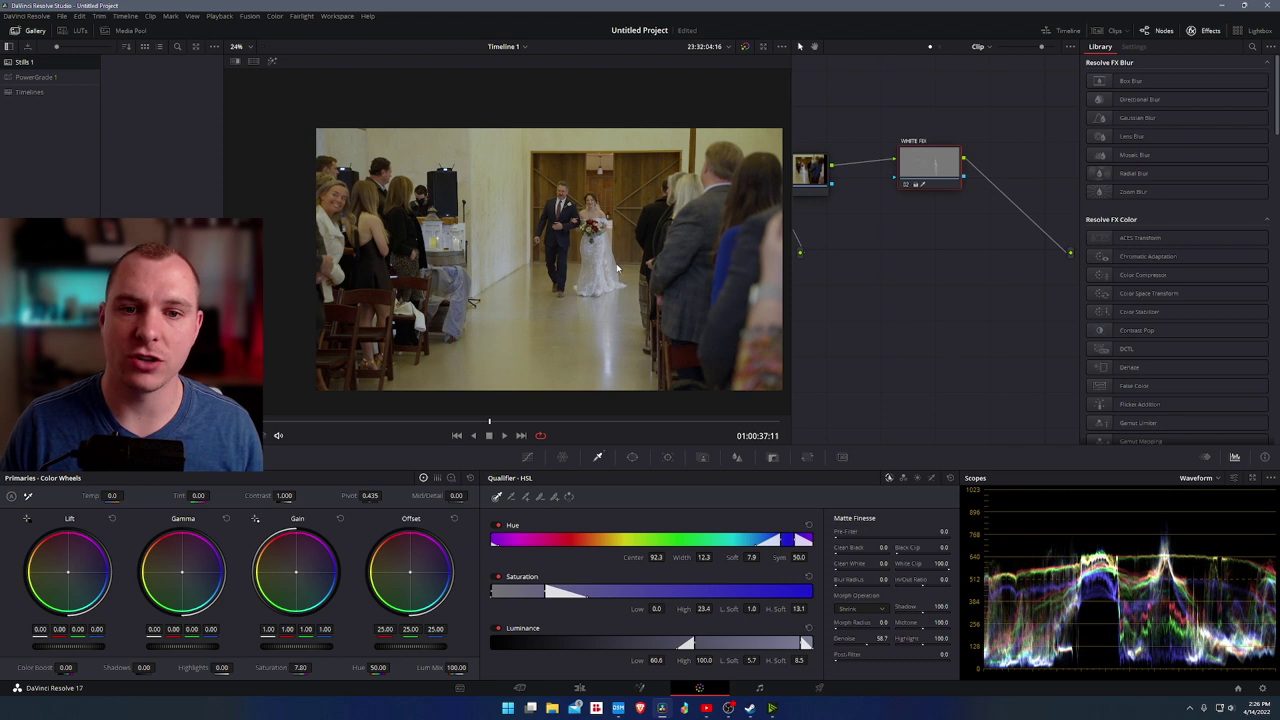
scroll(575, 255, "up", 5)
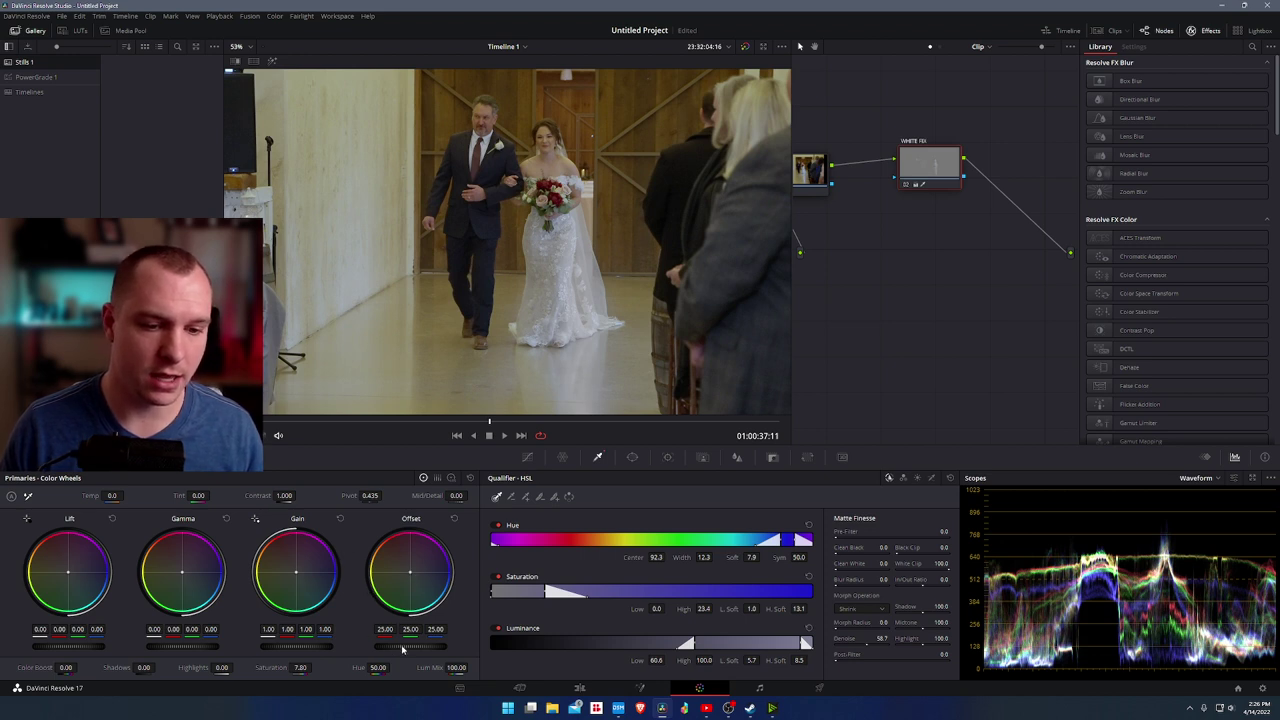
Lift the White Fix offset to 33.70 on all channels and bypass the grade to check it.
left_click_drag(400, 645, 425, 645)
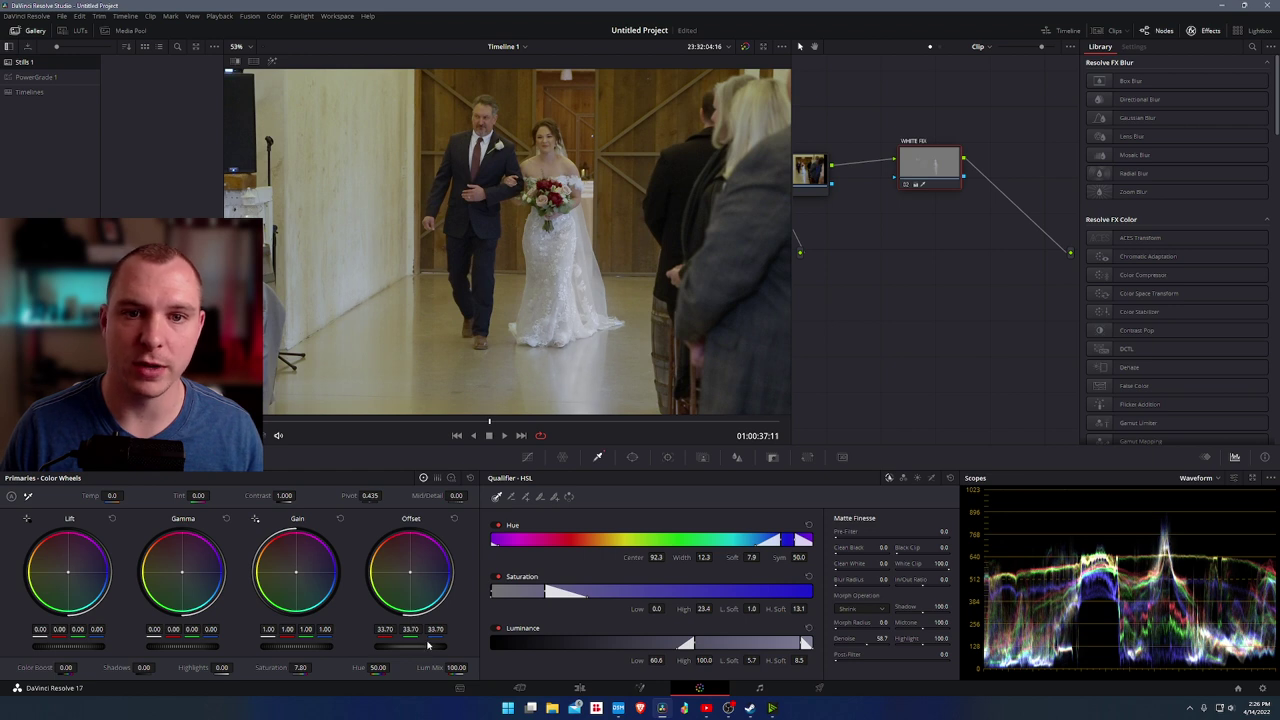
scroll(727, 73, "down", 5)
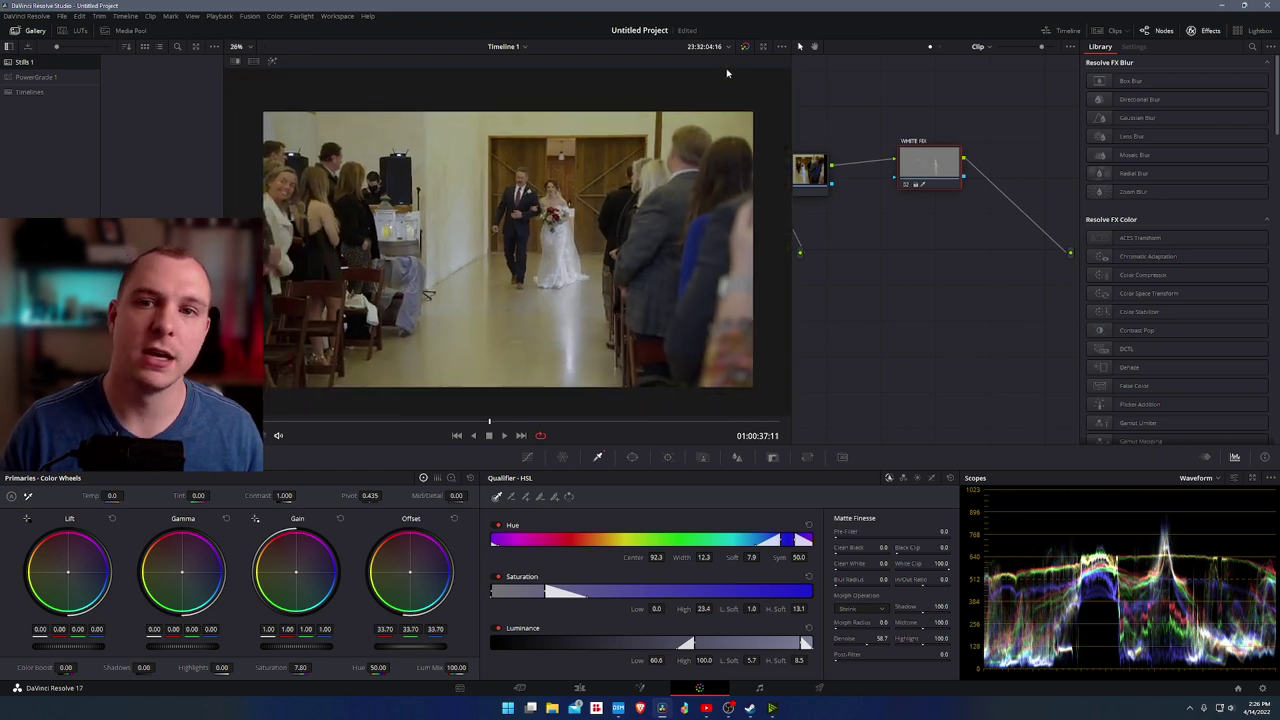
left_click(745, 47)
left_click(745, 47)
Toggle Bypass Color Grades on and off to compare the graded clip with the original.
left_click(745, 47)
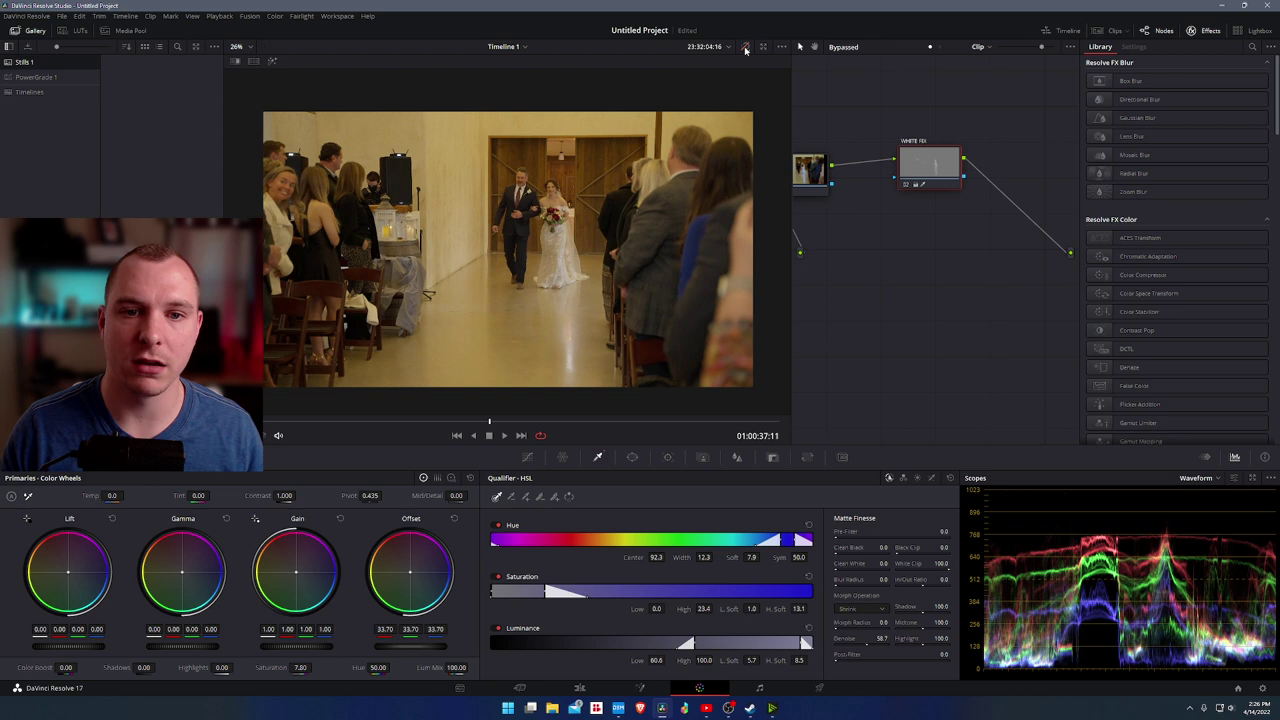
left_click(745, 47)
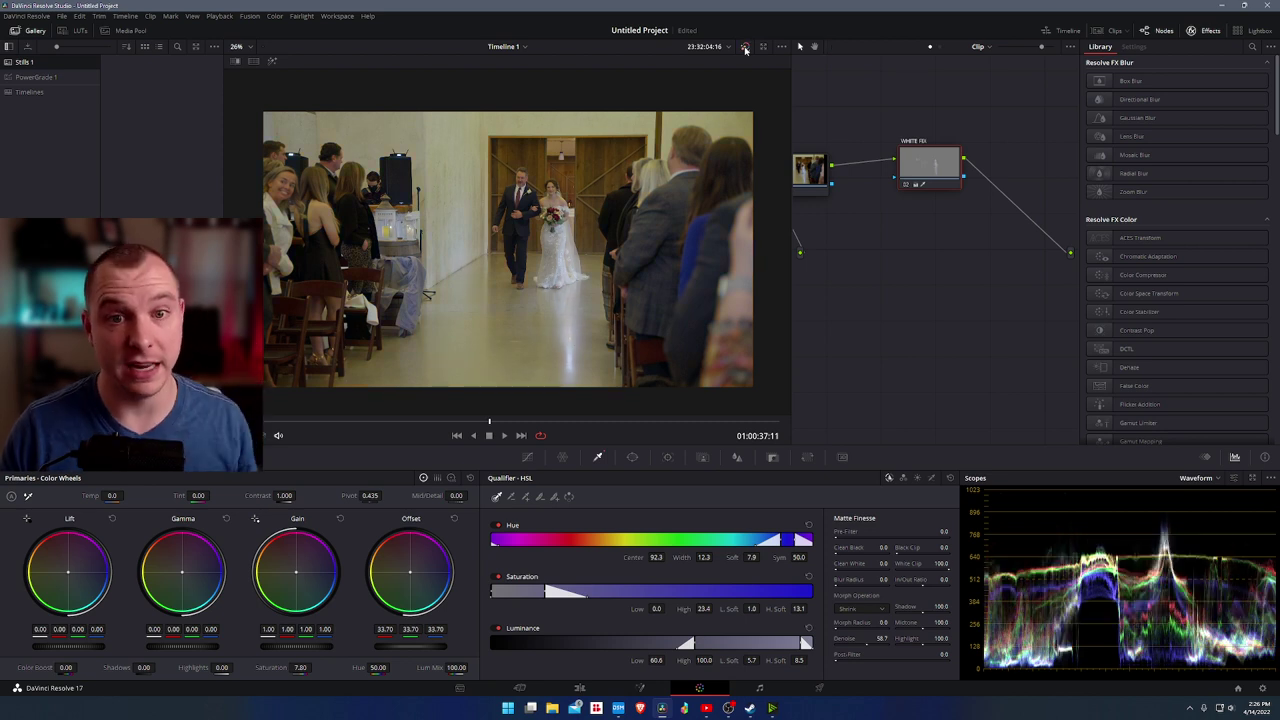
left_click(745, 47)
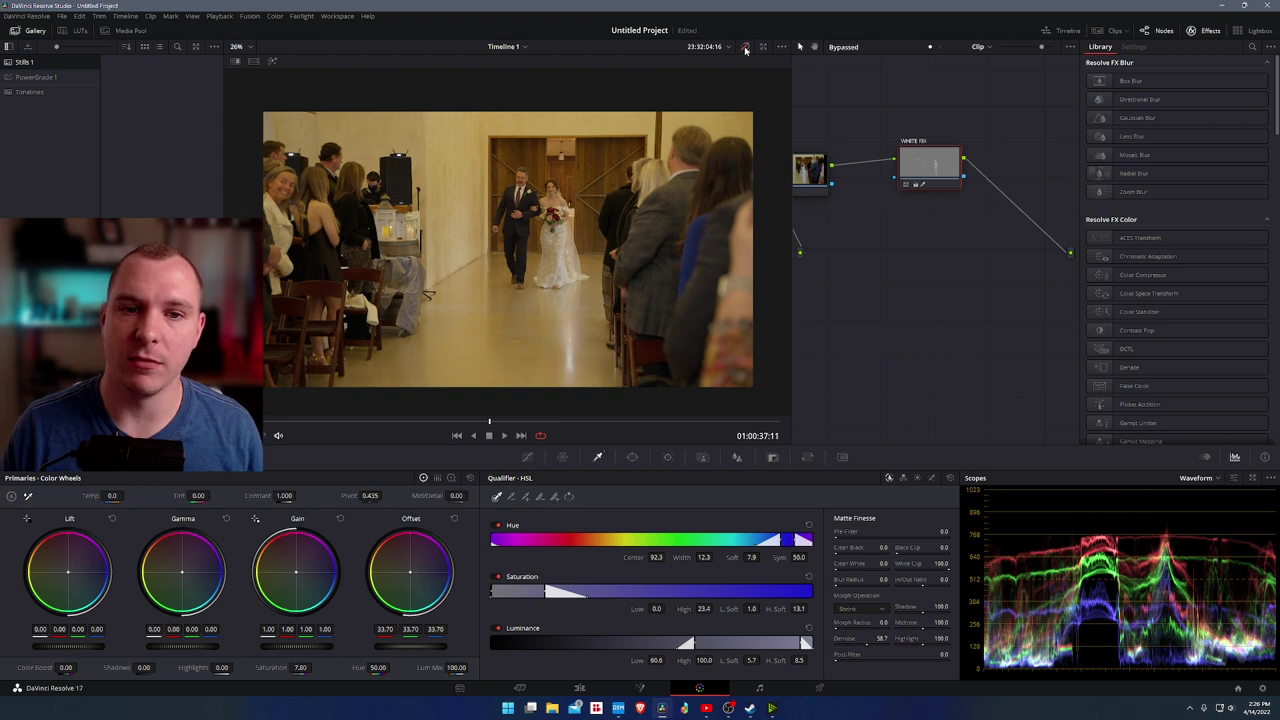
left_click(745, 47)
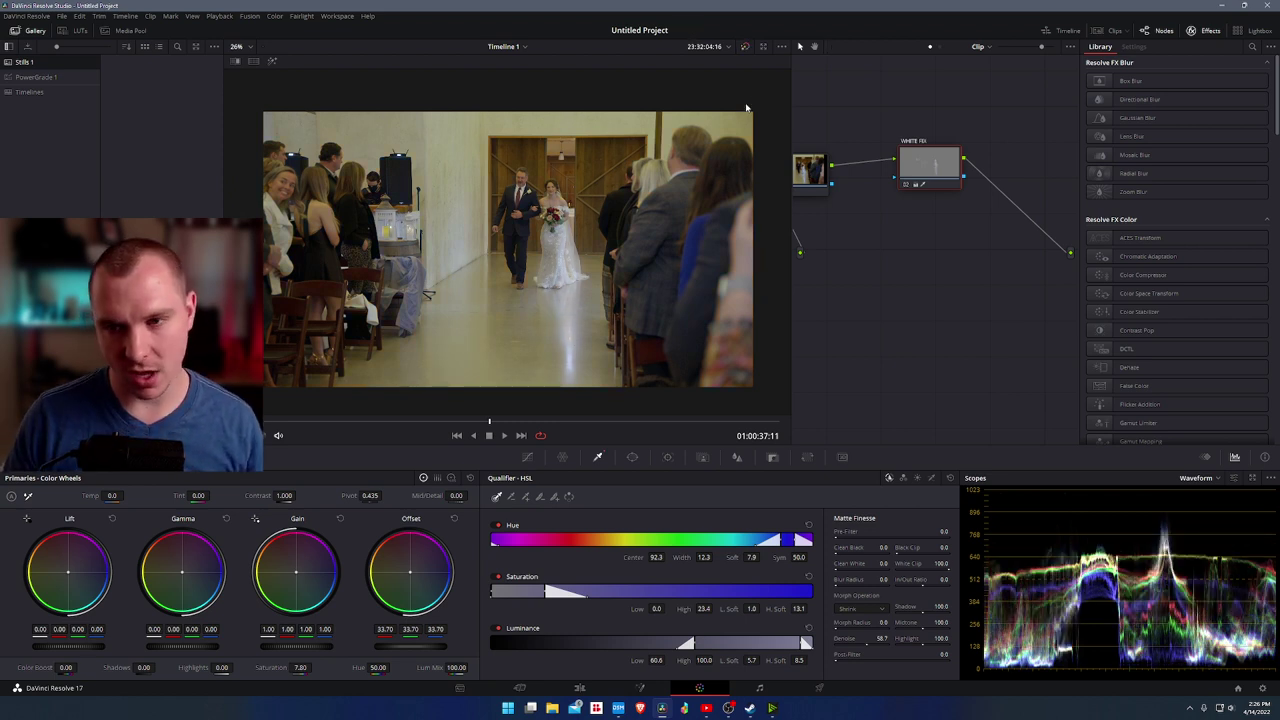
right_click(913, 279)
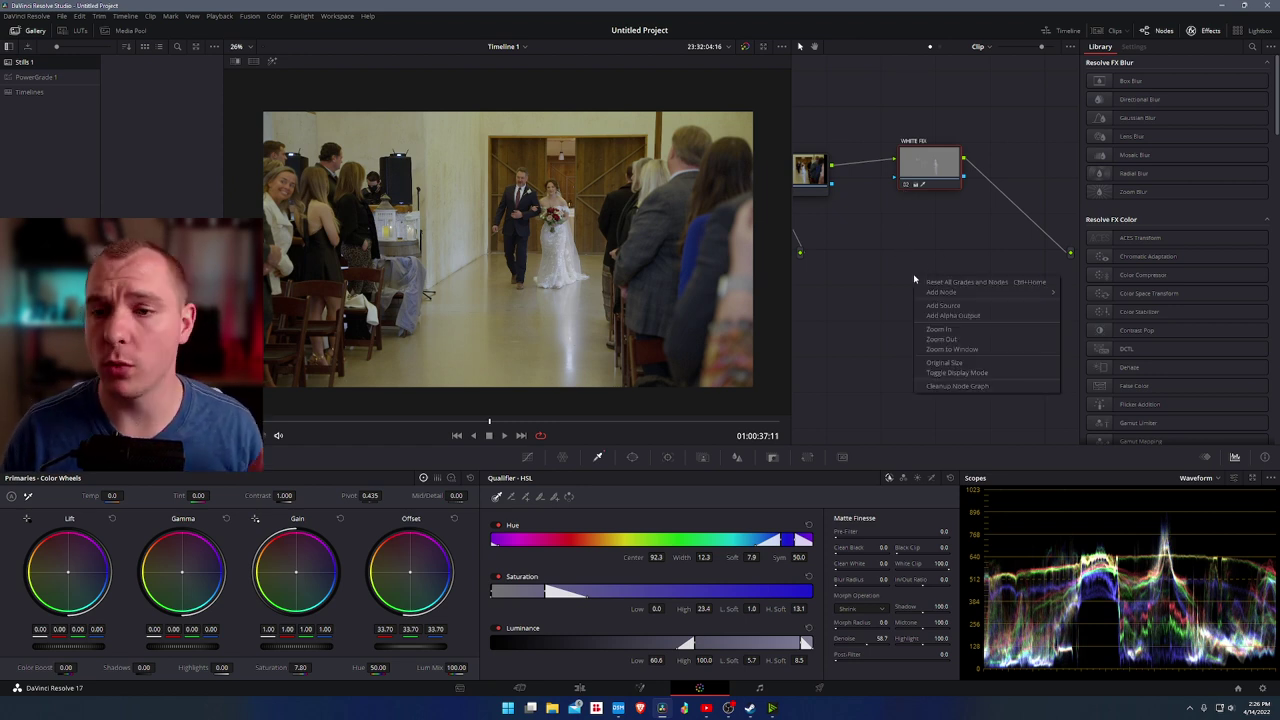
Add a new corrector node and wire it in after White Fix.
mouse_move(1040, 292)
left_click(1086, 292)
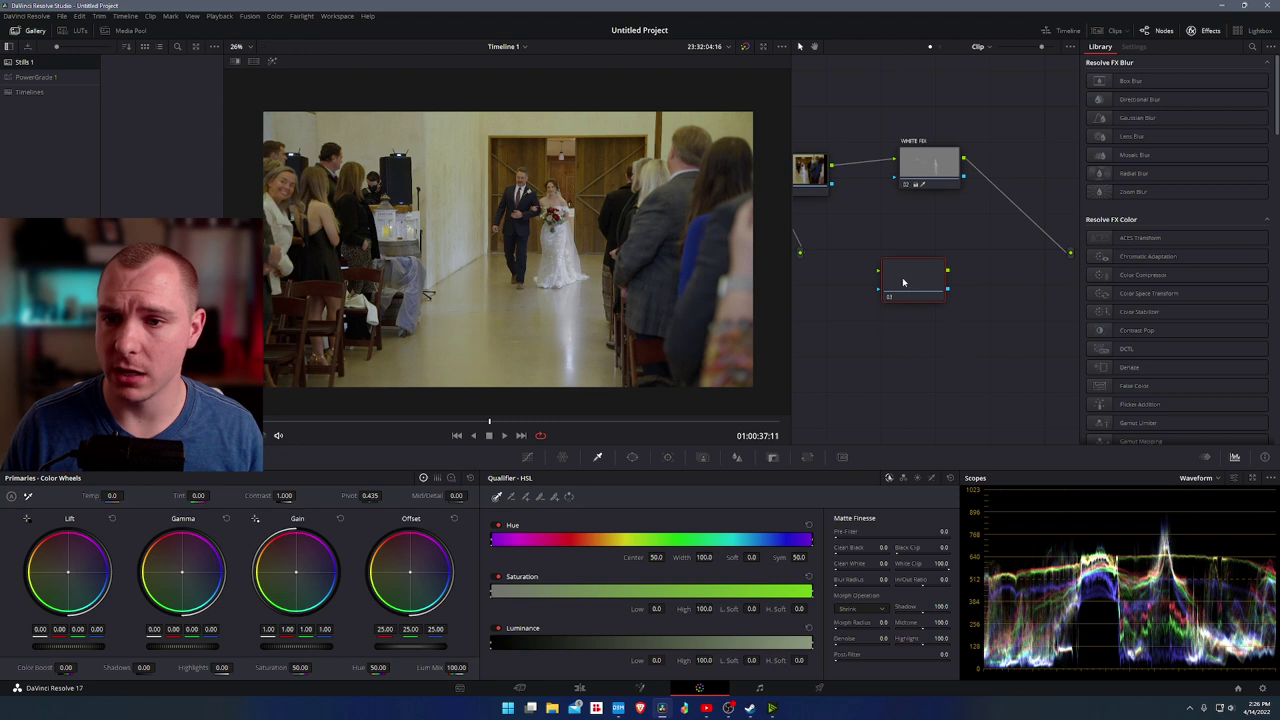
left_click_drag(1014, 214, 897, 300)
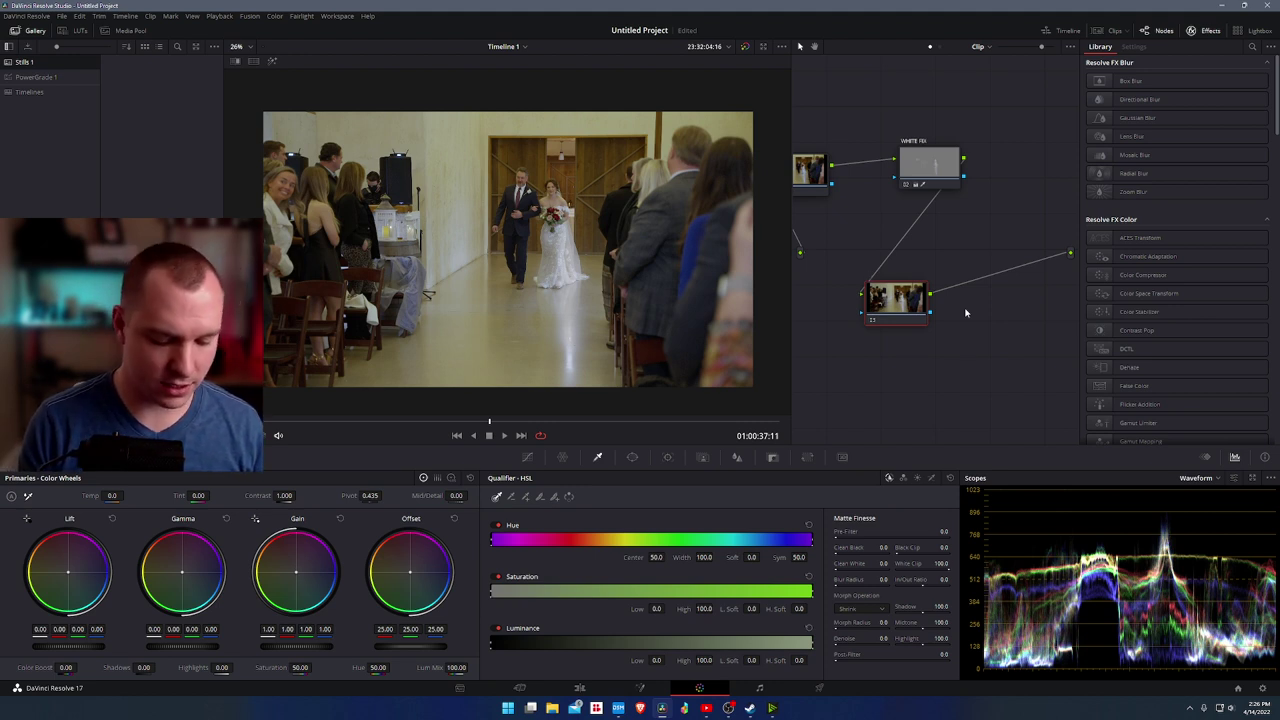
Label the new node 'Red/Orange Fix' and move it up and to the right.
type("Red")
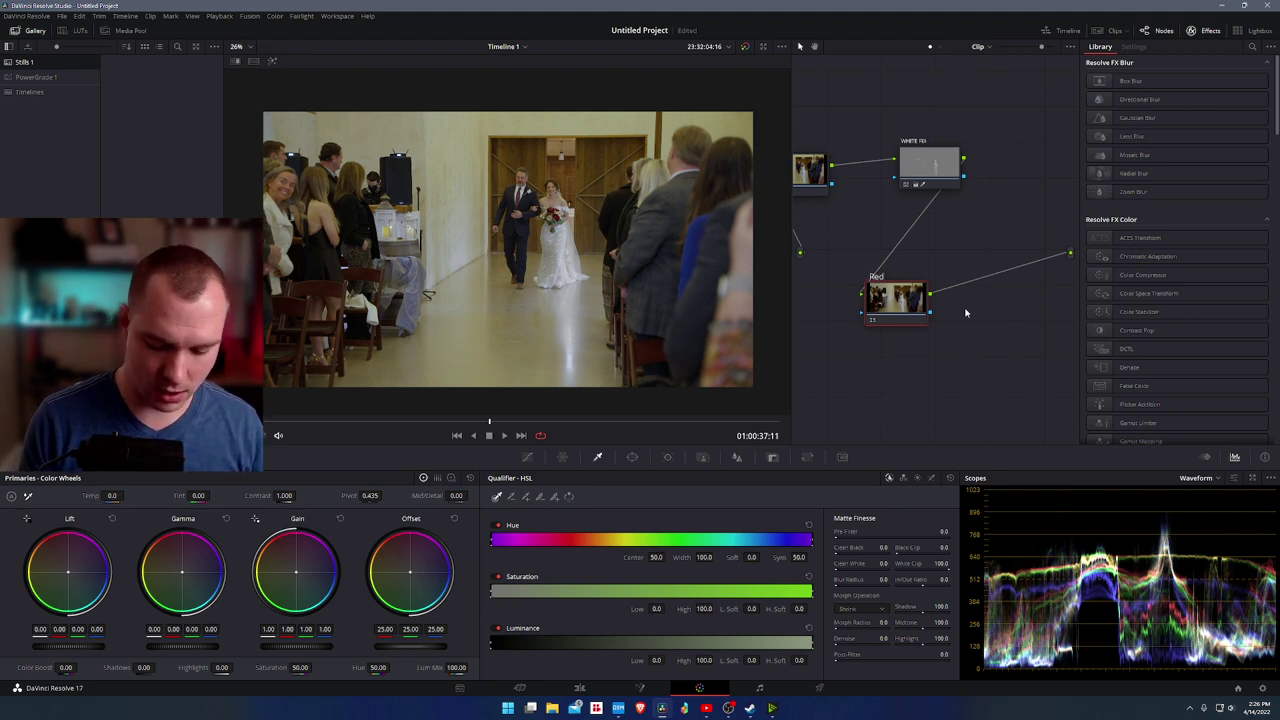
type("/Oragen")
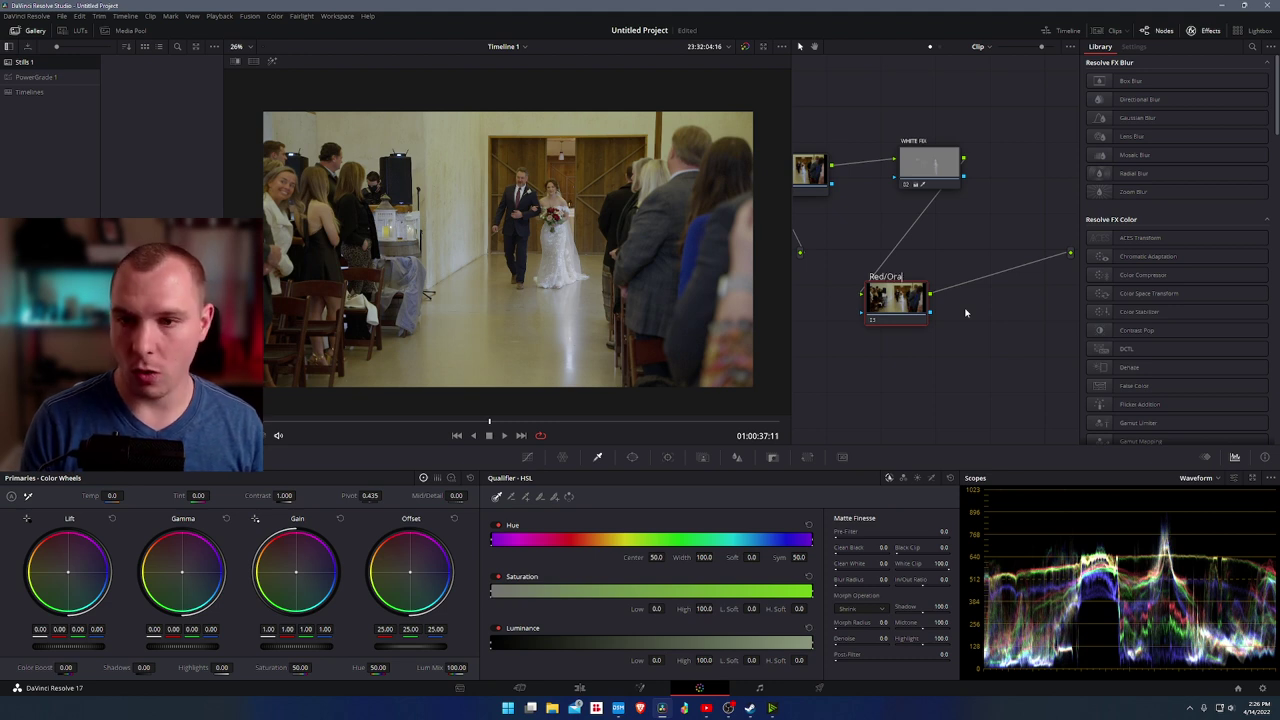
key("BackSpace")
key("BackSpace")
key("BackSpace")
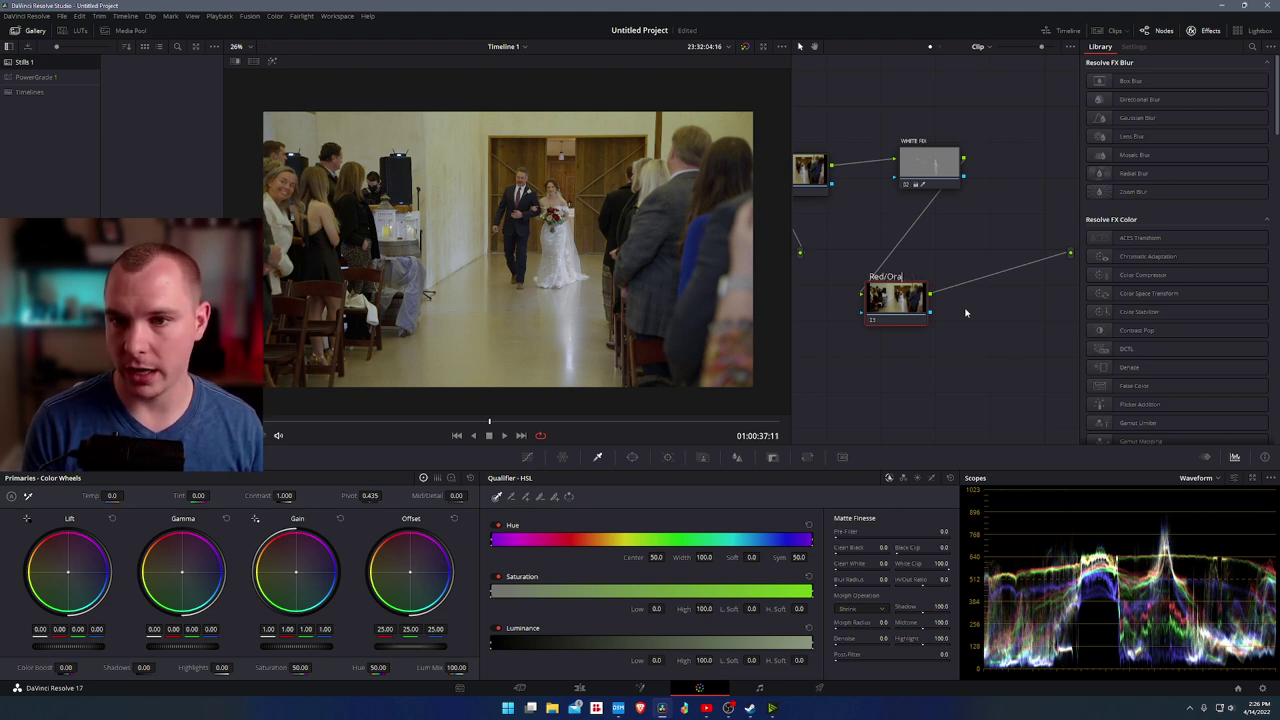
type("nge Fix")
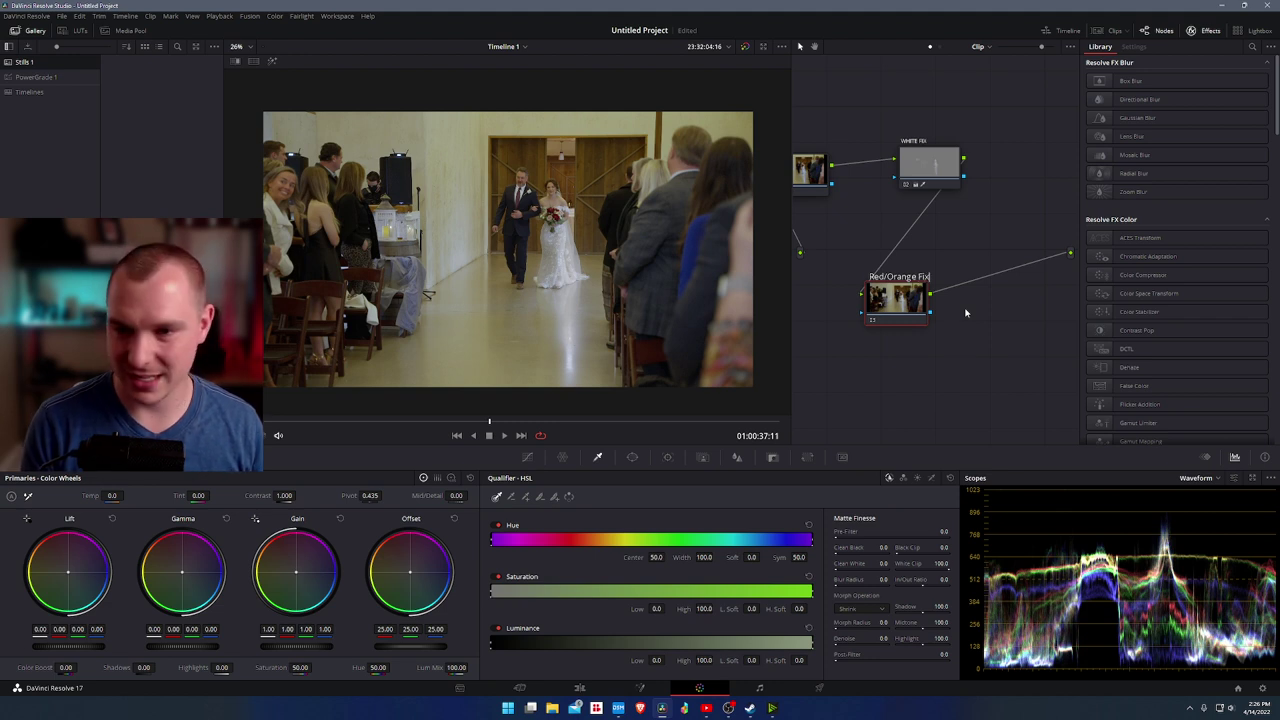
key("Return")
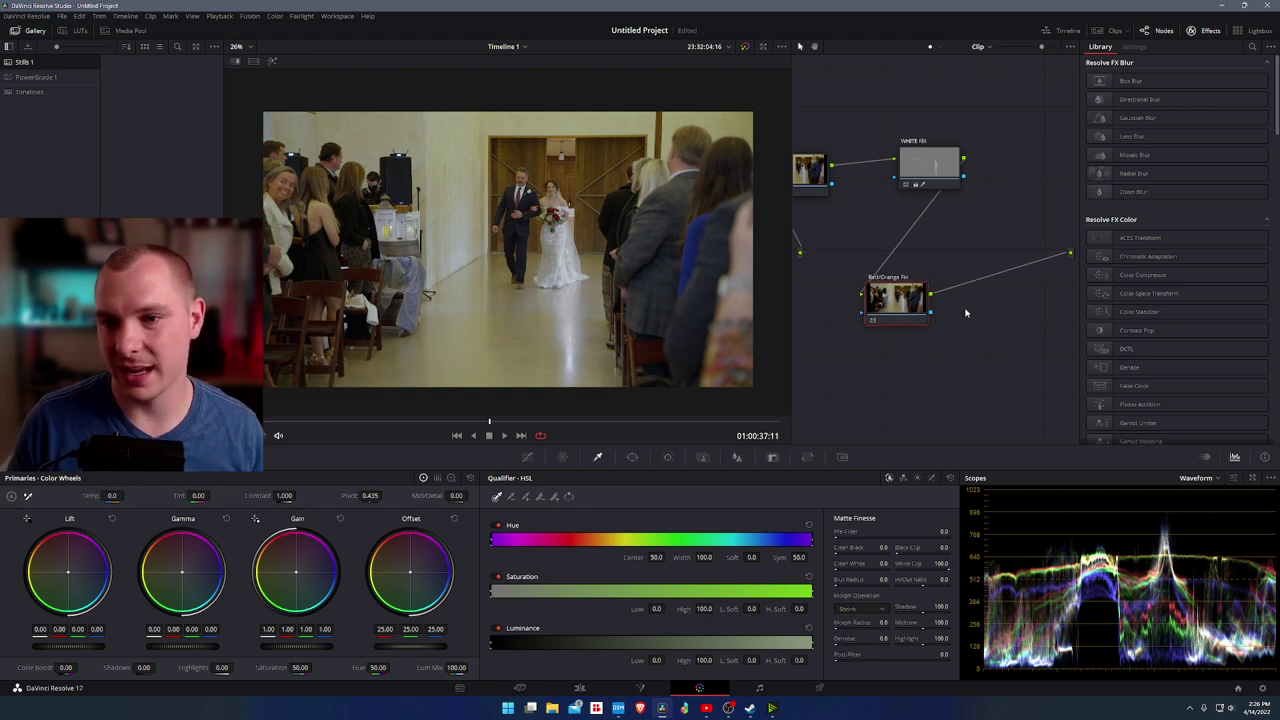
left_click_drag(909, 315, 935, 306)
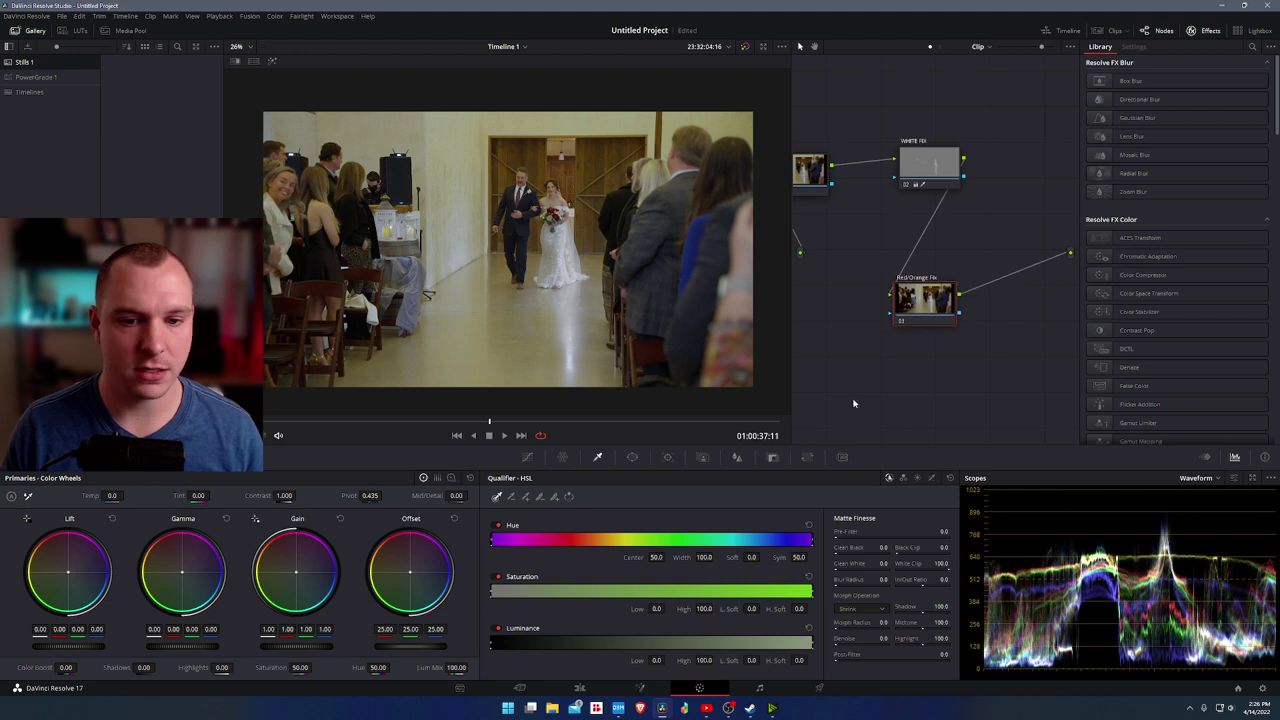
Show the Color Warper hue–saturation mesh and zoom the viewer in and out on the couple.
left_click(565, 461)
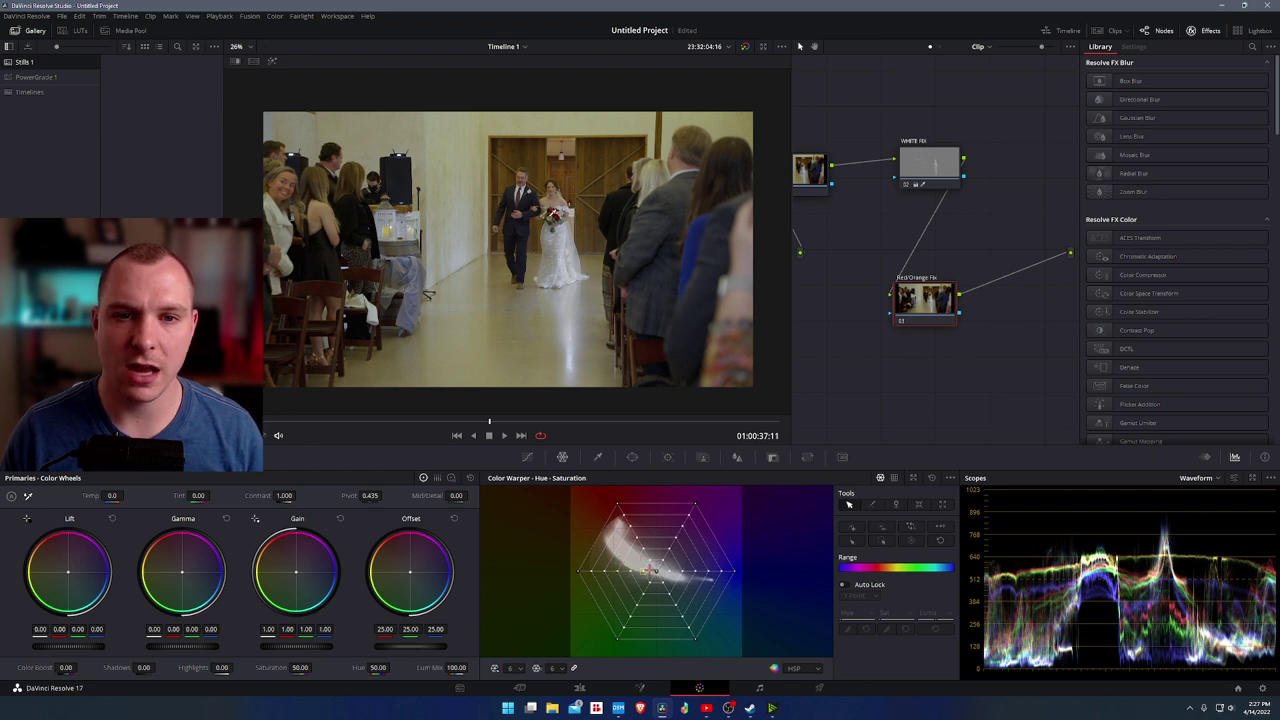
scroll(520, 180, "up", 5)
scroll(550, 188, "up", 5)
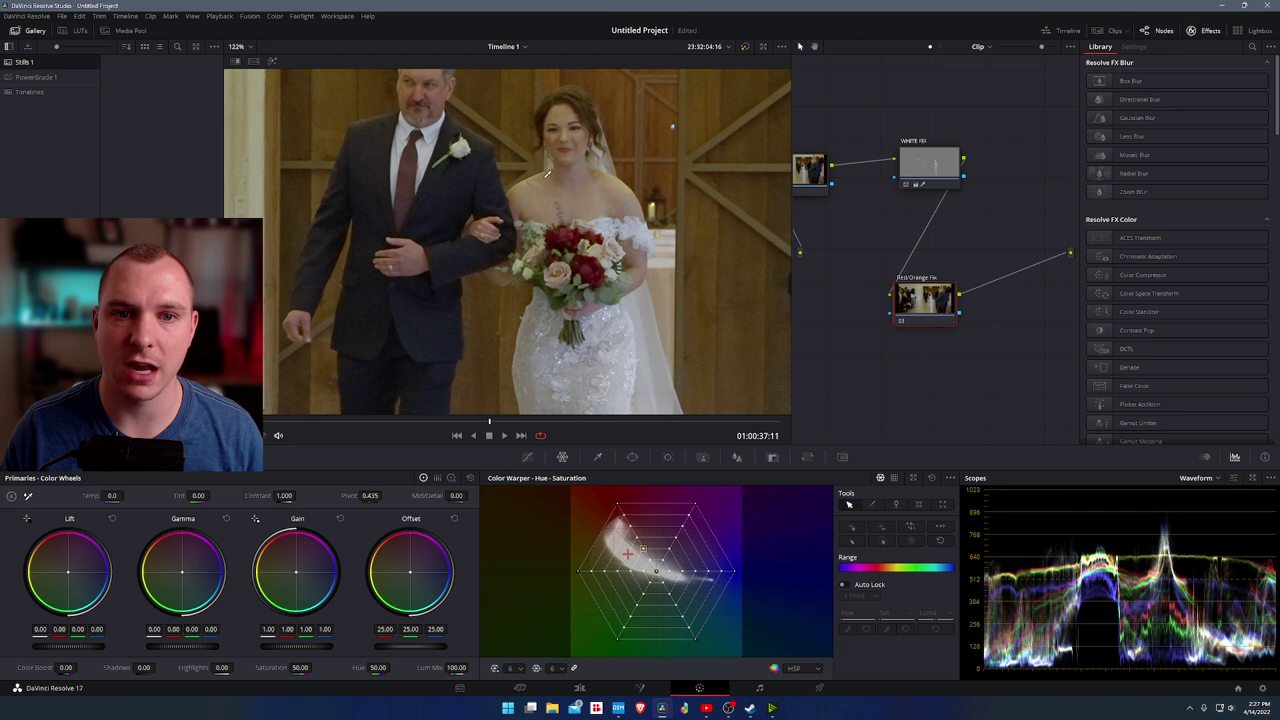
scroll(547, 174, "down", 7)
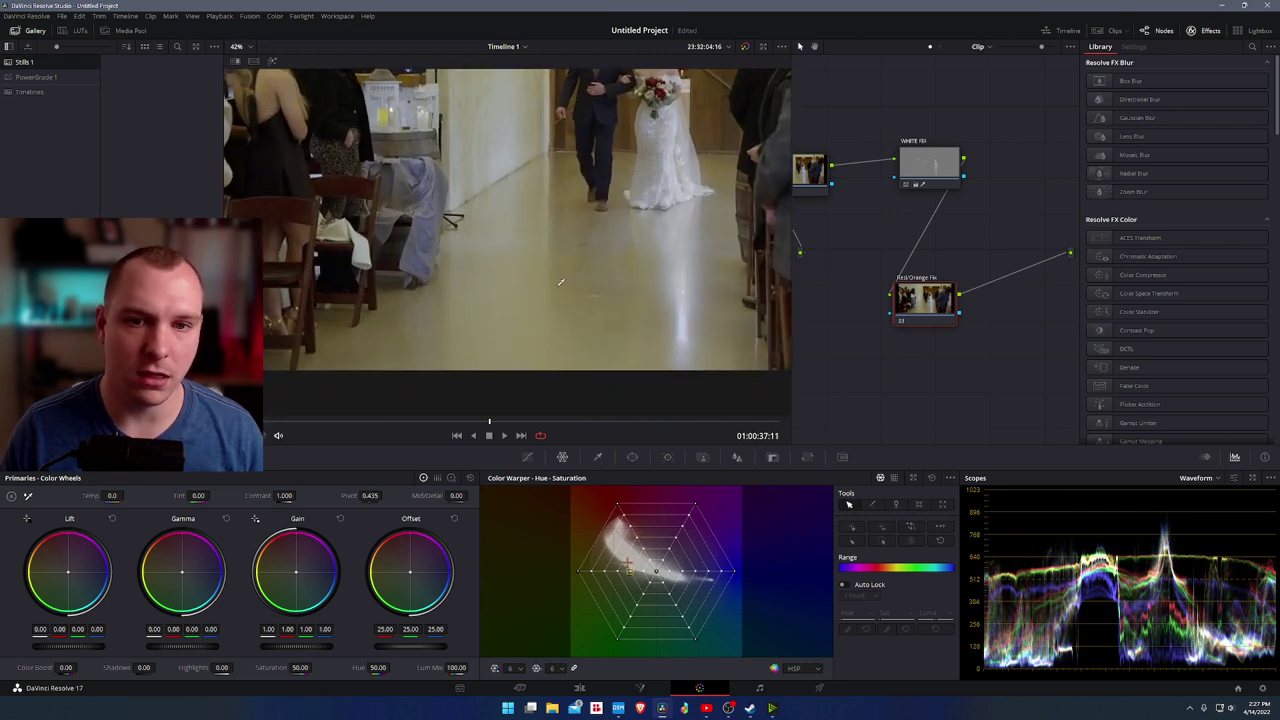
scroll(518, 210, "down", 3)
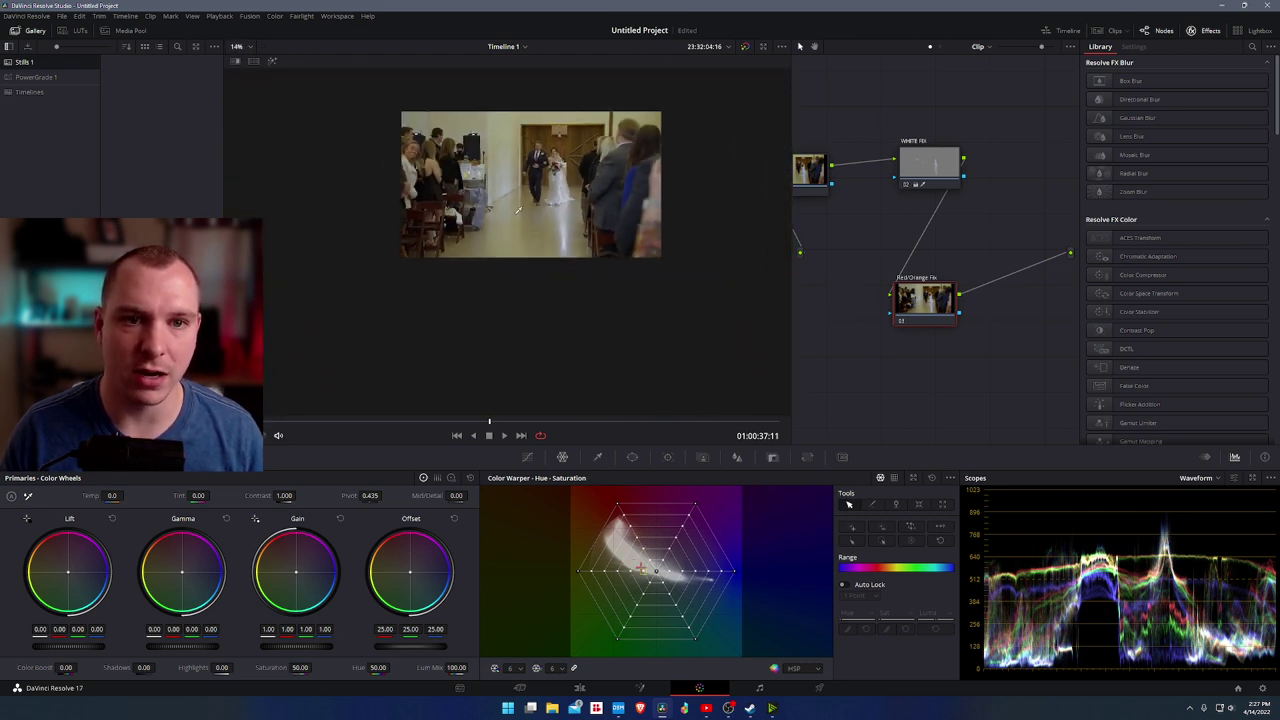
Zoom back in on the floor, pan the clip left, and shift the Red Orange Fix node left.
scroll(518, 210, "up", 2)
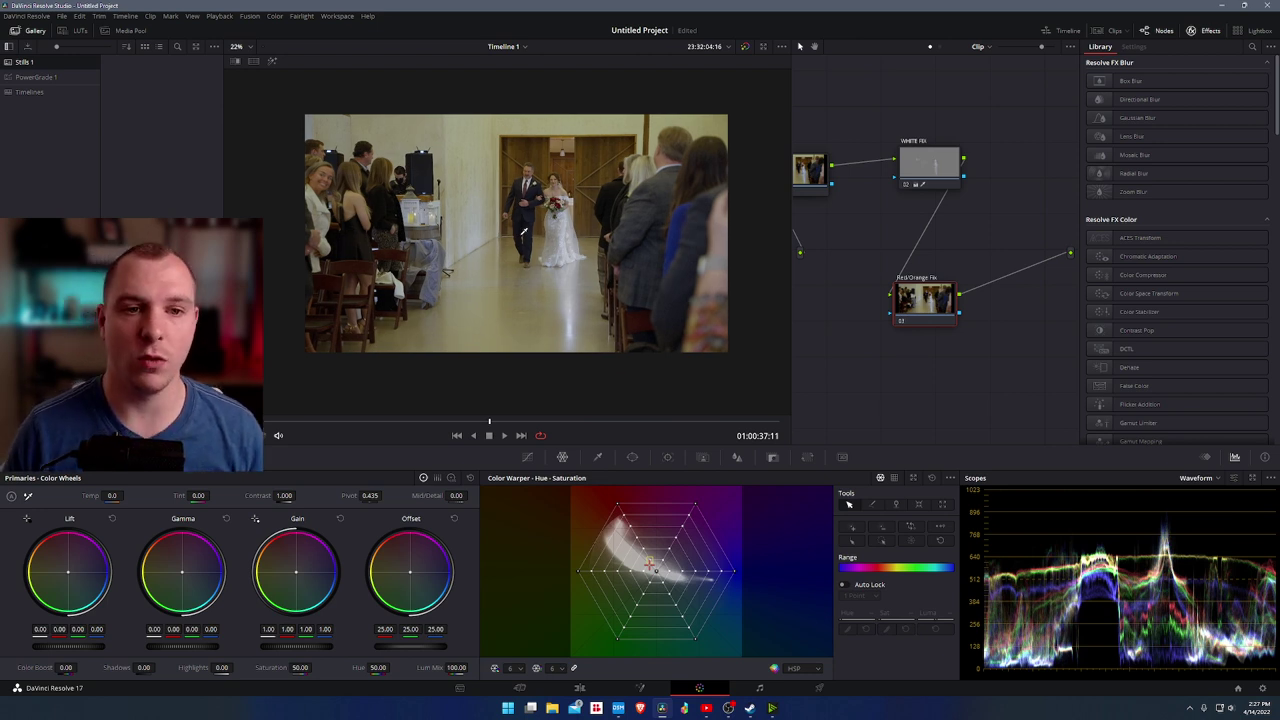
scroll(553, 232, "up", 1)
left_click_drag(553, 232, 535, 236)
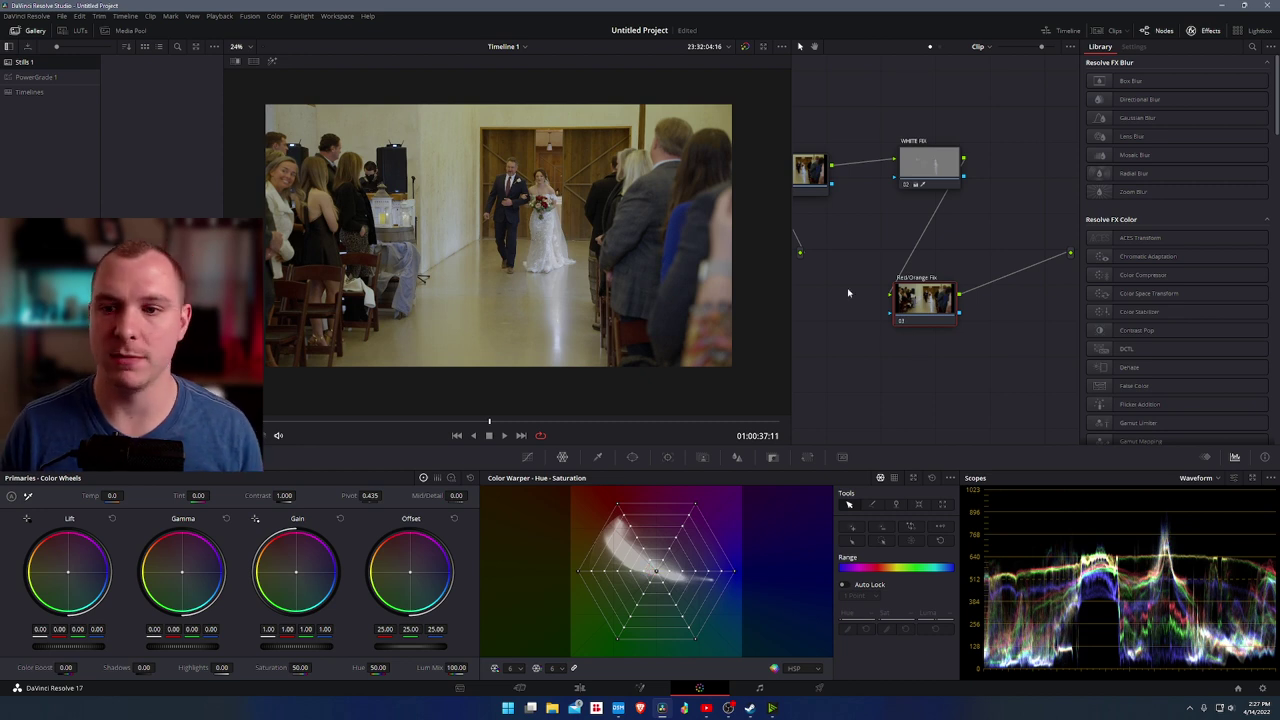
left_click_drag(912, 316, 866, 292)
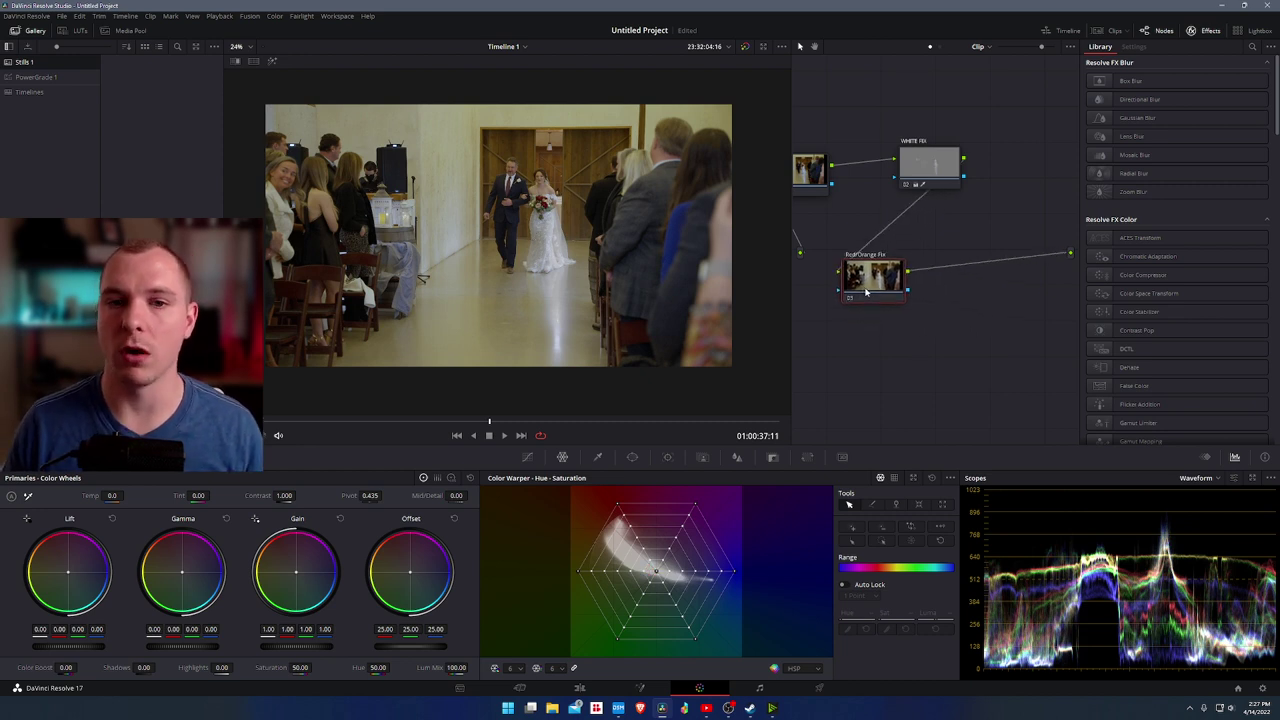
Nudge the warped Color Warper point toward hue 0.86 and toggle the node to compare.
left_click(577, 574)
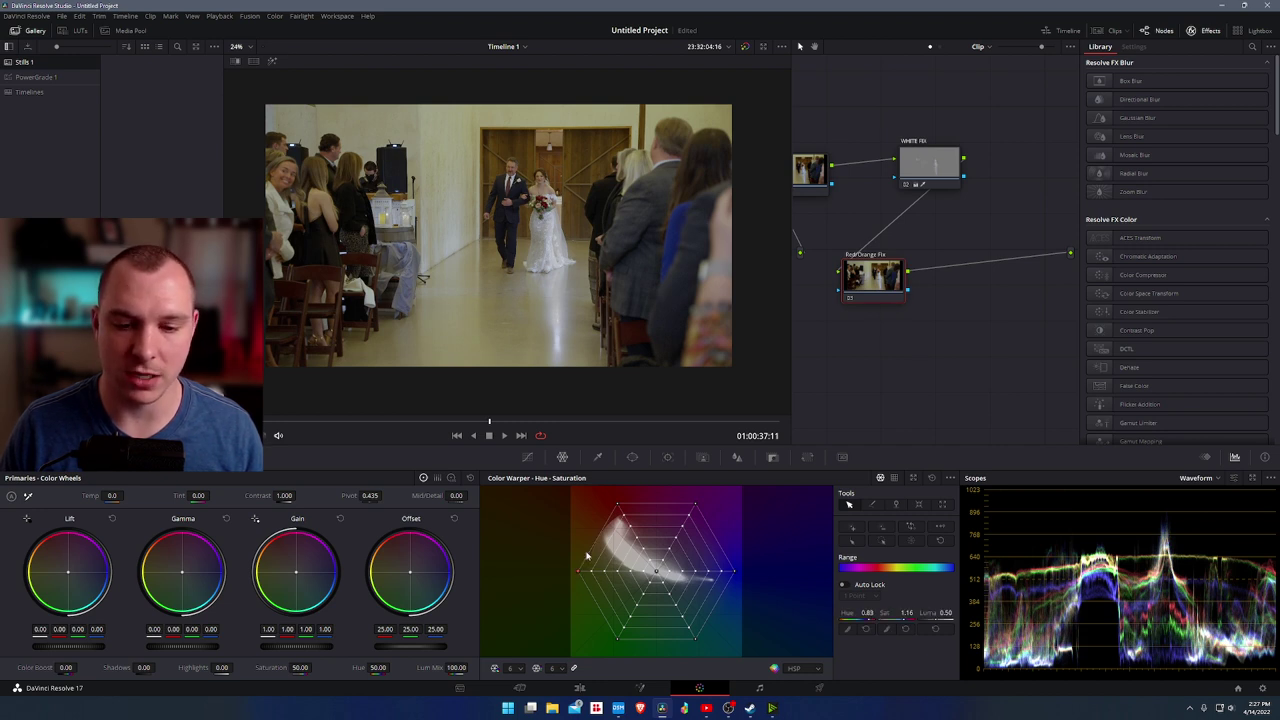
left_click_drag(581, 572, 589, 558)
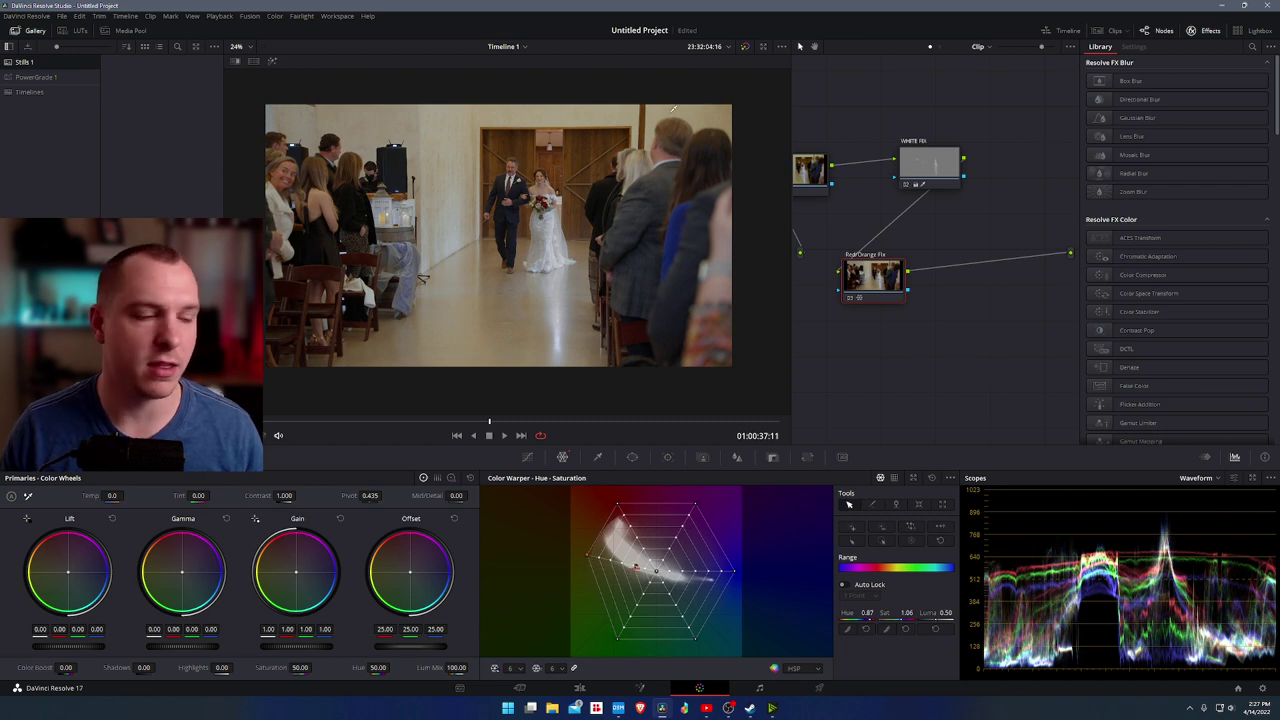
left_click(848, 299)
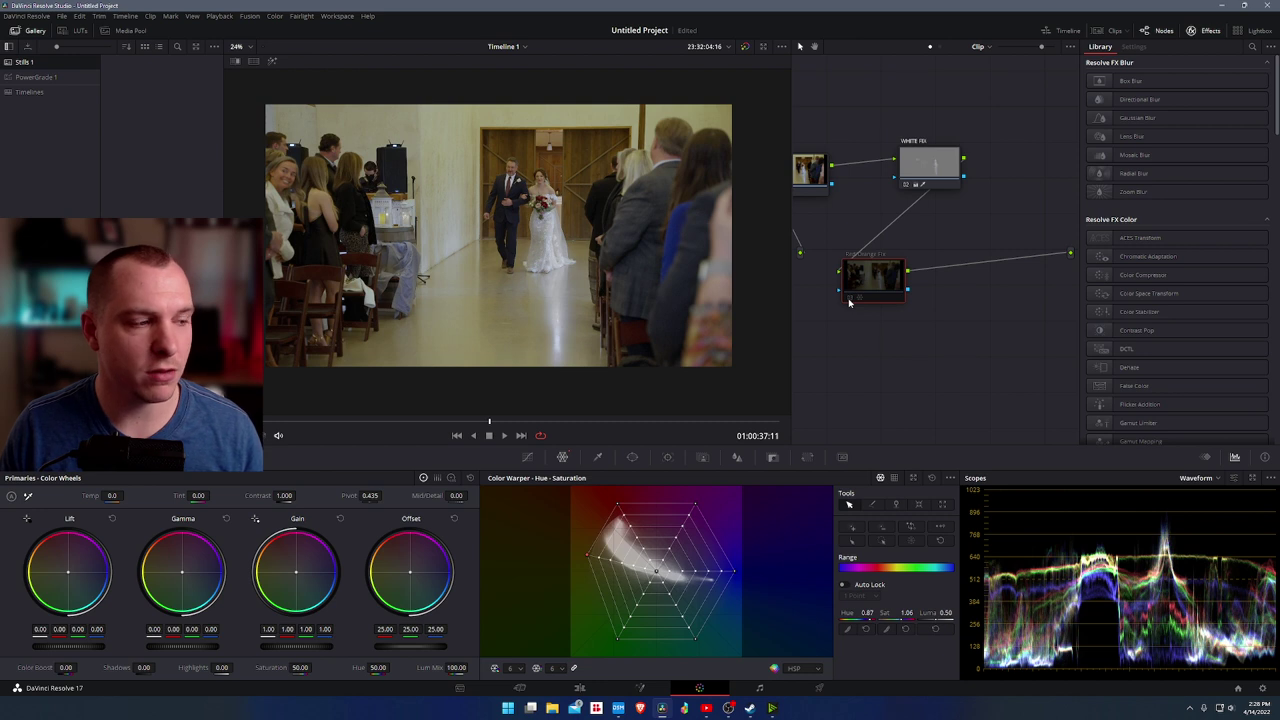
left_click(848, 299)
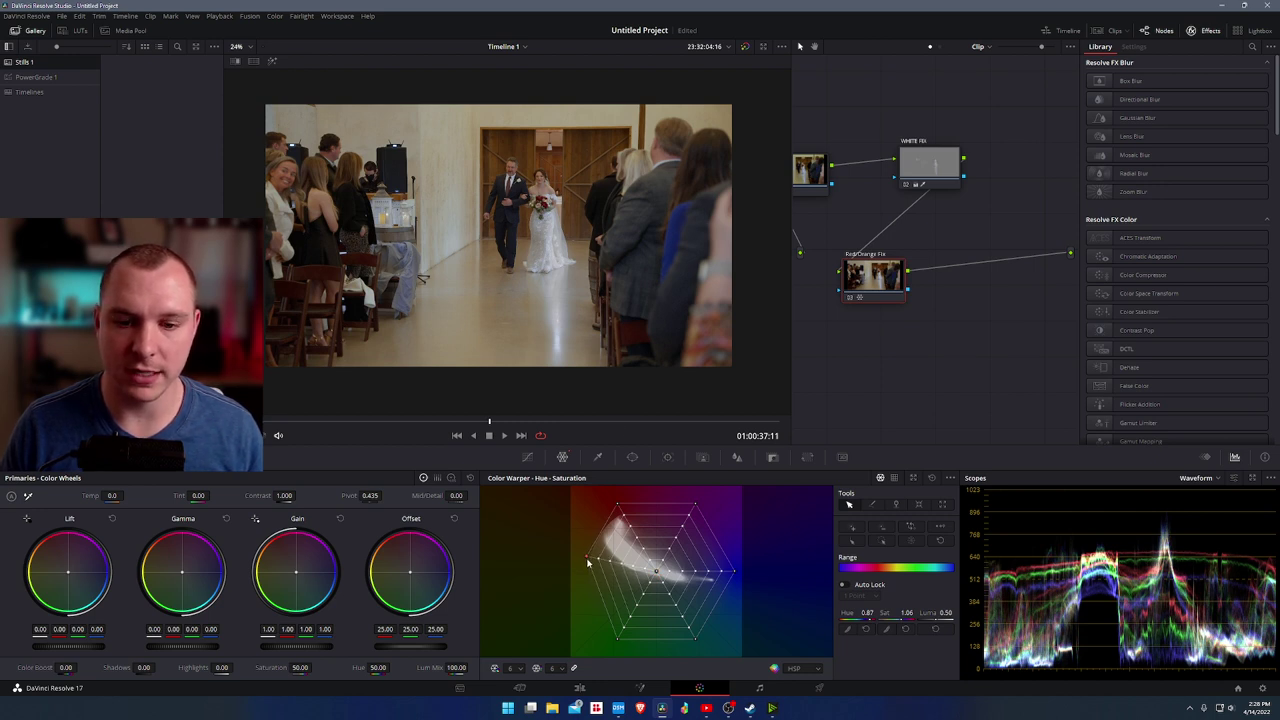
Ease the point's saturation to 1.05, then bypass the whole grade on and off to compare.
left_click_drag(588, 563, 588, 564)
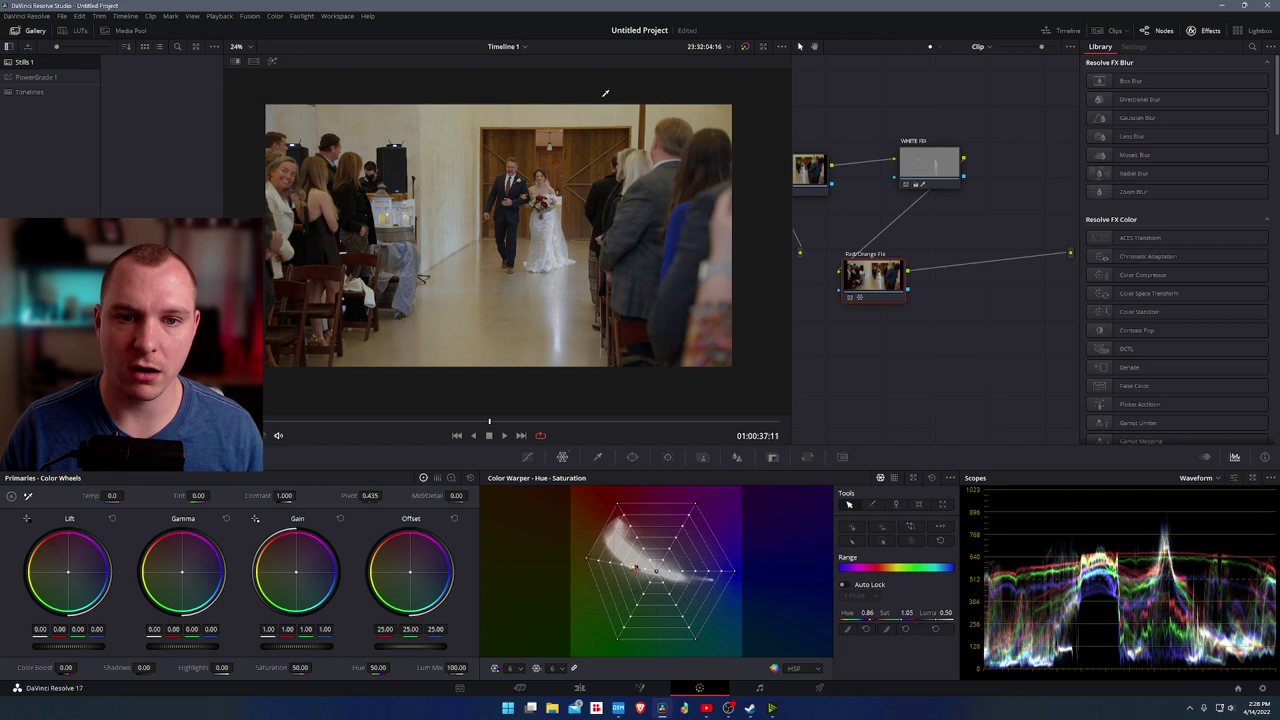
left_click(745, 47)
left_click(745, 47)
left_click(745, 47)
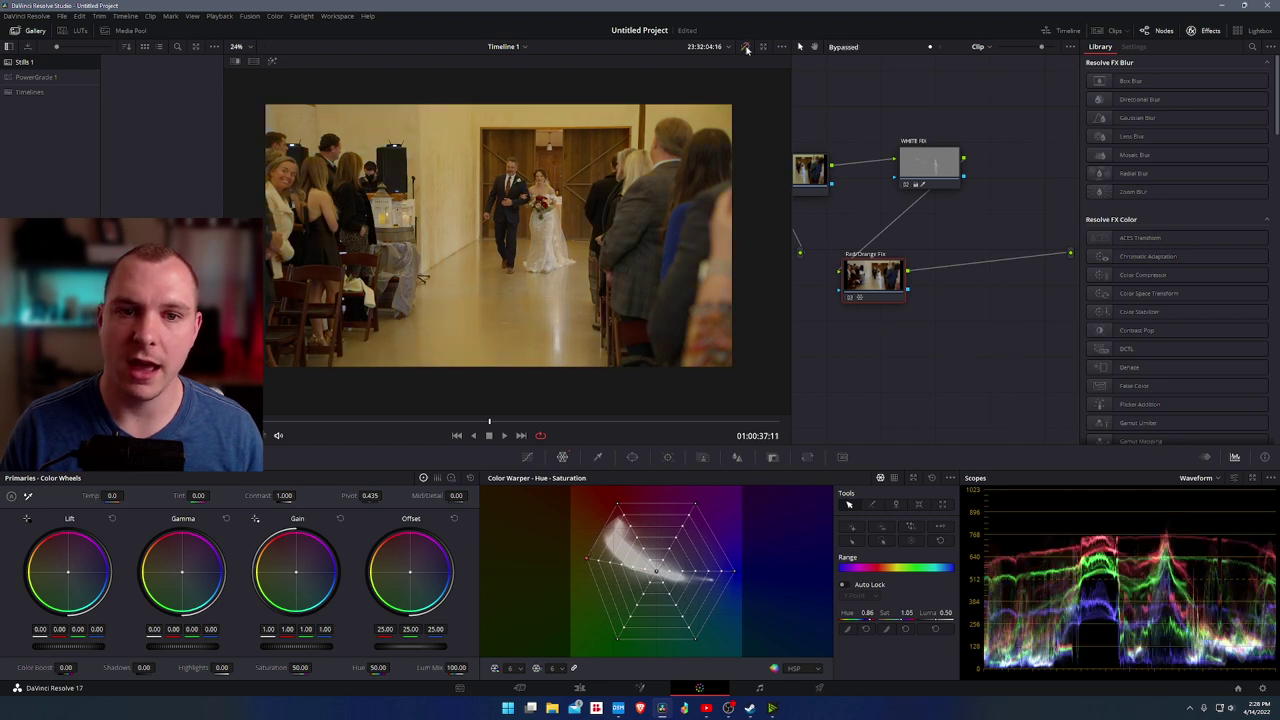
left_click(745, 47)
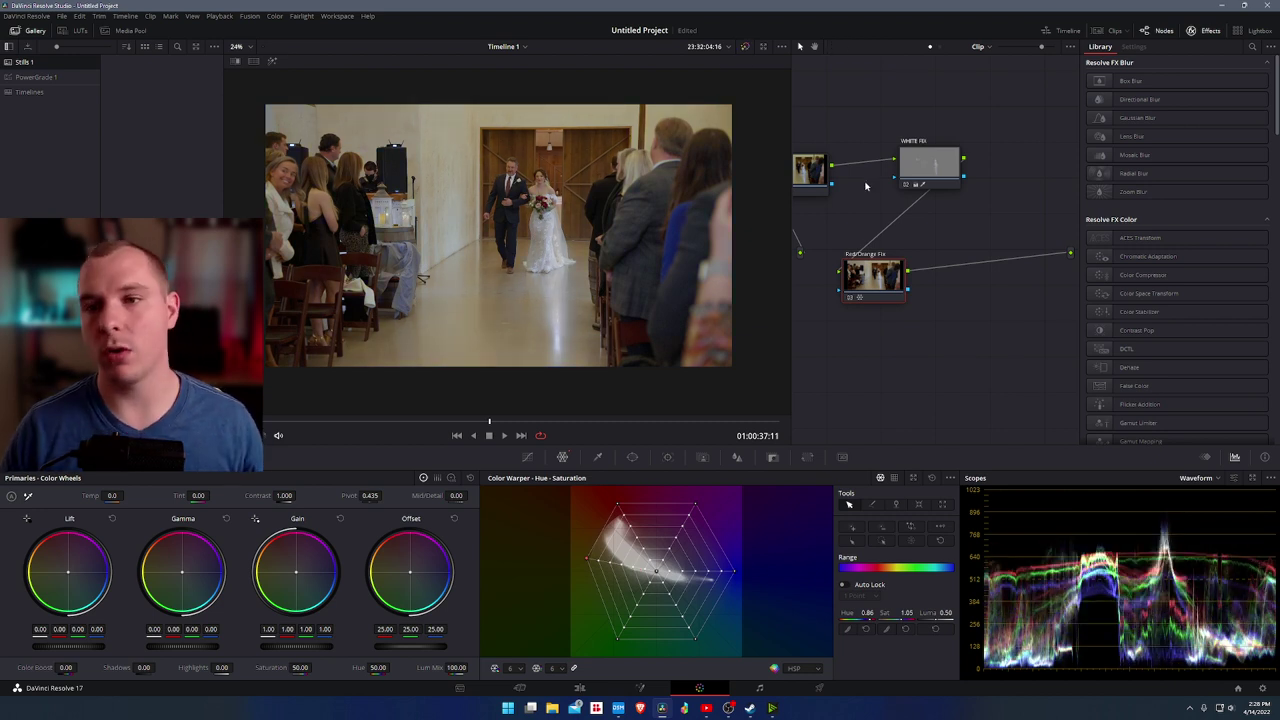
left_click_drag(986, 319, 999, 348)
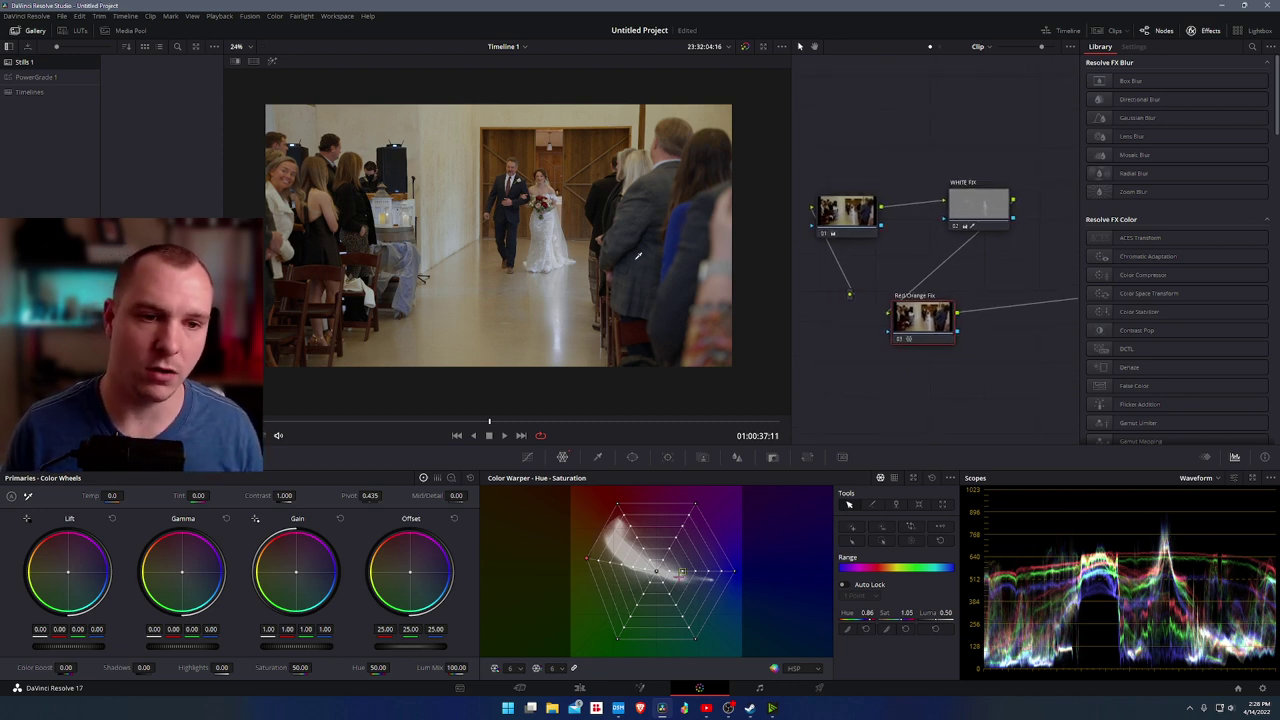
Add a serial node after Red Orange Fix and bring up its custom curves.
left_click_drag(958, 361, 856, 292)
right_click(877, 343)
left_click(1075, 350)
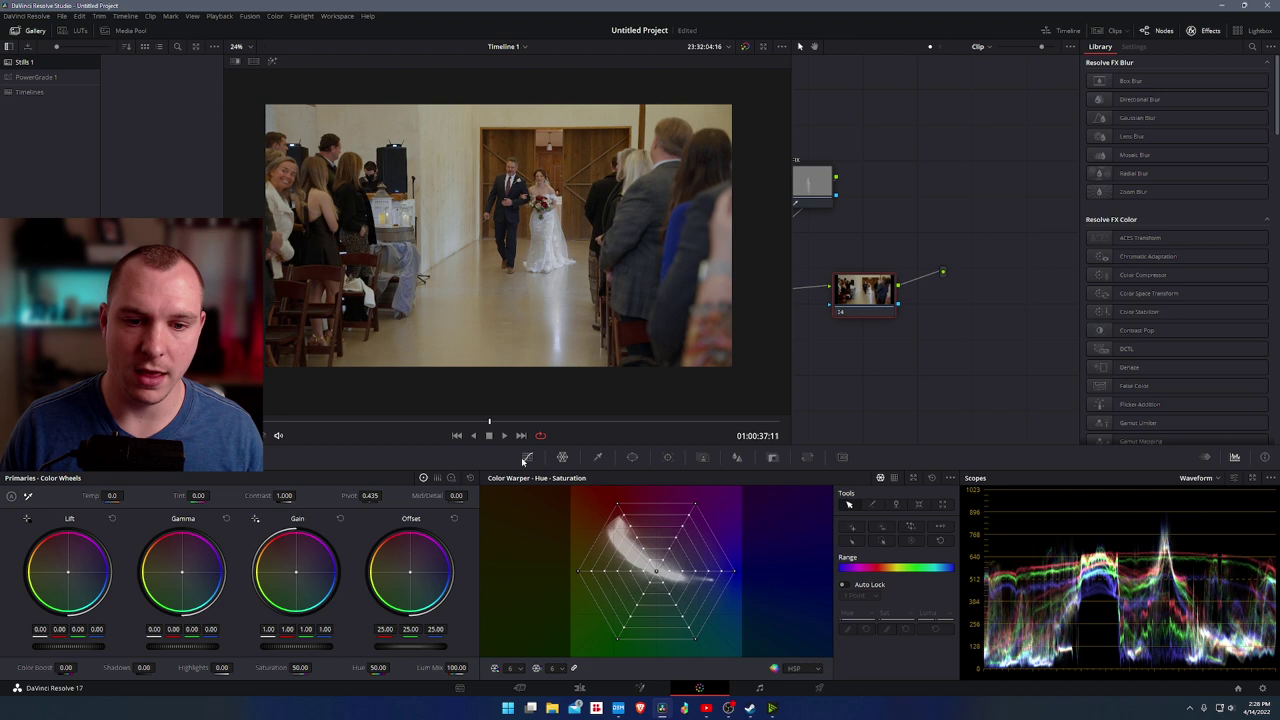
left_click(527, 457)
left_click(946, 480)
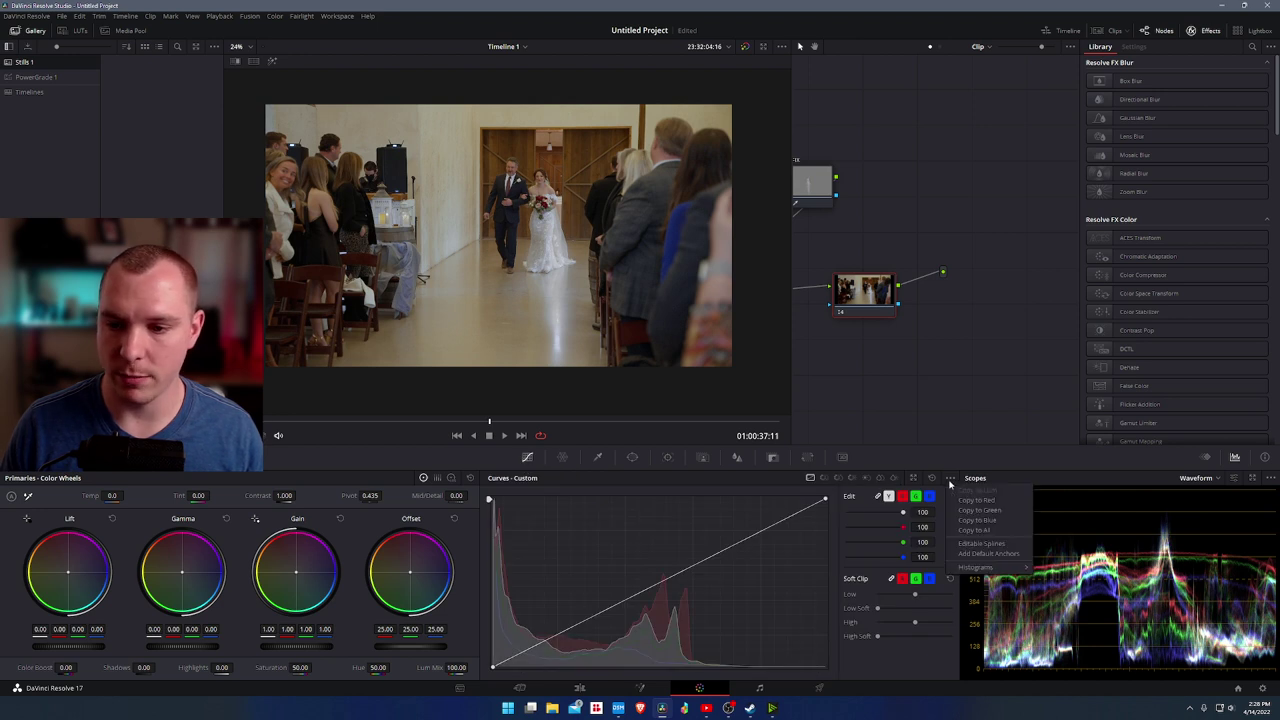
left_click(982, 557)
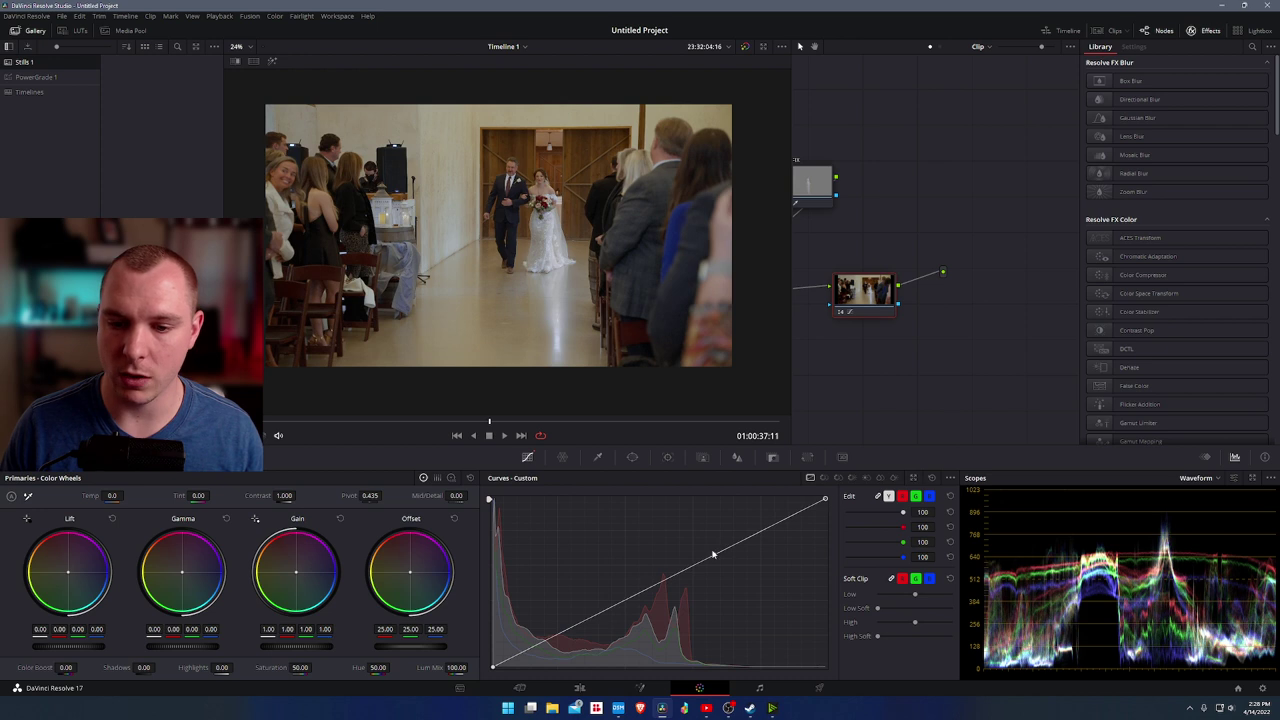
Raise an upper curve point to lift mids and highlights, undo the shadow point, and compare.
left_click_drag(713, 554, 686, 548)
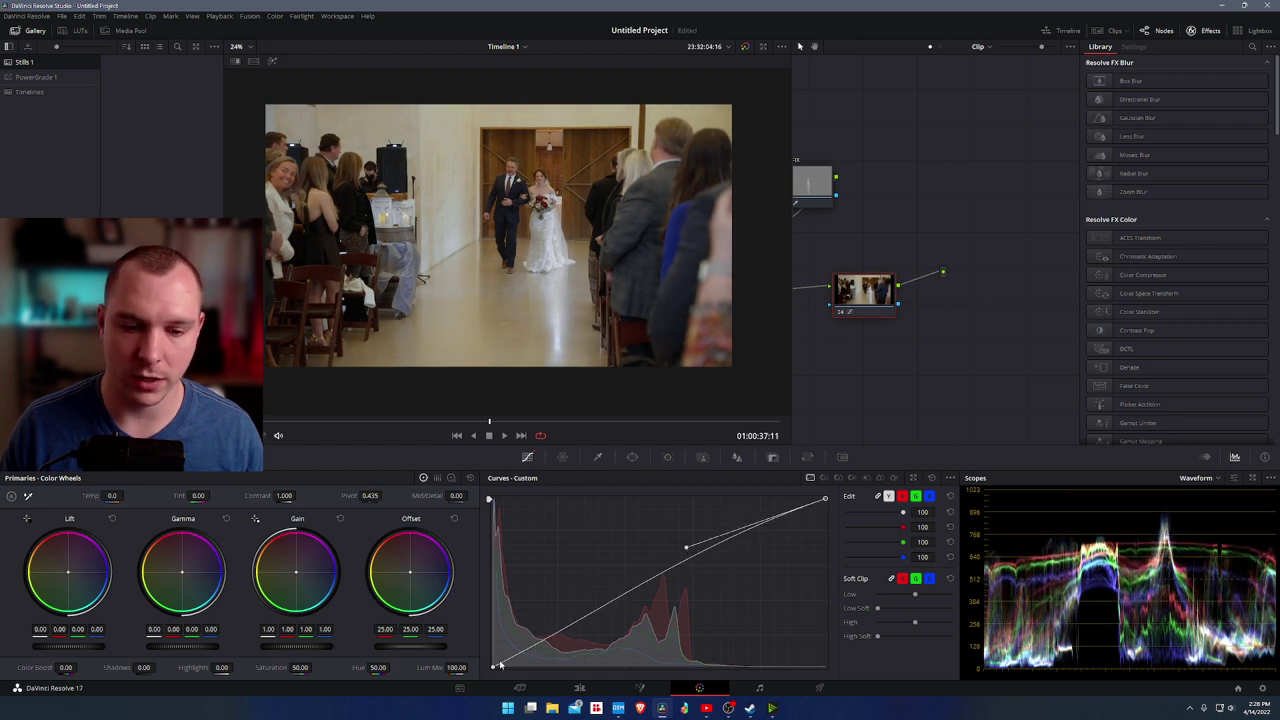
left_click_drag(606, 612, 601, 628)
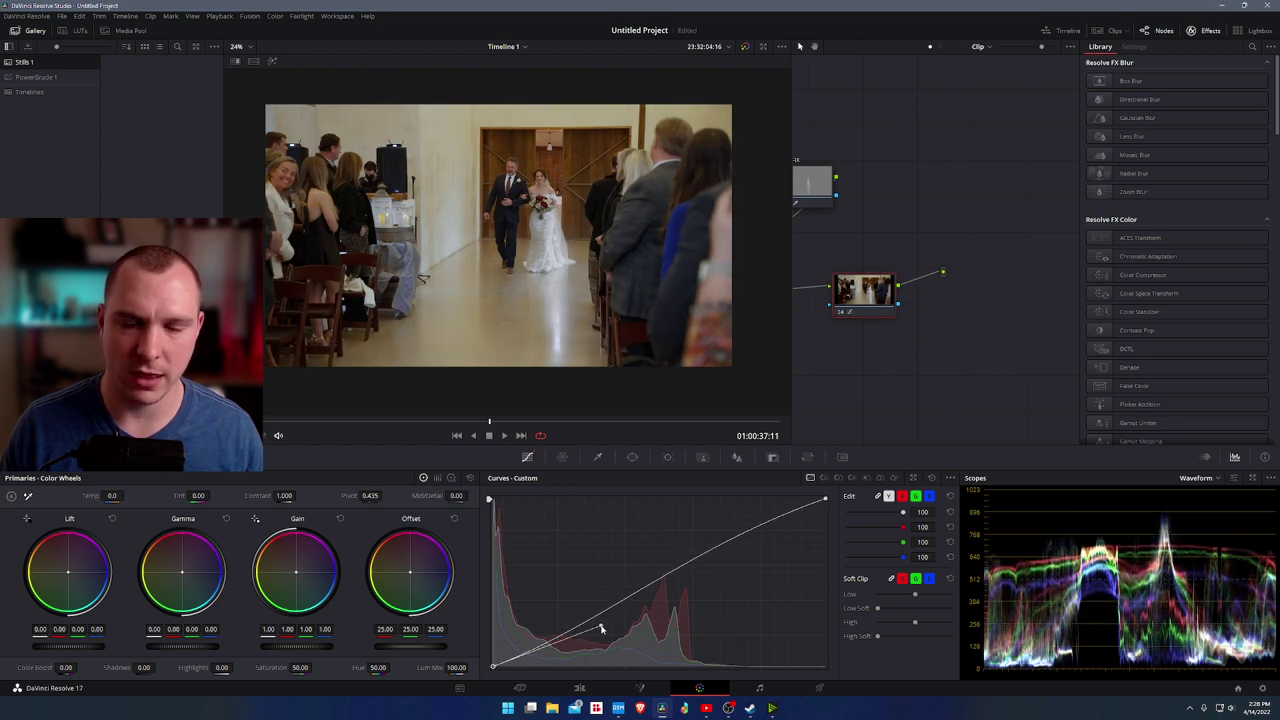
key("ctrl+z")
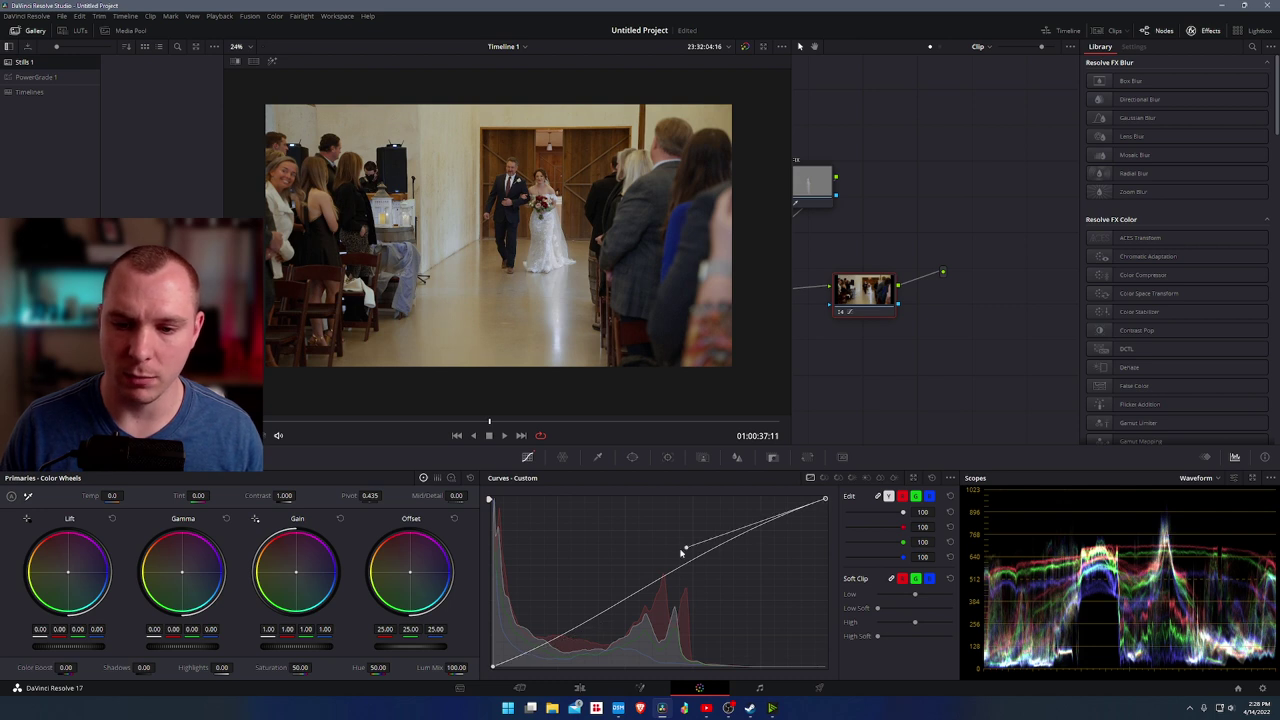
mouse_move(683, 551)
left_mouse_down()
mouse_move(631, 558)
mouse_move(659, 544)
left_mouse_up()
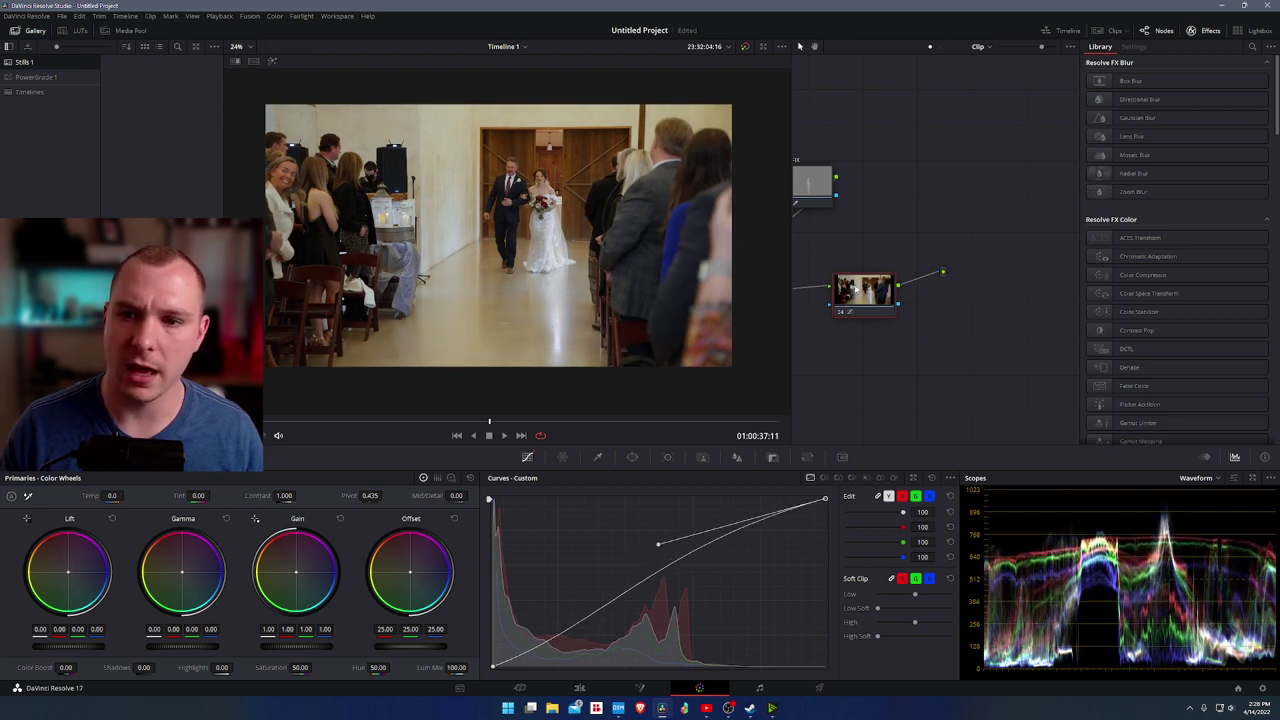
left_click(842, 314)
left_click(842, 314)
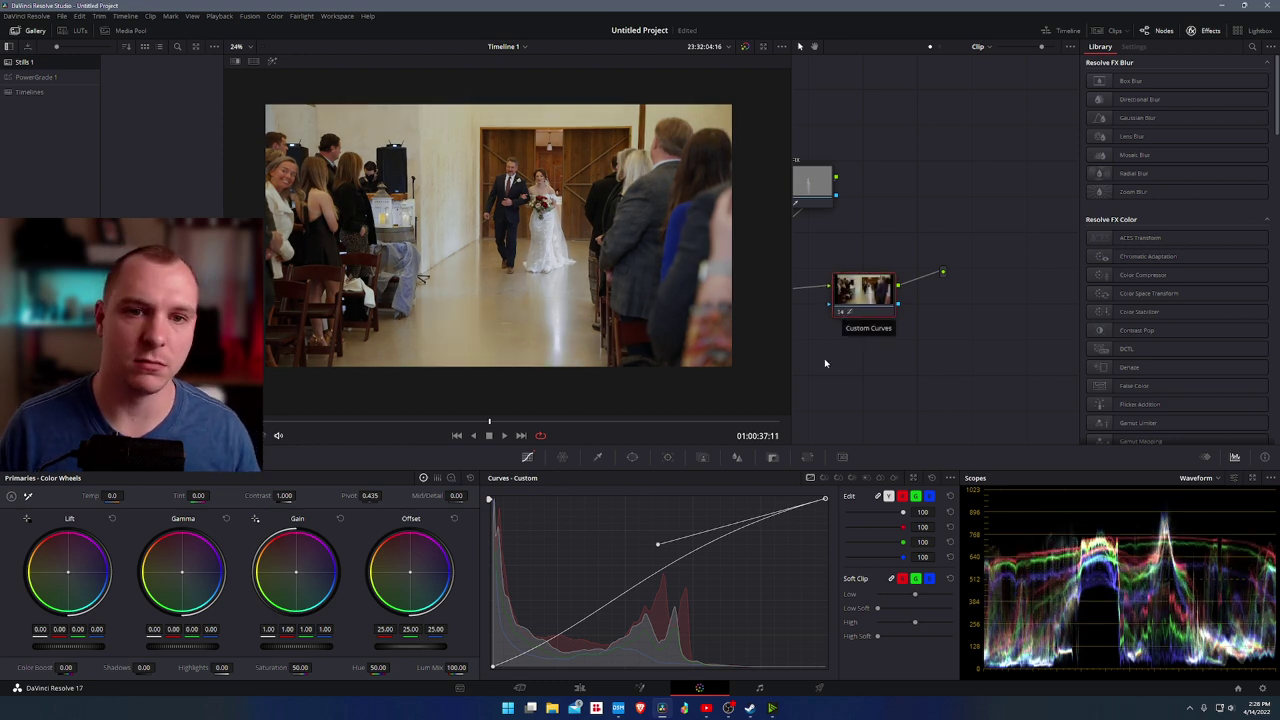
left_click(563, 457)
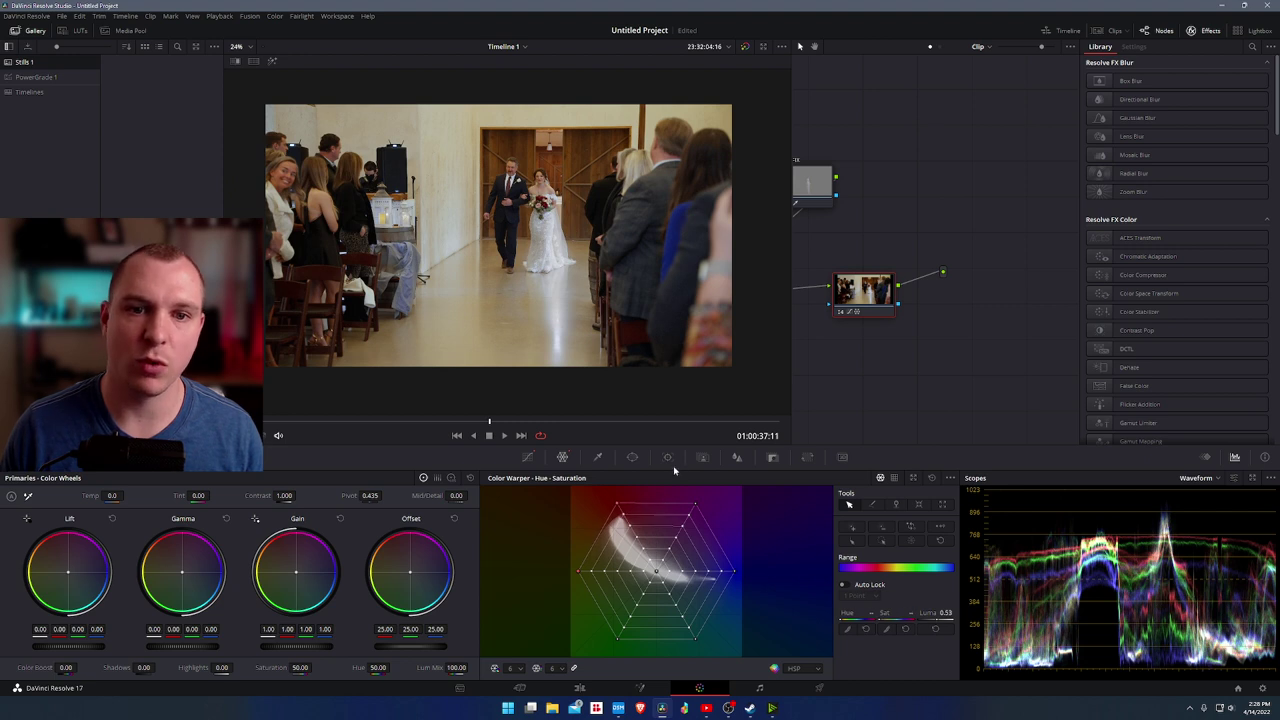
left_click(840, 314)
left_click(840, 314)
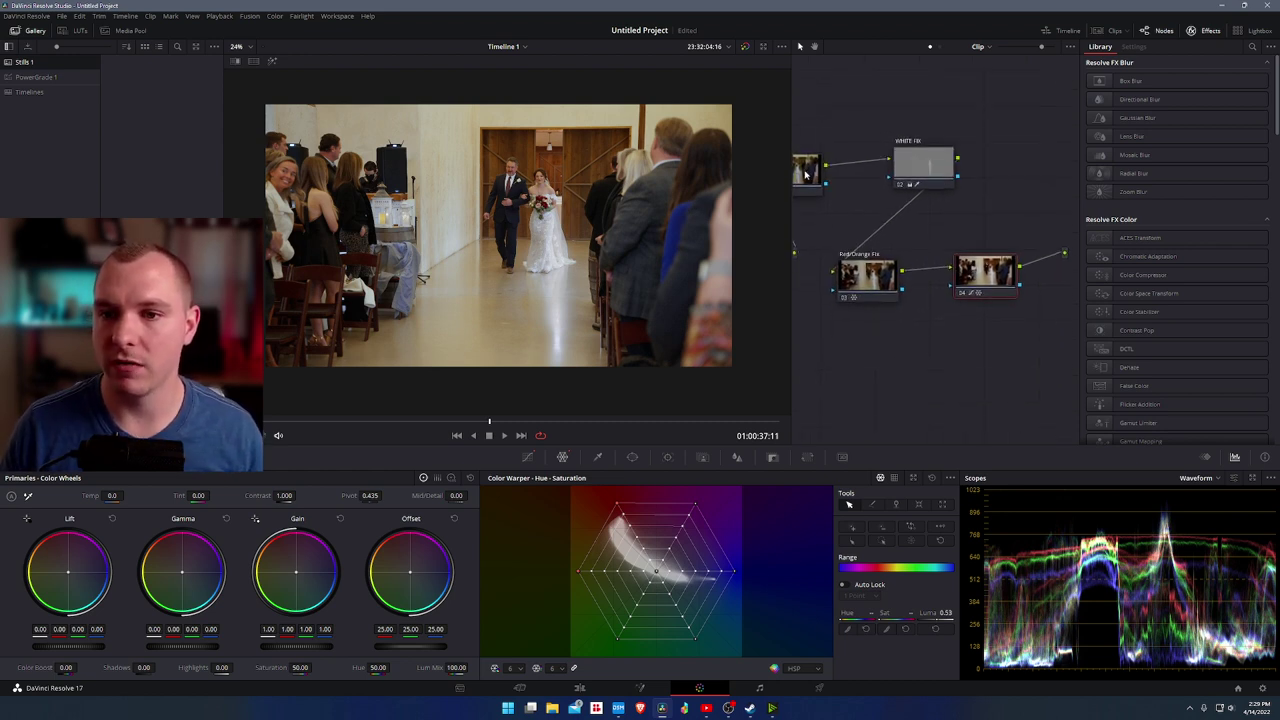
left_click_drag(922, 149, 886, 168)
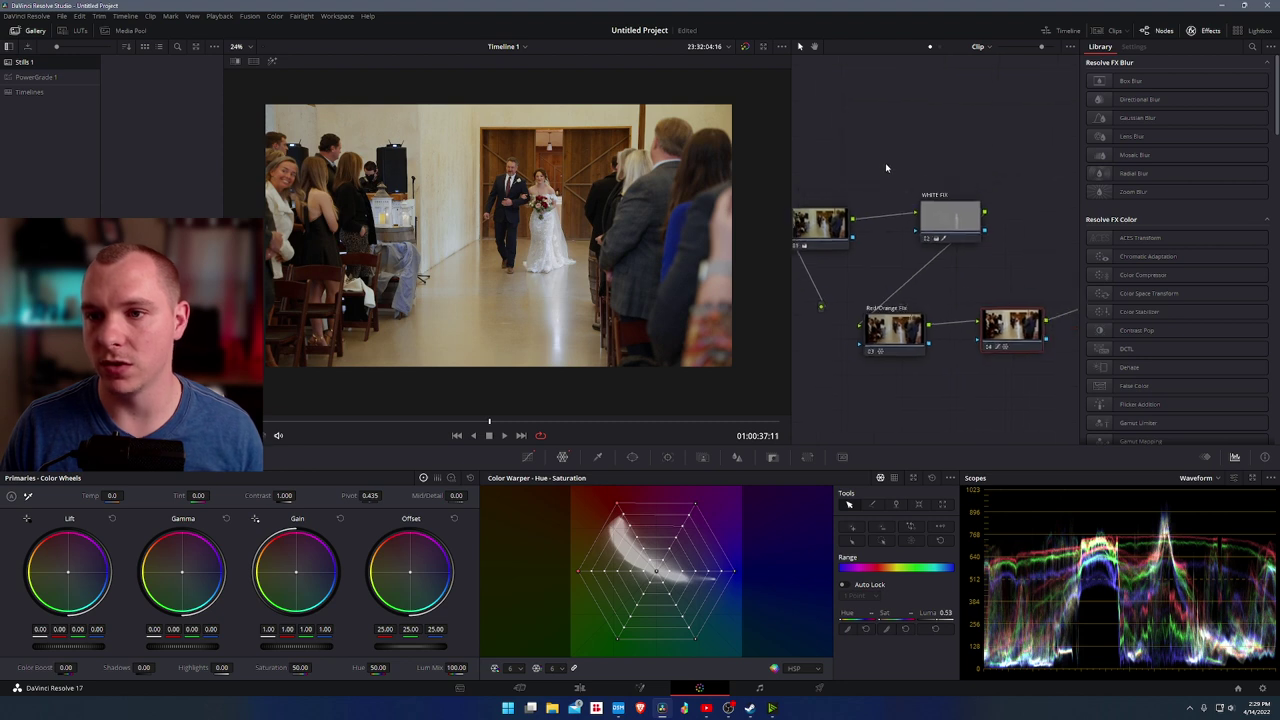
left_click(745, 47)
left_click(746, 47)
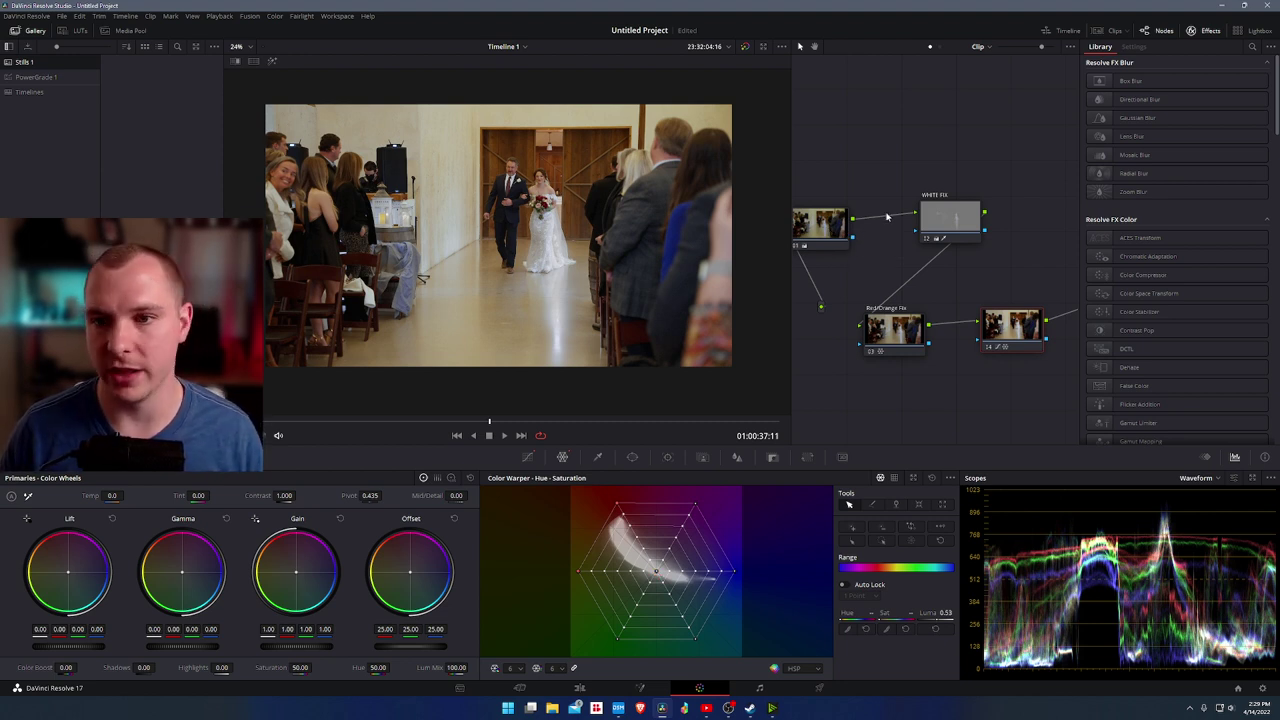
scroll(886, 216, "down", 2)
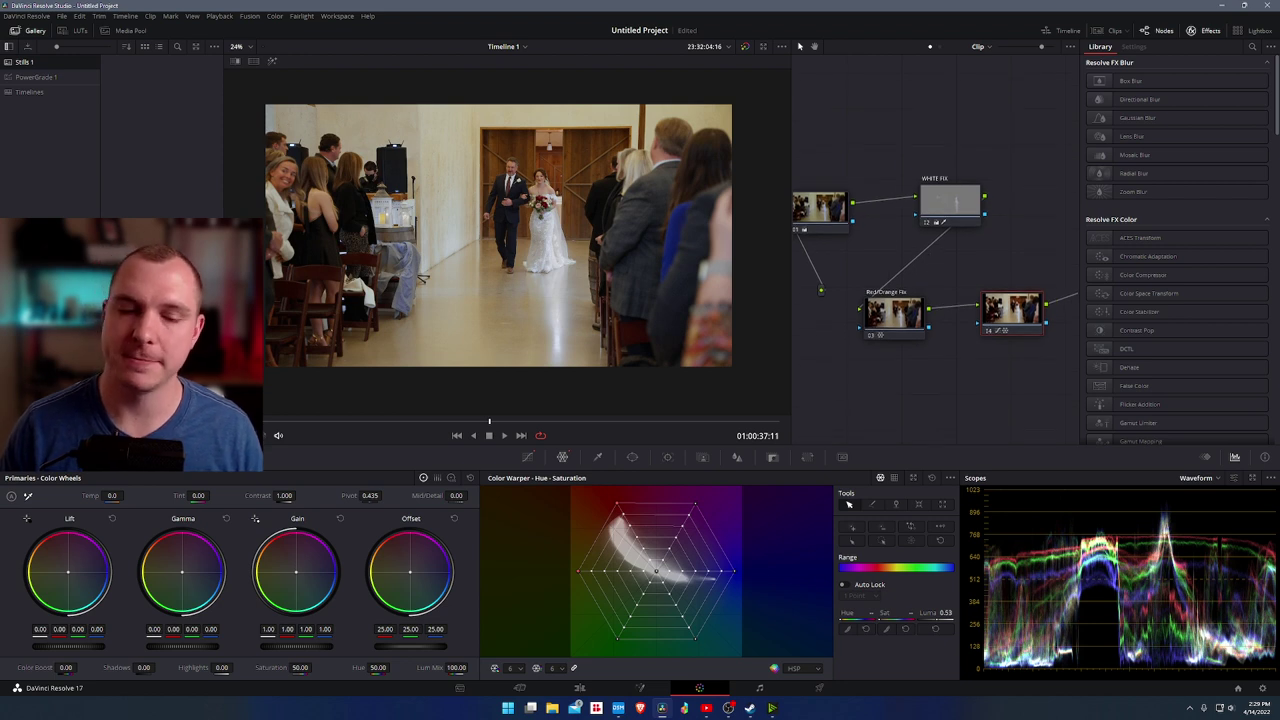